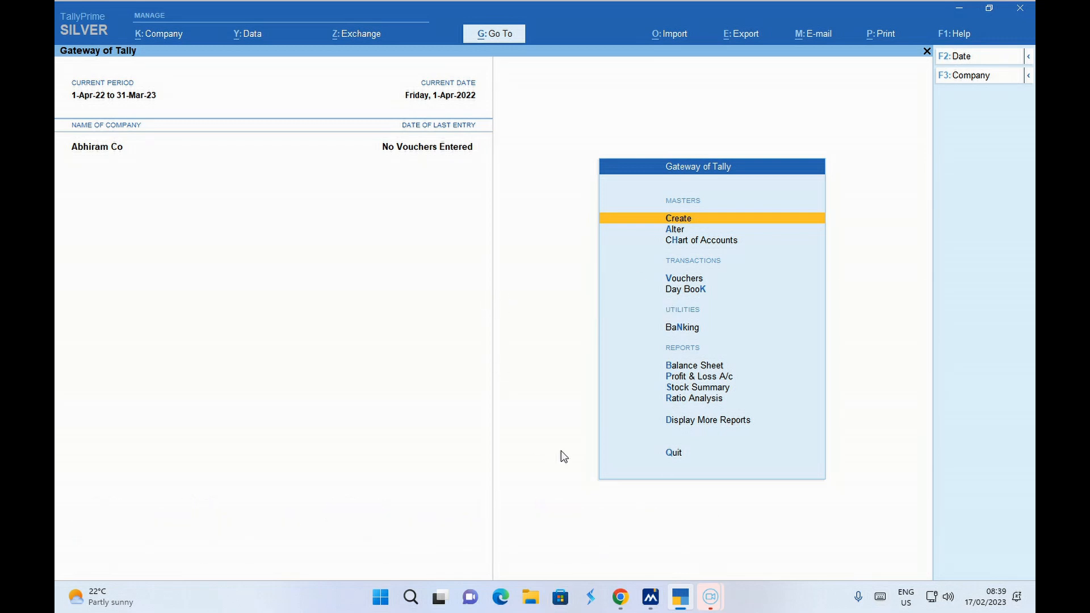
# - Switch to Chrome, search Google for amazon and open the Amazon.in website
pyautogui.click(620, 602)
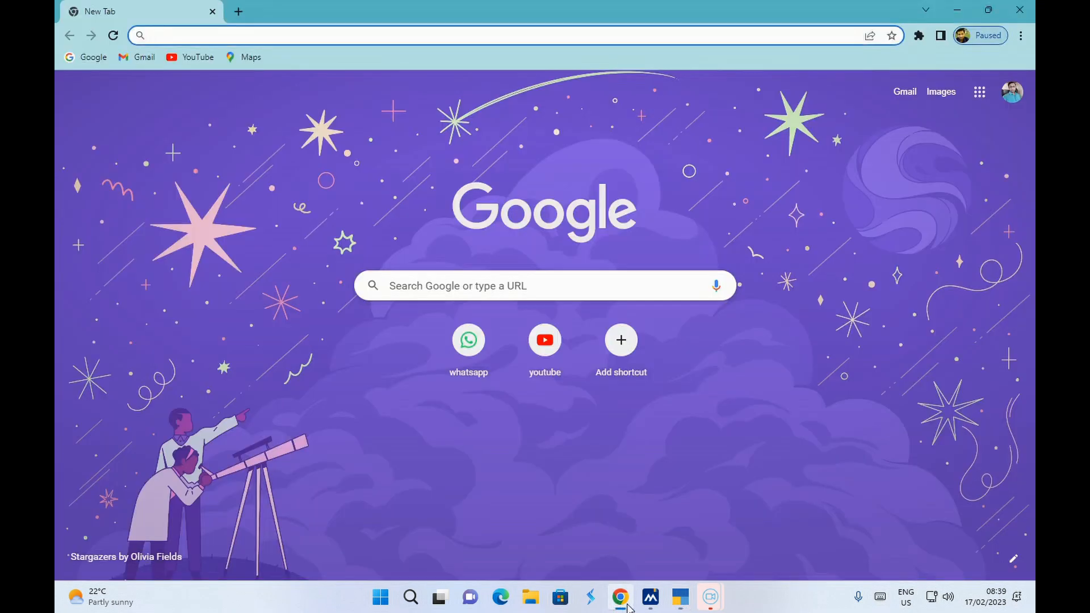
pyautogui.click(457, 287)
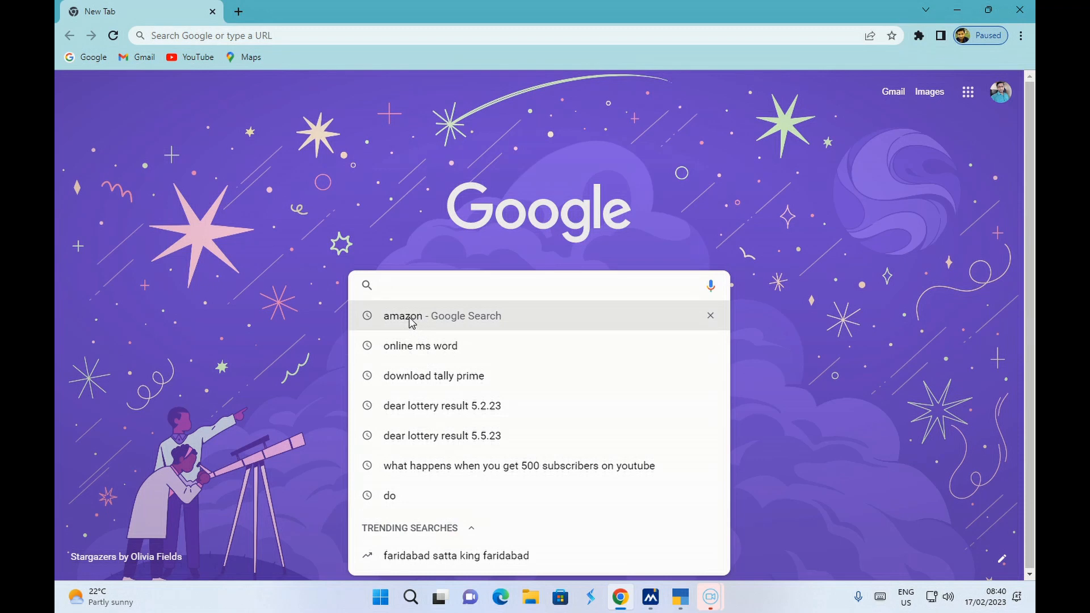
pyautogui.press('Down')
pyautogui.press('Return')
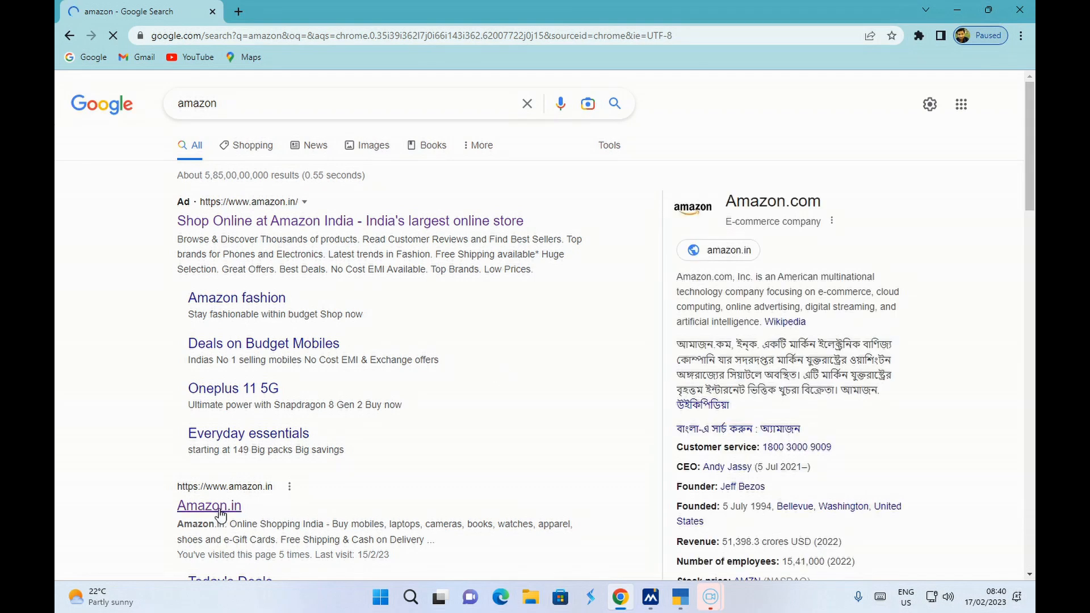
pyautogui.click(219, 511)
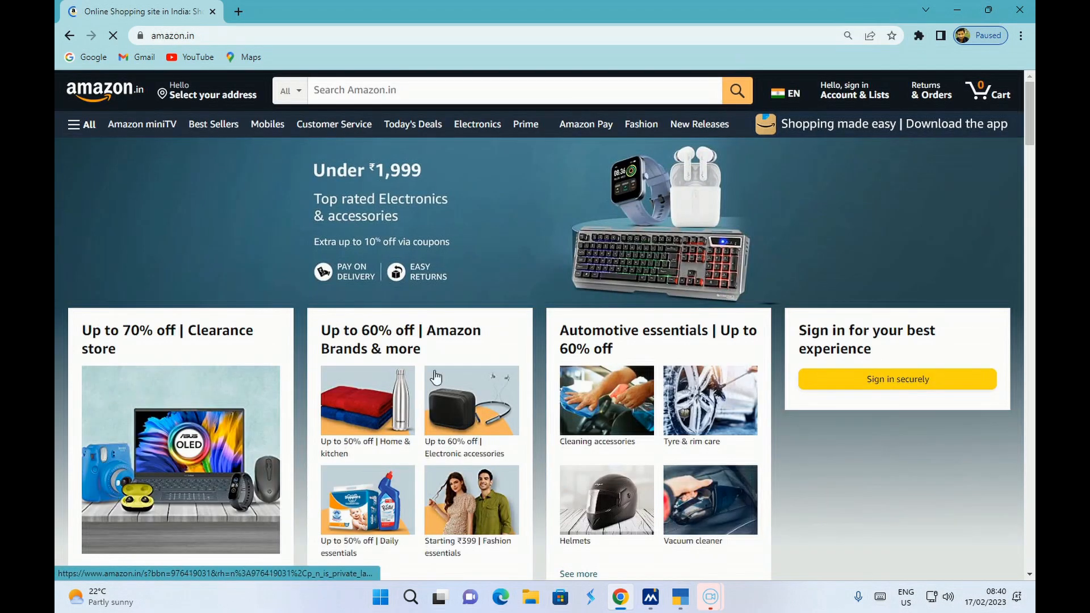
# - Search Amazon for "mobile" in Electronics and filter the results by the Samsung brand
pyautogui.click(450, 88)
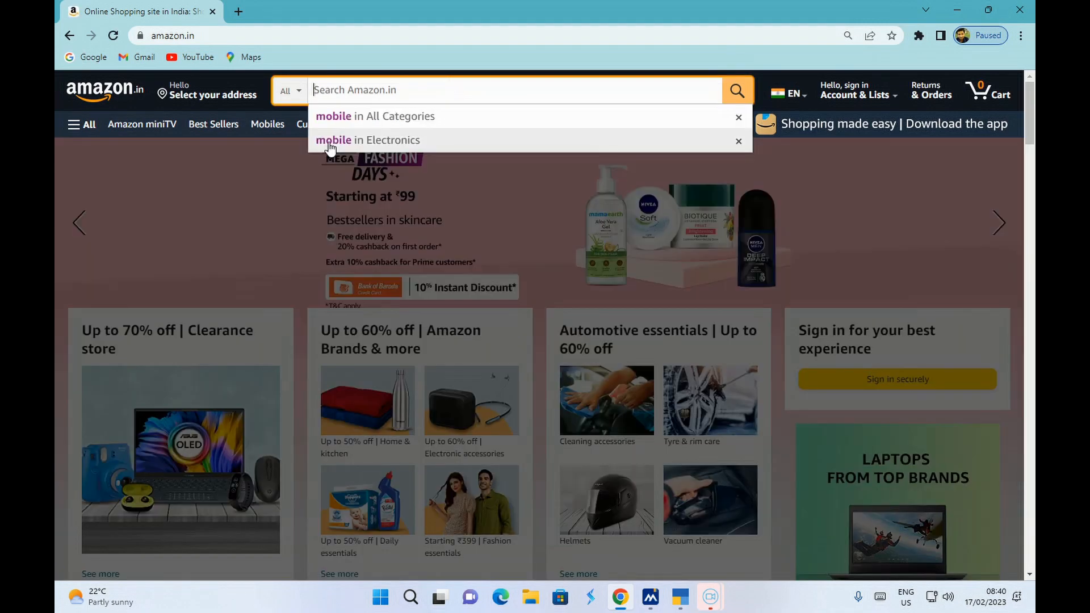
pyautogui.click(334, 141)
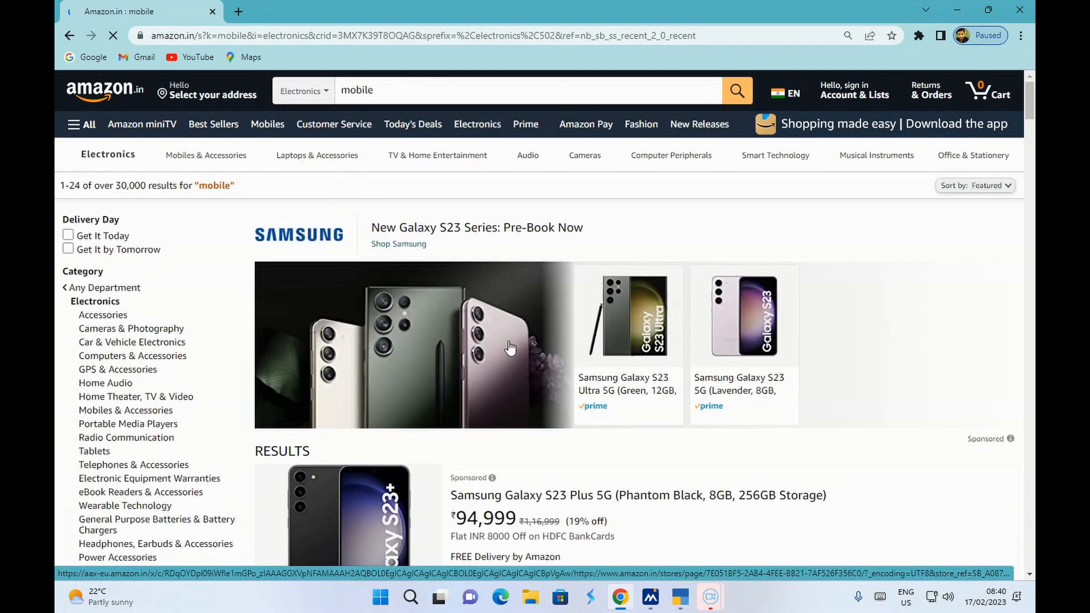
pyautogui.scroll(-5, 644, 390)
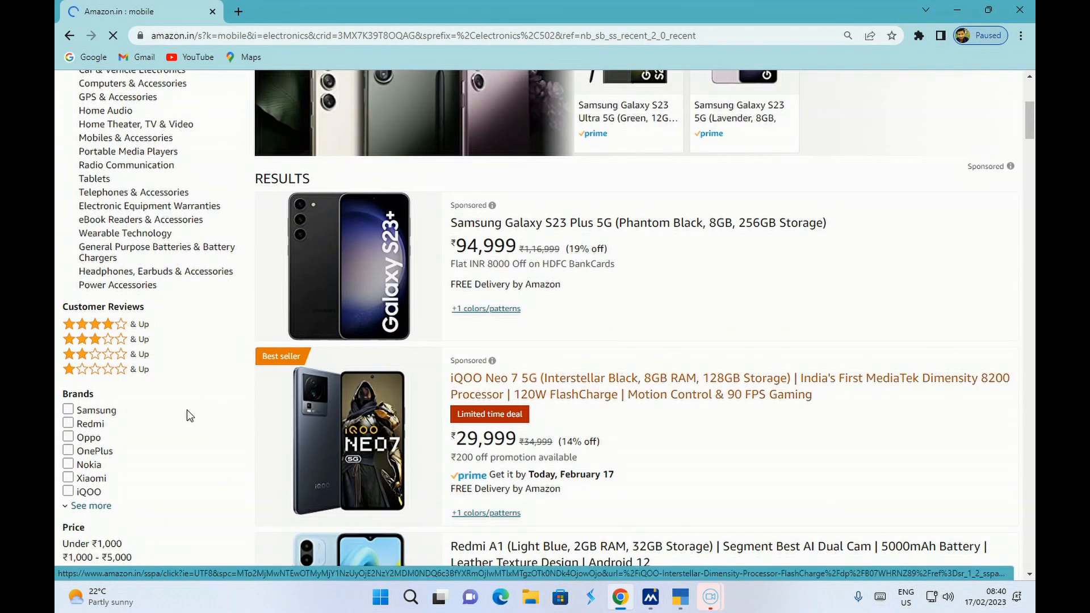
pyautogui.scroll(-2, 186, 410)
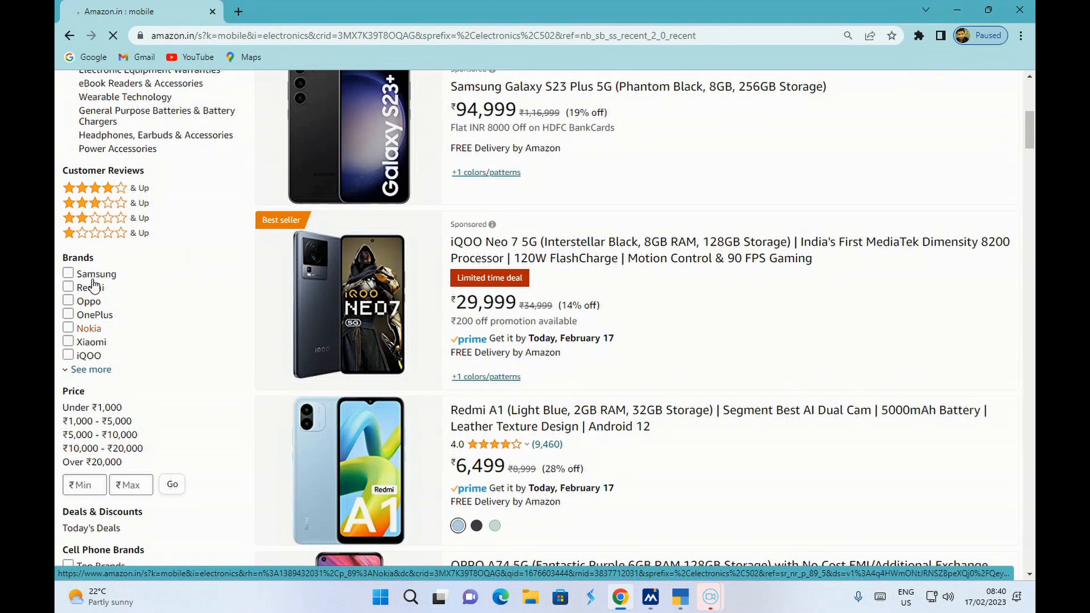
pyautogui.click(91, 372)
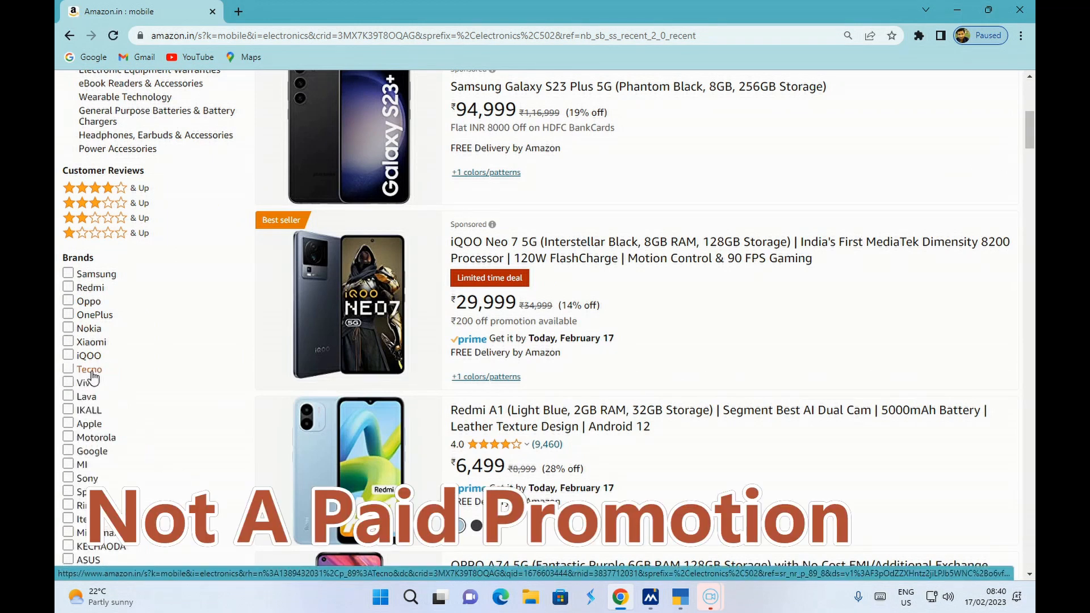
pyautogui.click(69, 274)
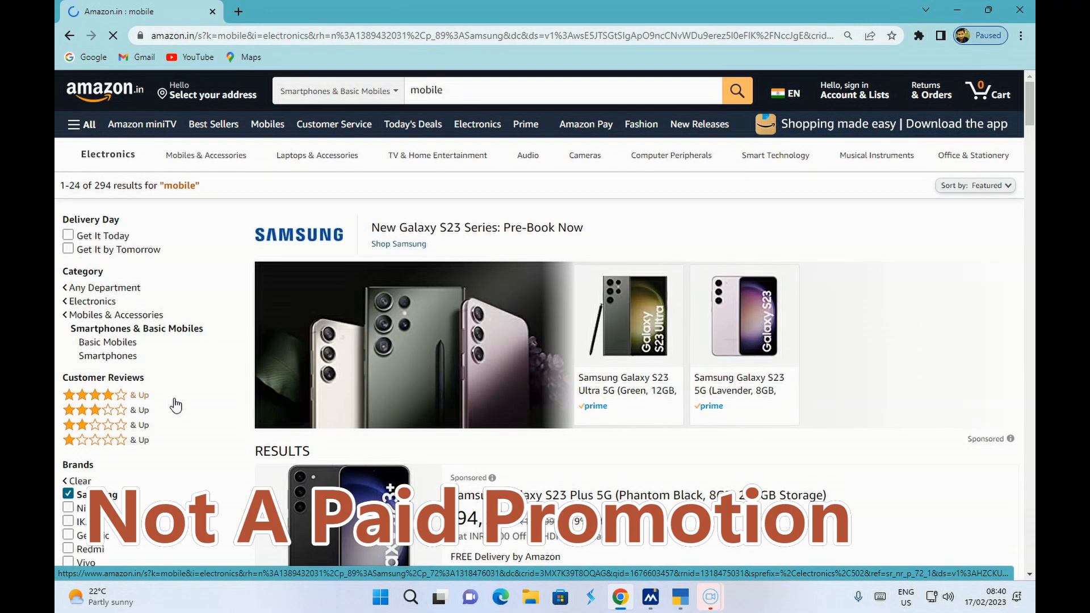
# - Add Oppo and Redmi to the brand filter of the mobile results
pyautogui.scroll(-4, 164, 403)
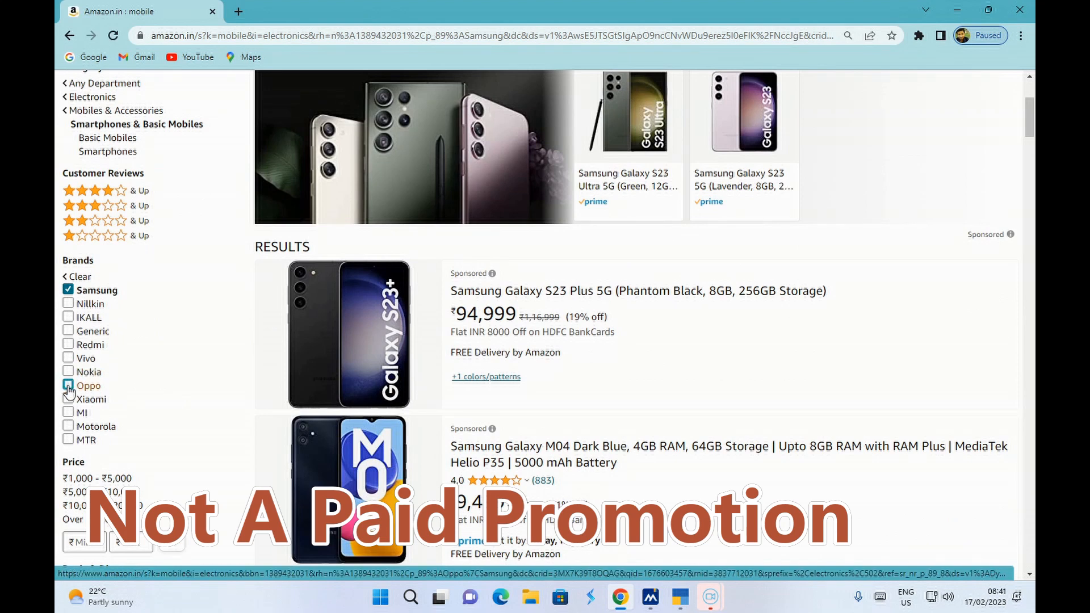
pyautogui.click(69, 386)
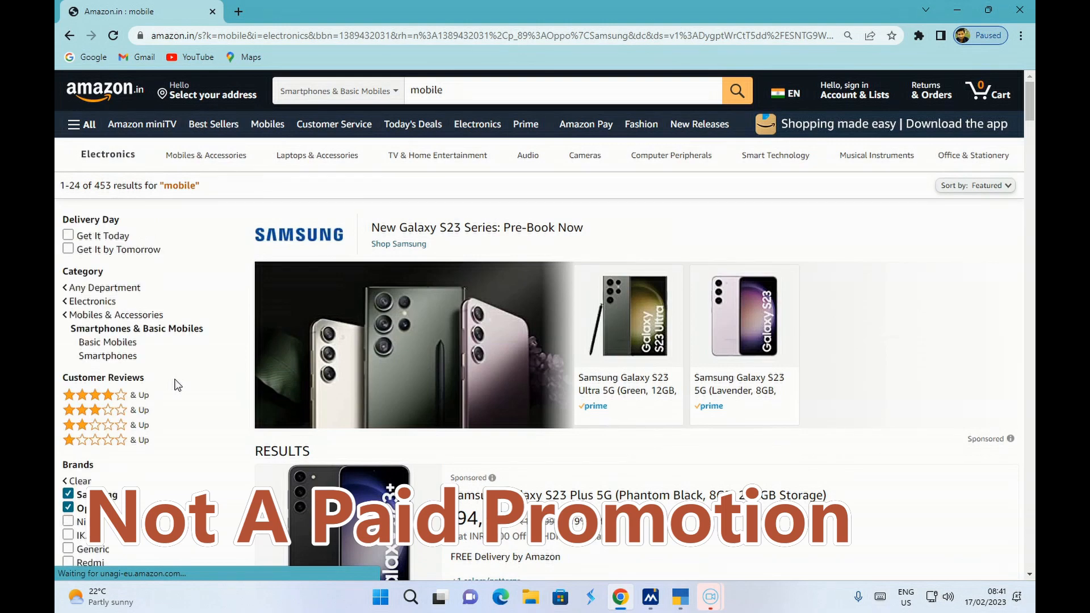
pyautogui.scroll(-3, 178, 385)
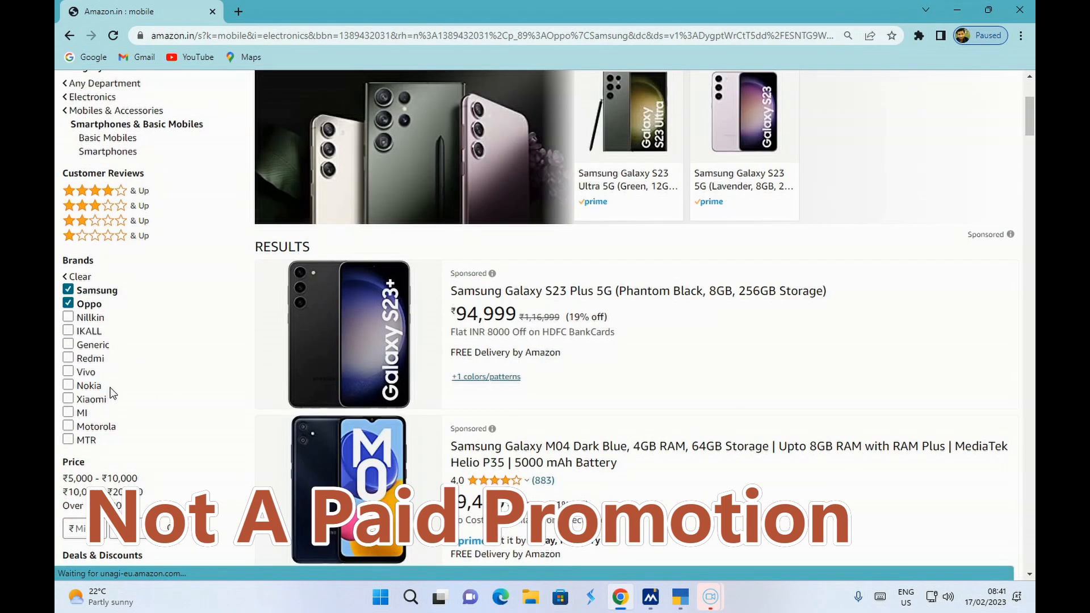
pyautogui.click(68, 358)
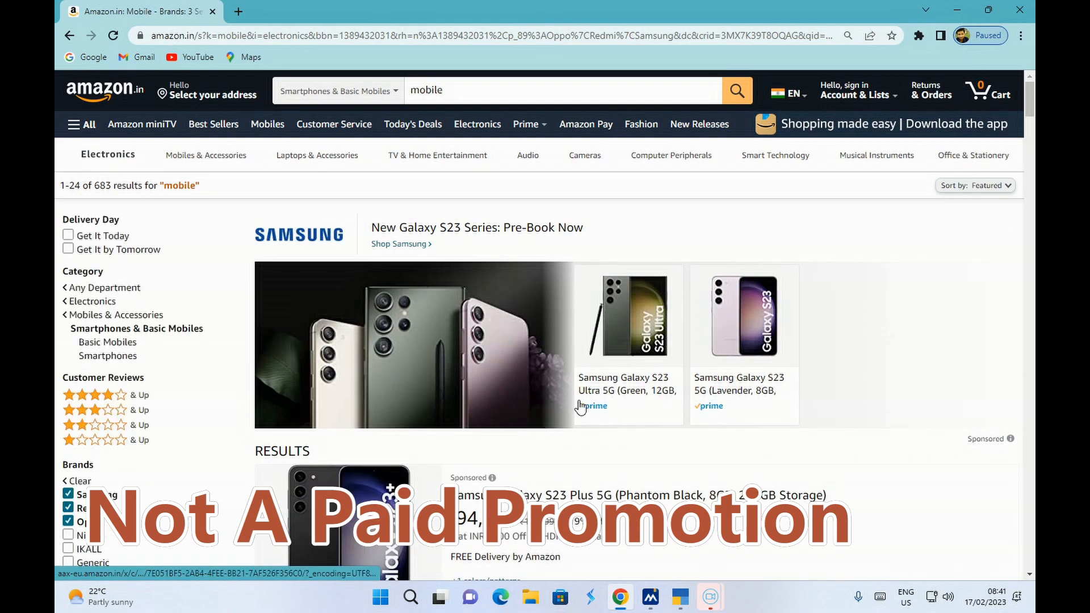
# - Open the Samsung Galaxy S23 Plus 5G product page and copy "Samsung Galaxy S23 Plus 5G" from its title
pyautogui.scroll(-1, 606, 399)
pyautogui.scroll(-3, 606, 399)
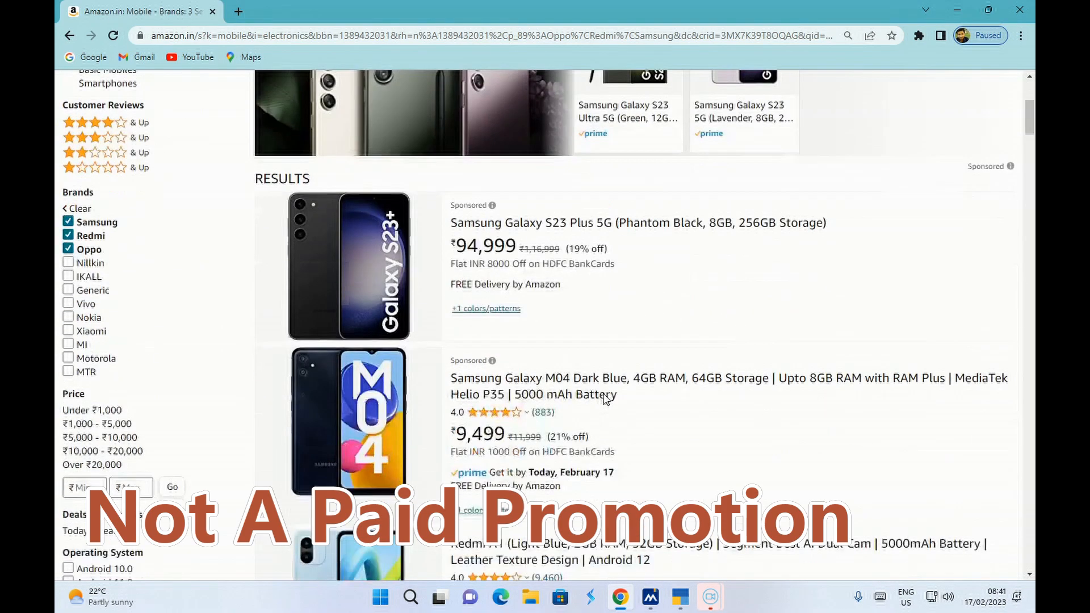
pyautogui.scroll(-3, 577, 335)
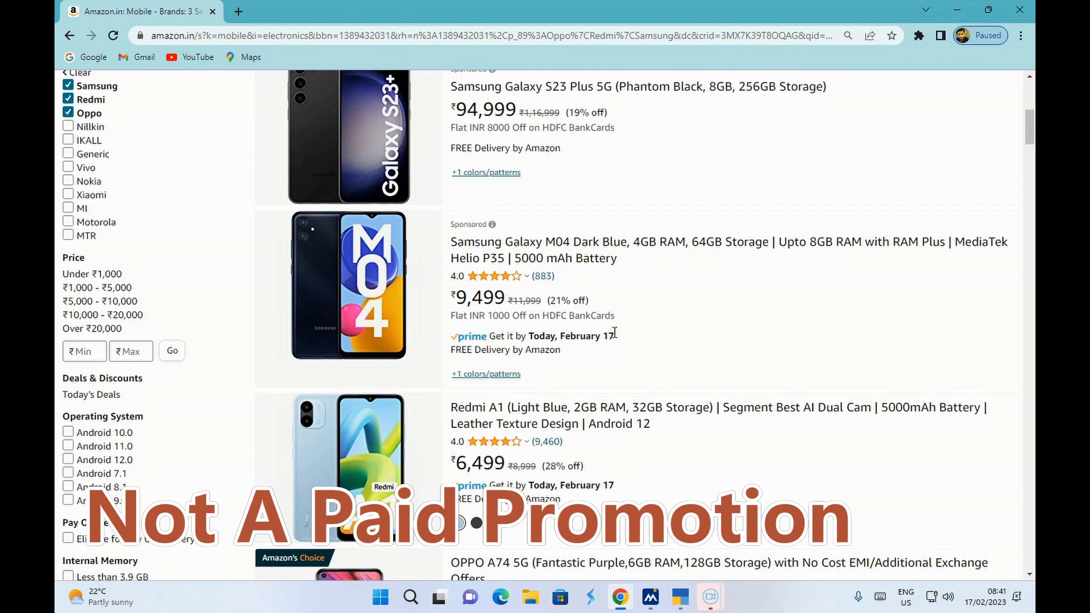
pyautogui.scroll(-3, 615, 333)
pyautogui.scroll(3, 615, 334)
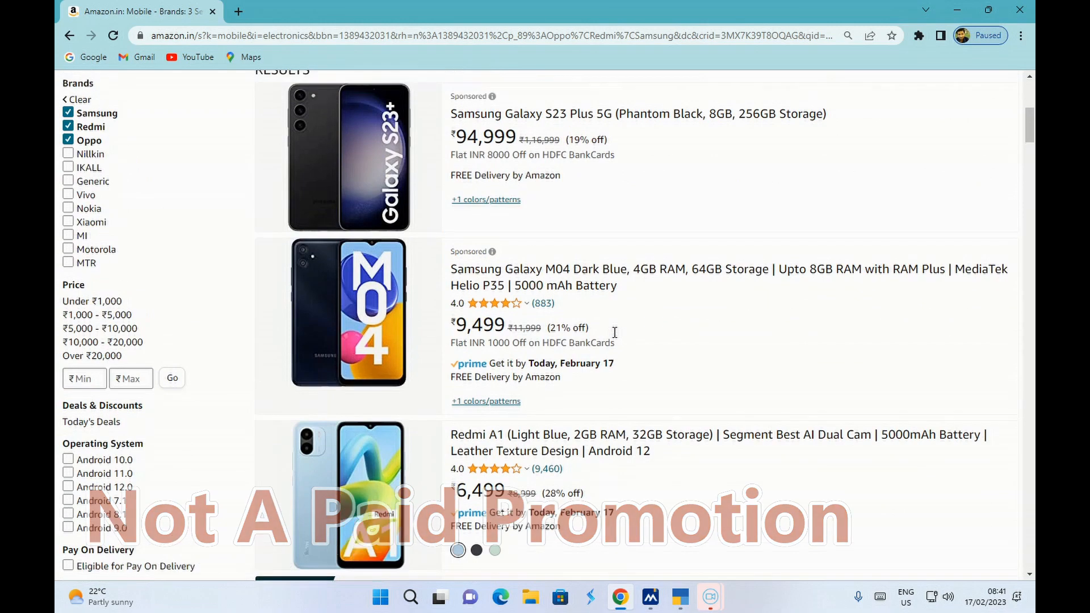
pyautogui.scroll(2, 615, 334)
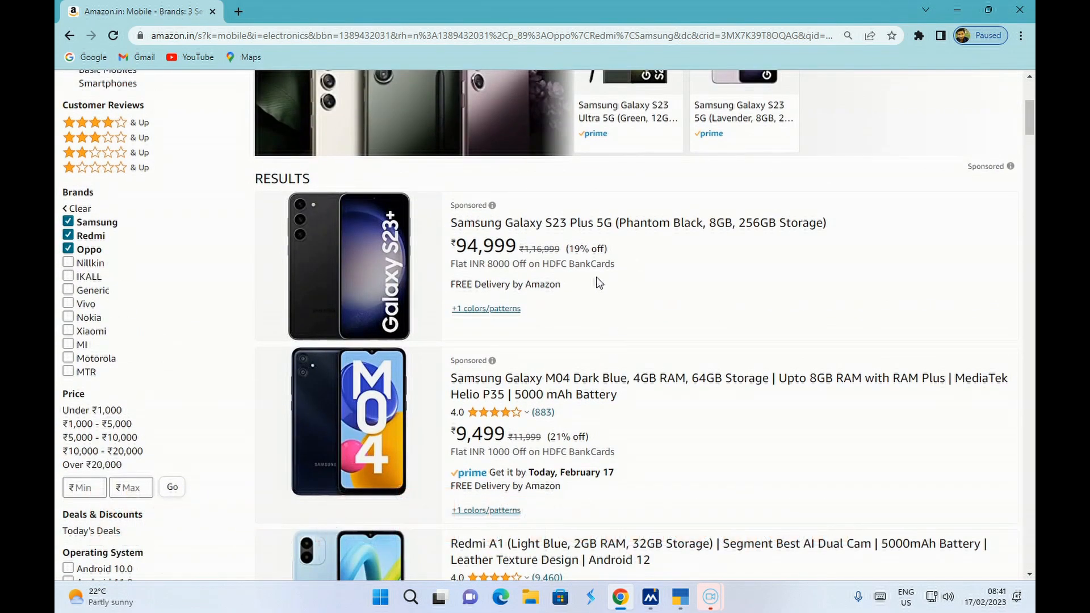
pyautogui.click(559, 226)
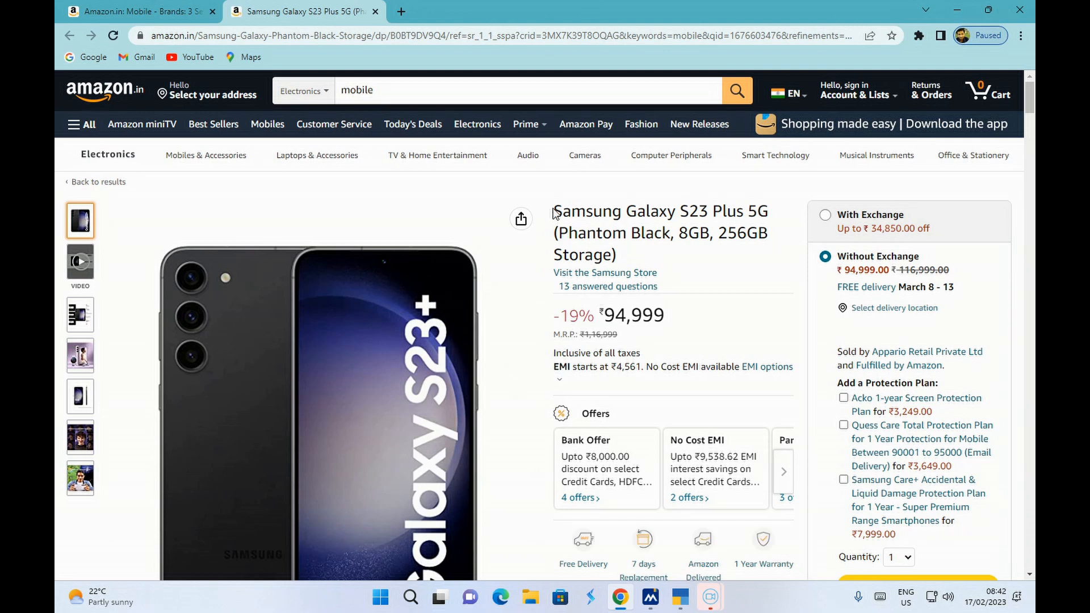
pyautogui.moveTo(555, 213); pyautogui.dragTo(769, 219)
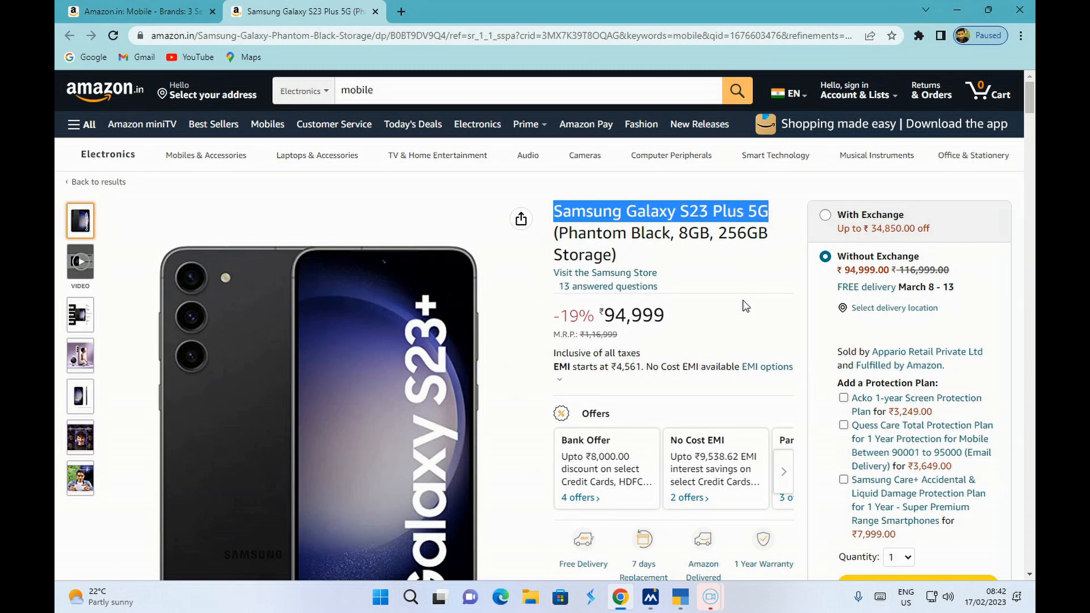
# - Switch to TallyPrime and start creating a new Stock Item master
pyautogui.click(681, 599)
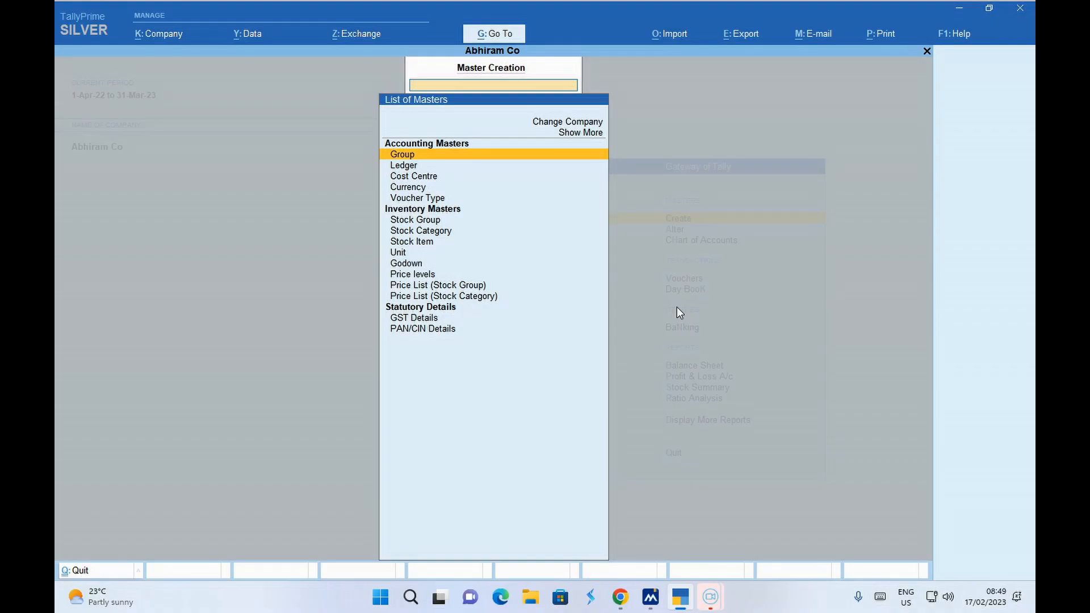
pyautogui.press('Down')
pyautogui.press('Down')
pyautogui.press('Down')
pyautogui.press('Down')
pyautogui.press('Down')
pyautogui.press('Down')
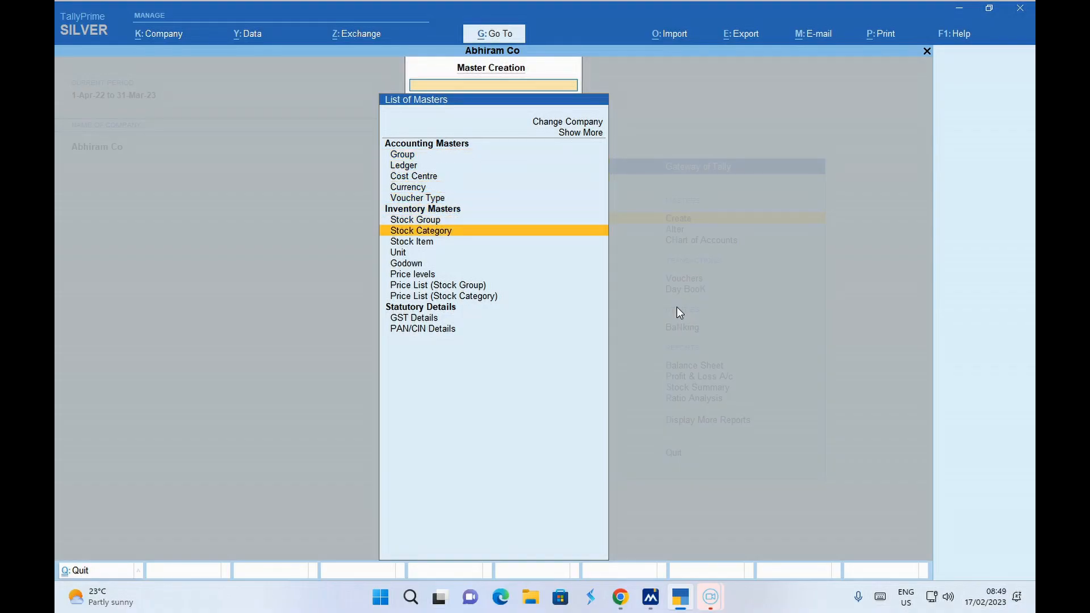
pyautogui.press('Down')
pyautogui.press('Return')
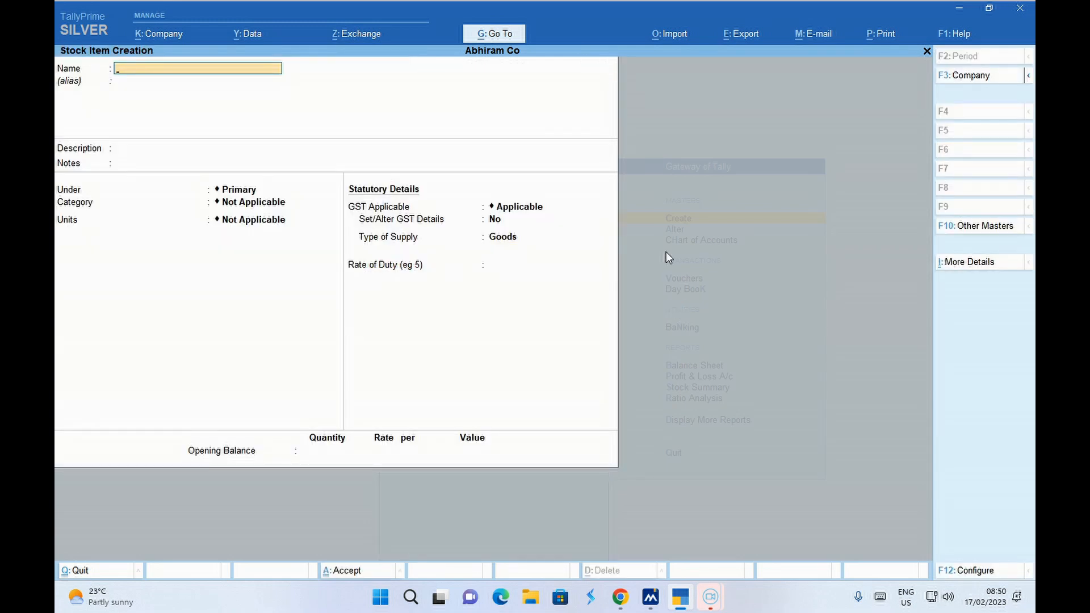
# - Name the stock item "Samsung Galaxy S23 Plus 5G" and leave the alias blank
pyautogui.hotkey('ctrl', 'alt', 'v')
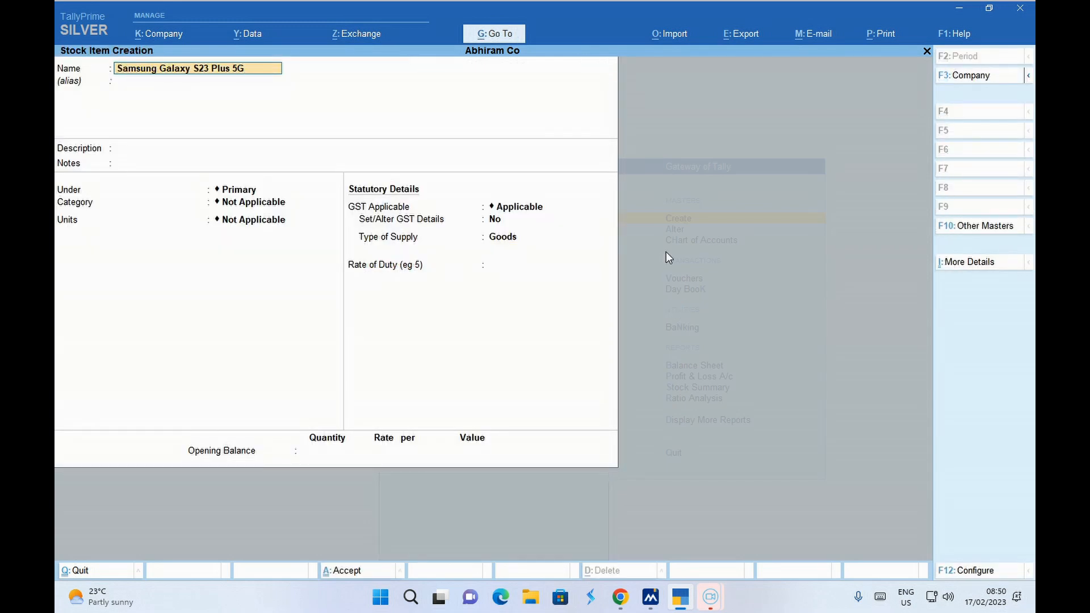
pyautogui.press('Return')
pyautogui.press('Return')
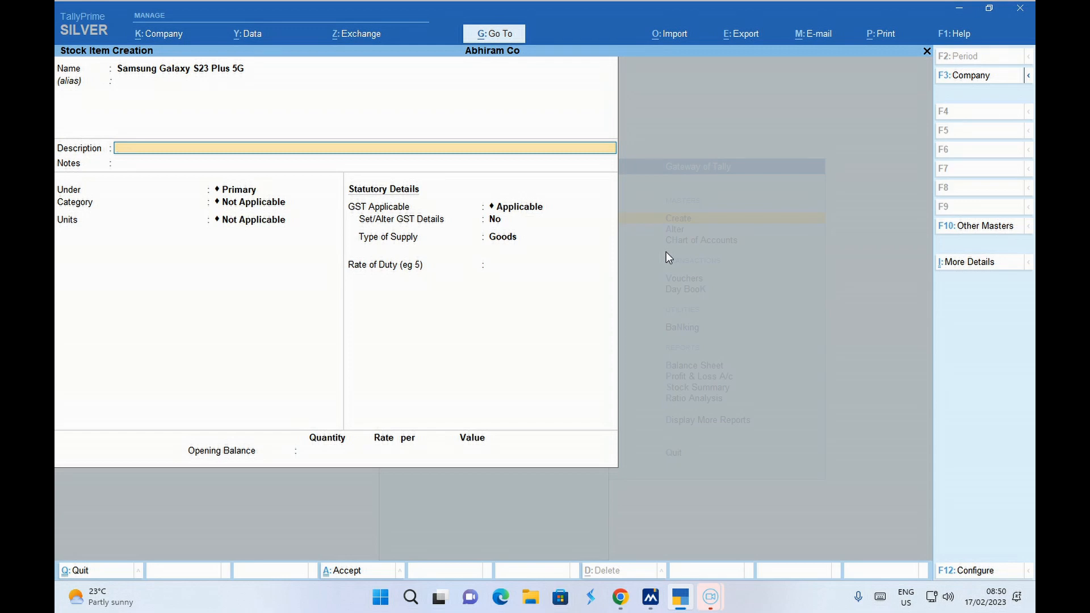
# - Check the Provide Descriptions for Stock Items option in the stock item configuration
pyautogui.press('F12')
pyautogui.press('Down')
pyautogui.press('Down')
pyautogui.press('Down')
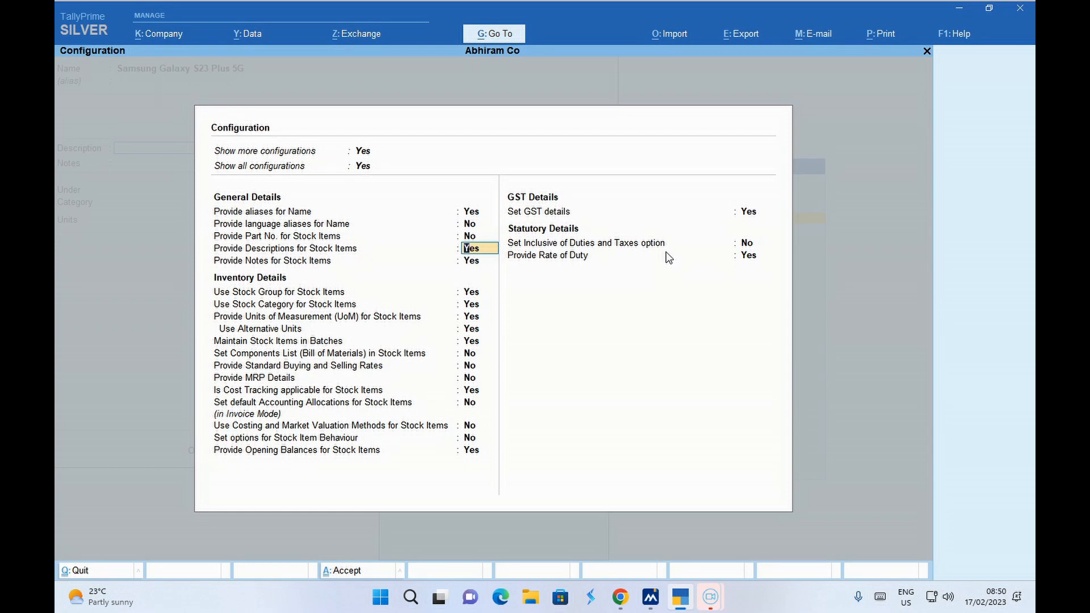
pyautogui.hotkey('ctrl', 'a')
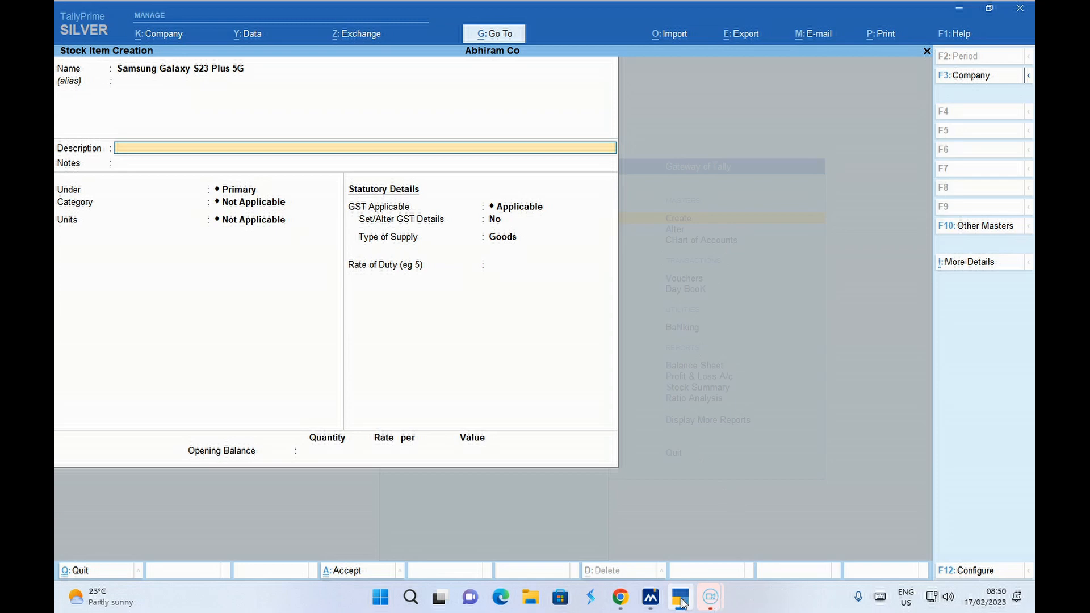
# - Copy "(Phantom Black, 8GB, 256GB Storage)" from the Amazon page in Chrome into the TallyPrime stock item's description, leaving the notes blank
pyautogui.click(625, 599)
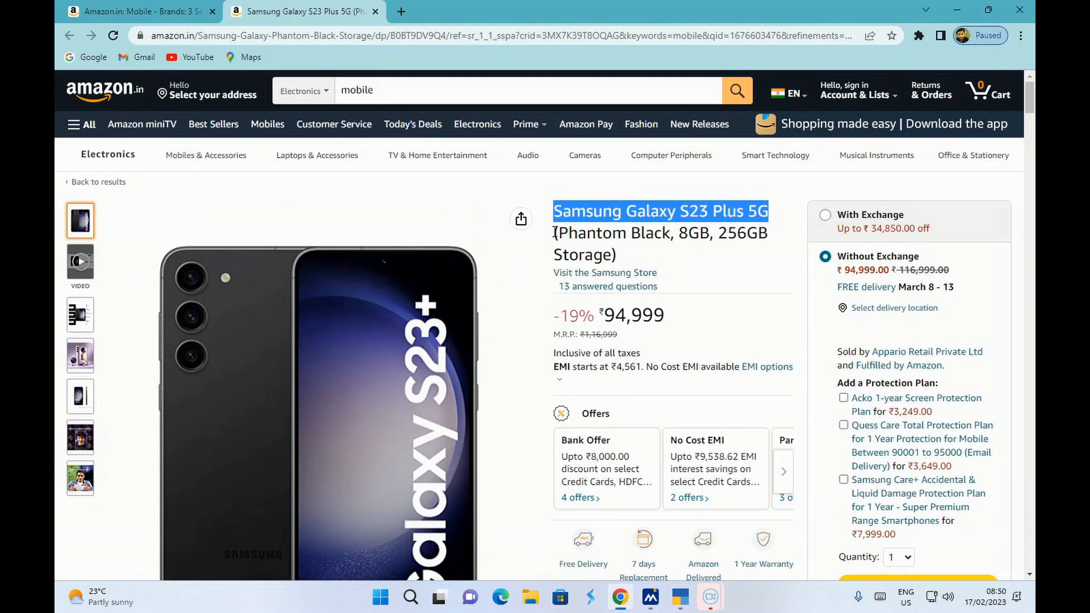
pyautogui.moveTo(554, 234); pyautogui.dragTo(664, 256)
pyautogui.hotkey('ctrl', 'c')
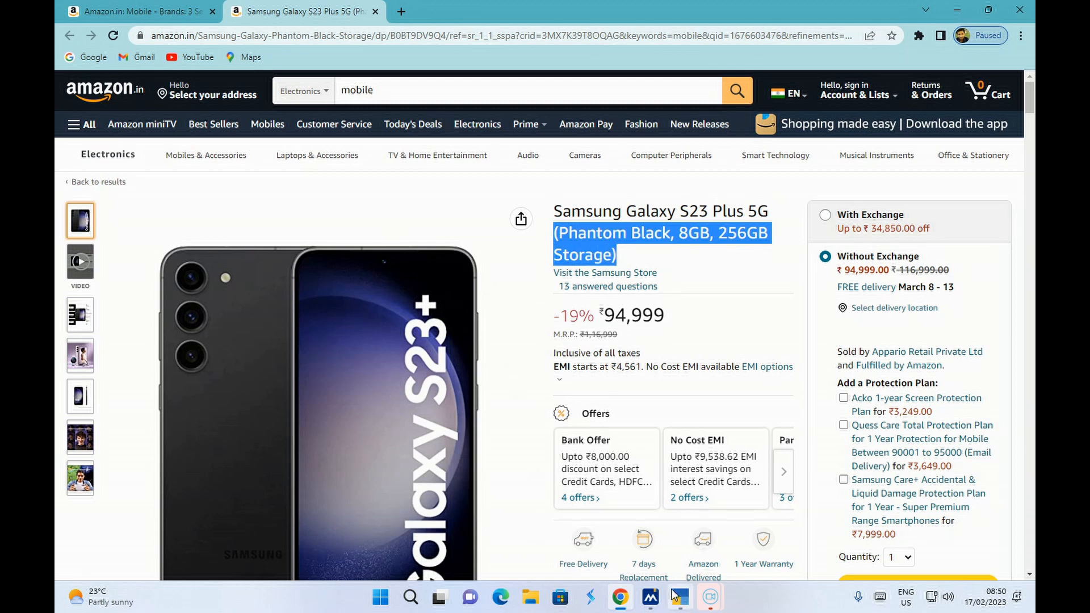
pyautogui.moveTo(639, 596)
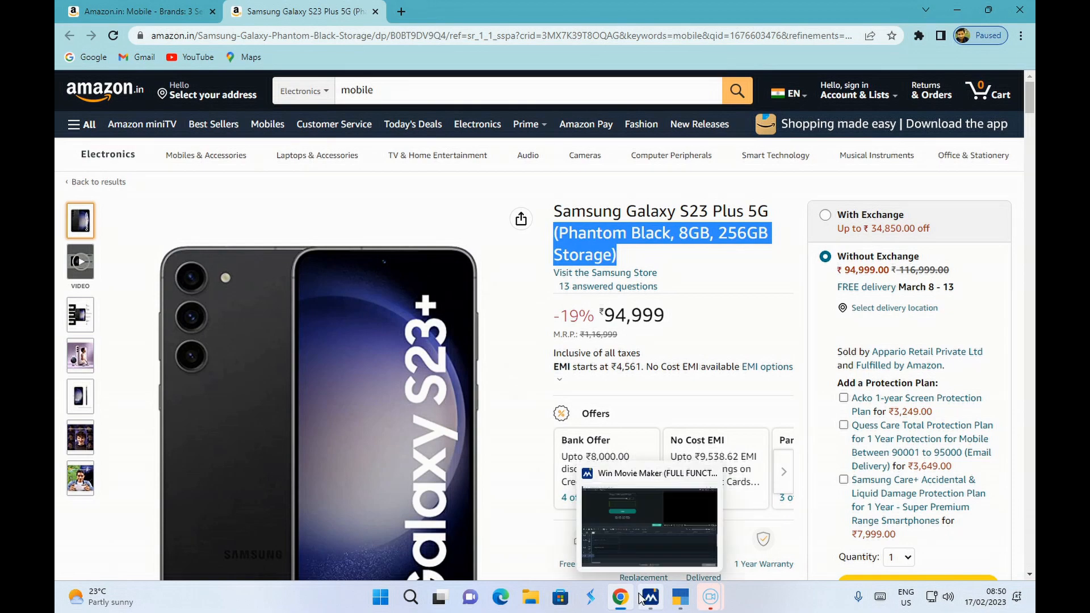
pyautogui.click(680, 597)
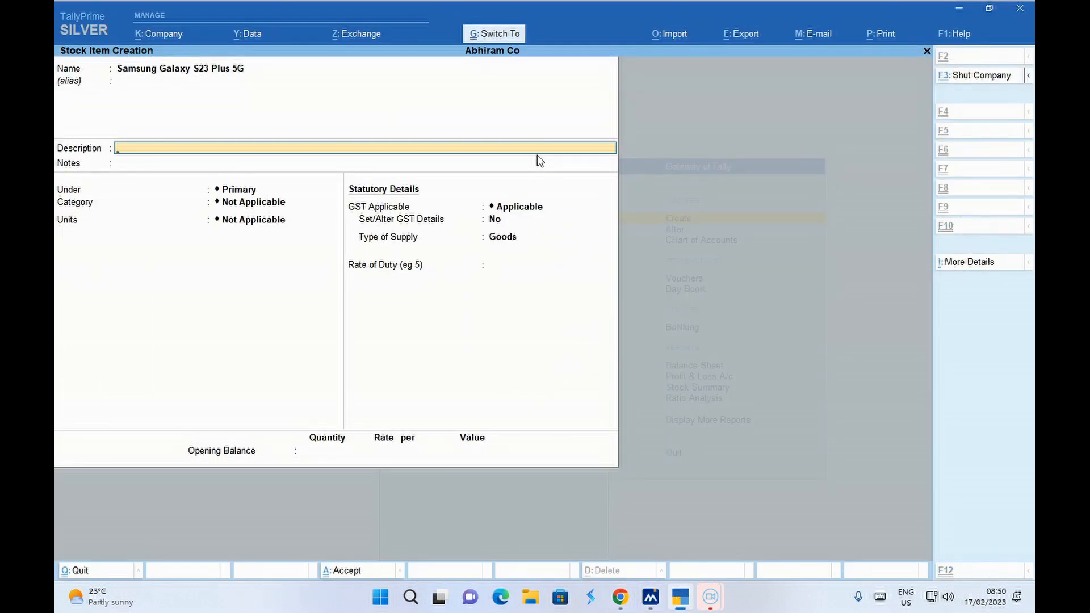
pyautogui.hotkey('ctrl', 'v')
pyautogui.press('Return')
pyautogui.press('Return')
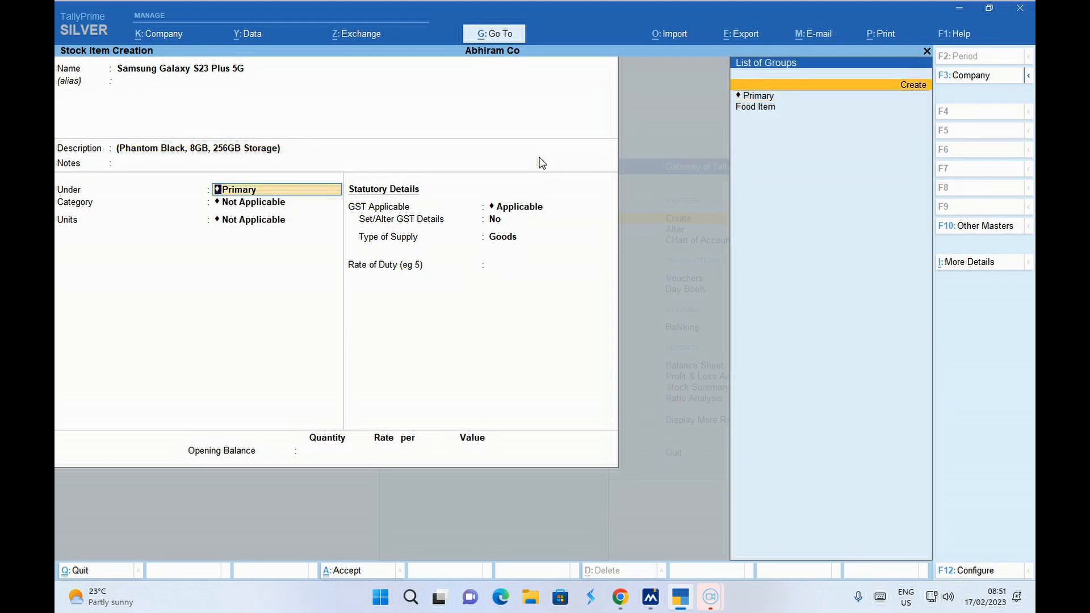
# - Create a stock group named Samsung under Primary and assign it to the stock item
pyautogui.hotkey('alt', 'c')
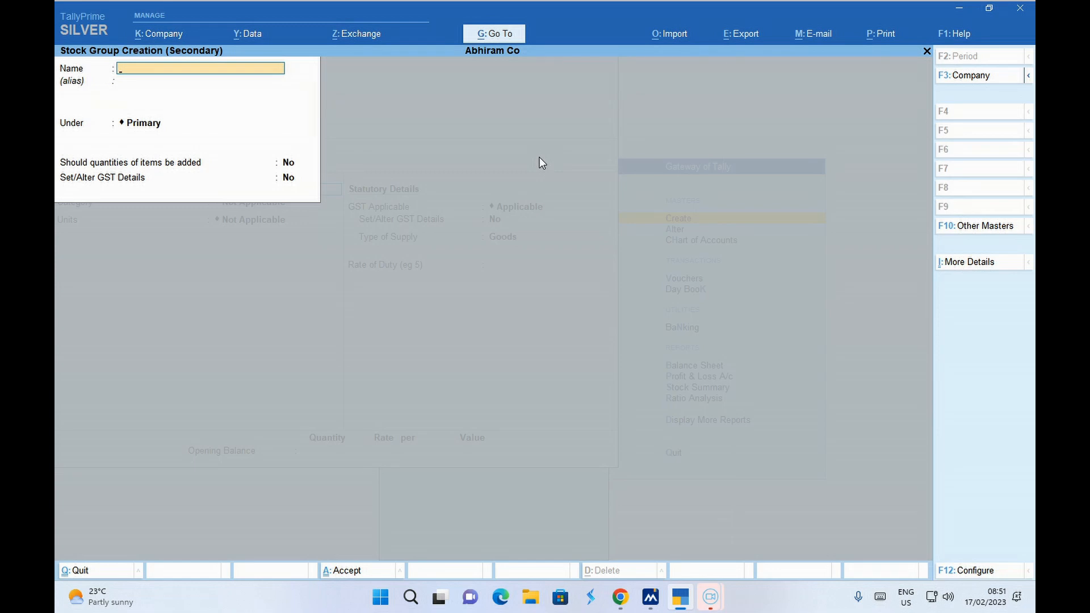
pyautogui.write('Samsung')
pyautogui.hotkey('ctrl', 'a')
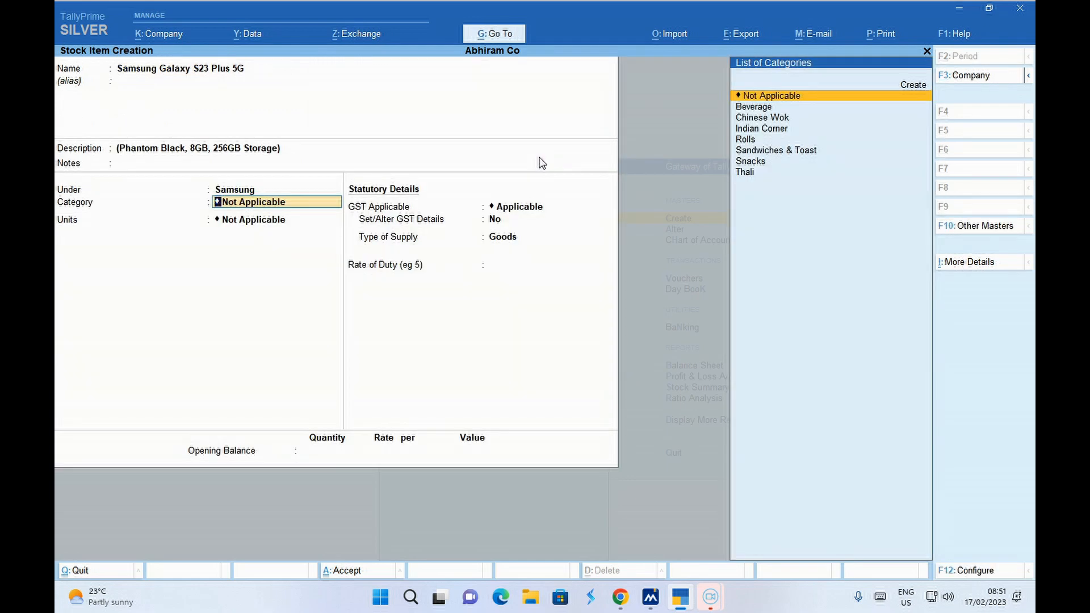
# - Create a stock category named "Electronic Product" under Primary and assign it to the stock item
pyautogui.press('Up')
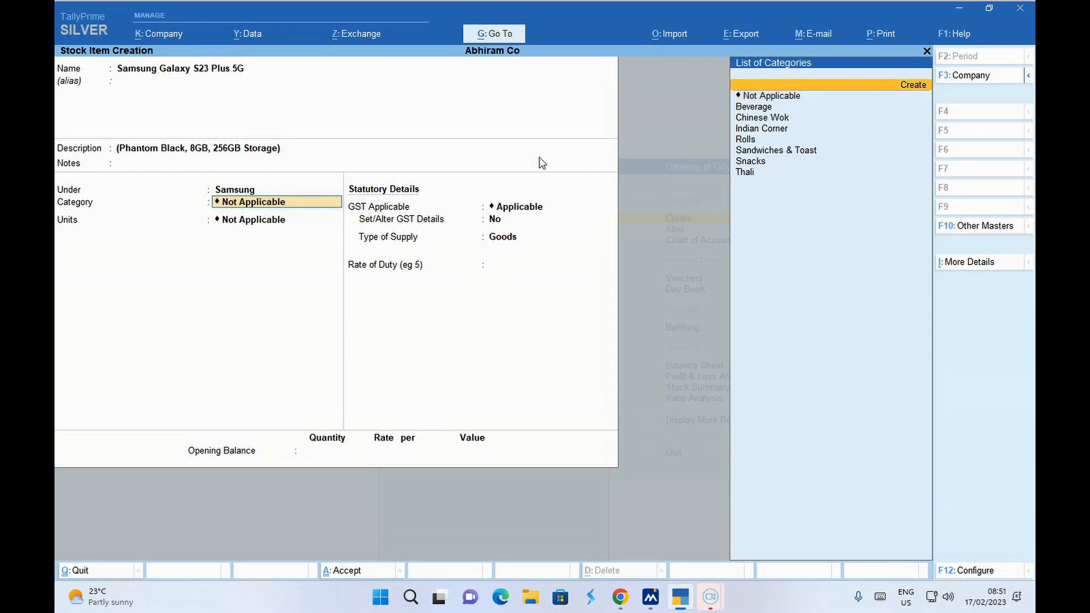
pyautogui.press('Return')
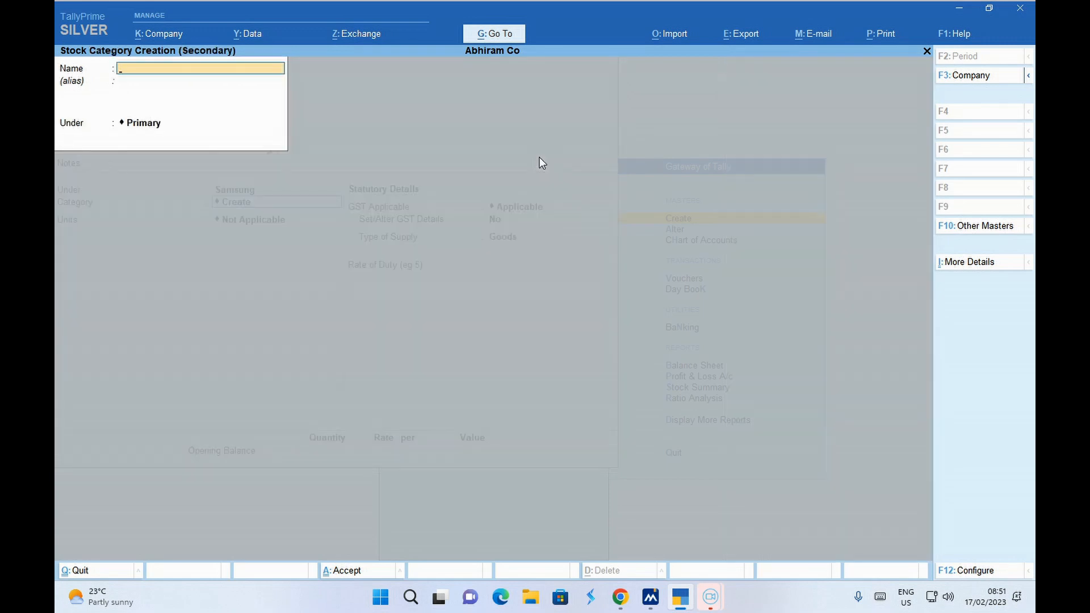
pyautogui.write('Electronic')
pyautogui.write('Product')
pyautogui.press('Return')
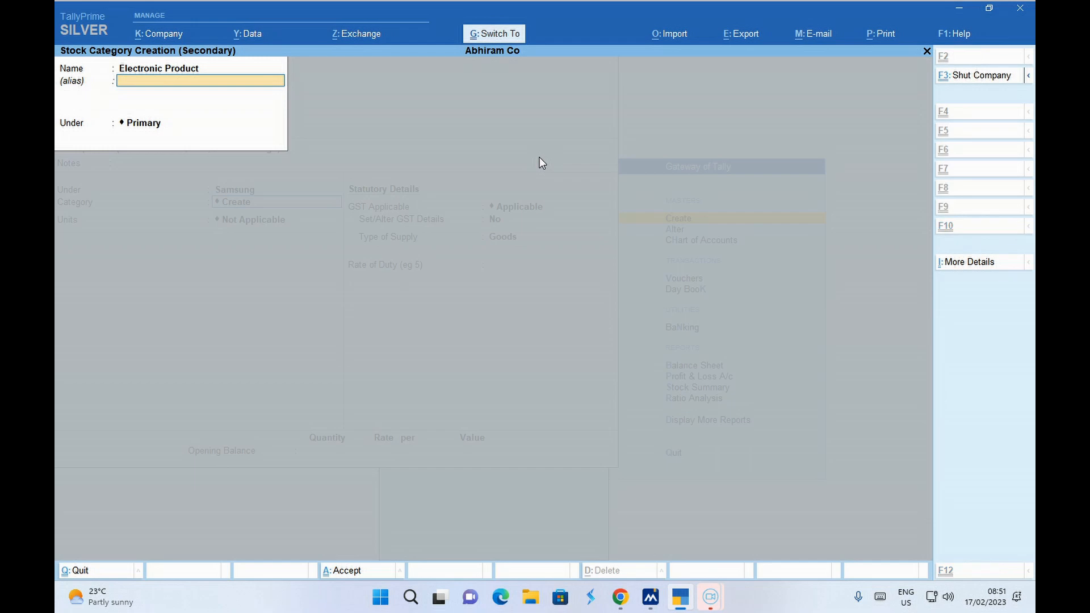
pyautogui.hotkey('ctrl', 'a')
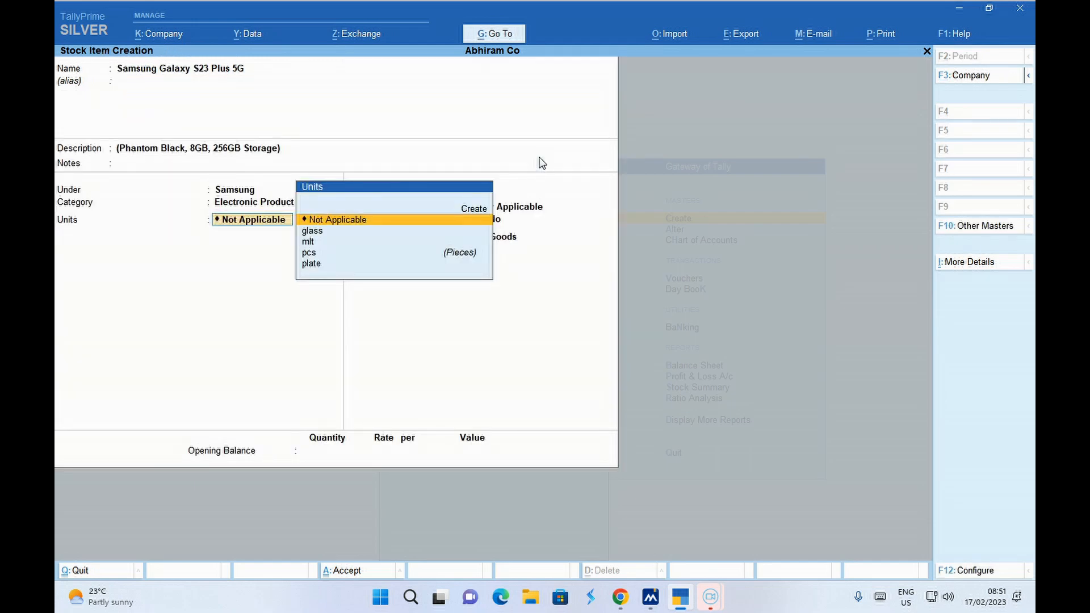
# - Set the stock item's units to pcs (Pieces)
pyautogui.press('Down')
pyautogui.press('Down')
pyautogui.press('Down')
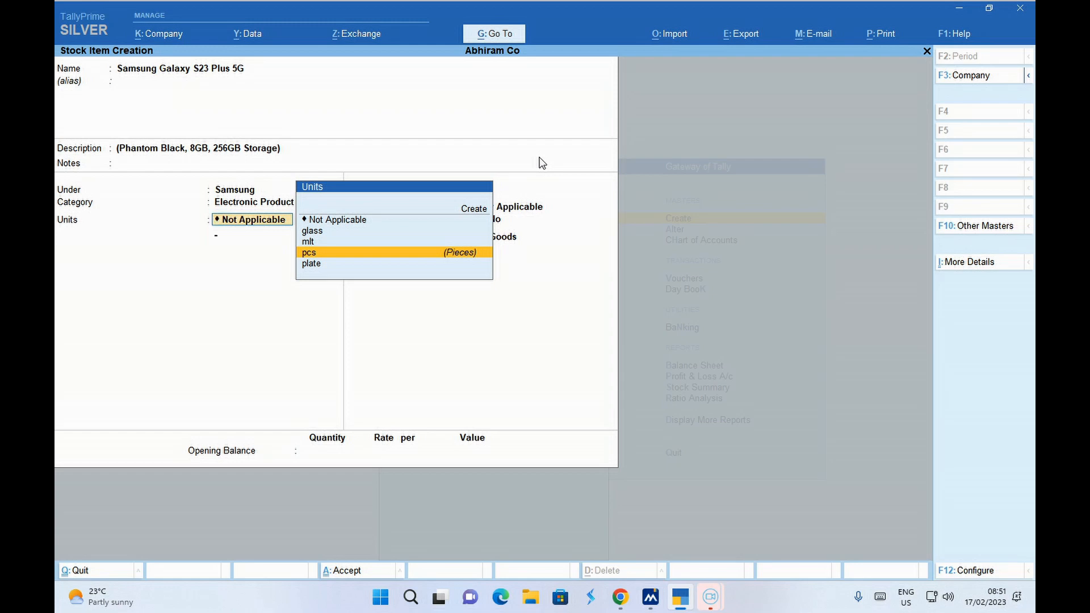
pyautogui.press('Return')
pyautogui.press('BackSpace')
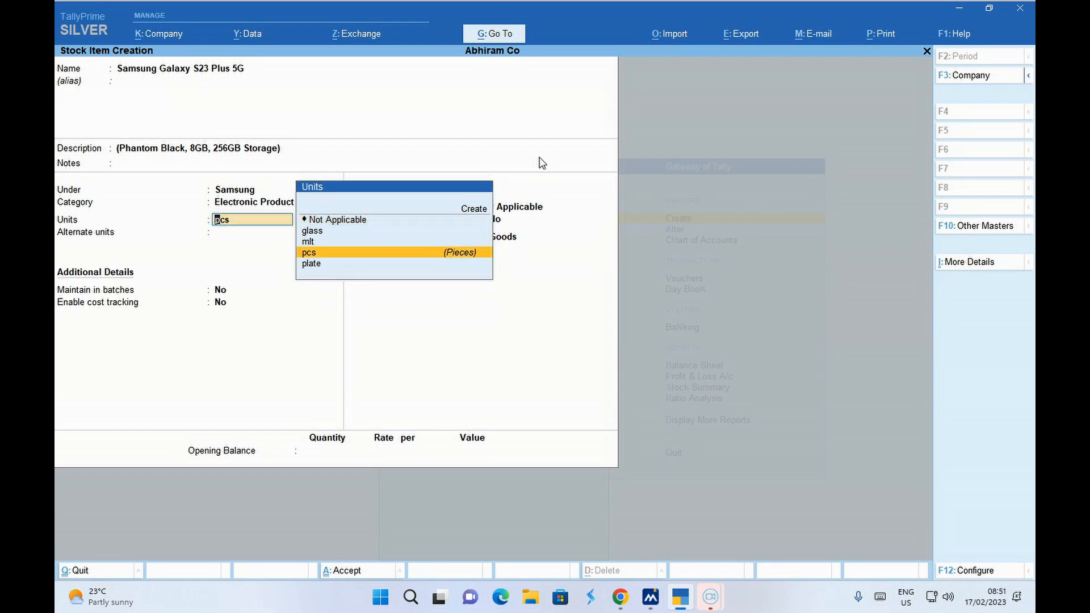
pyautogui.press('Up')
pyautogui.press('Up')
pyautogui.press('Up')
pyautogui.press('Up')
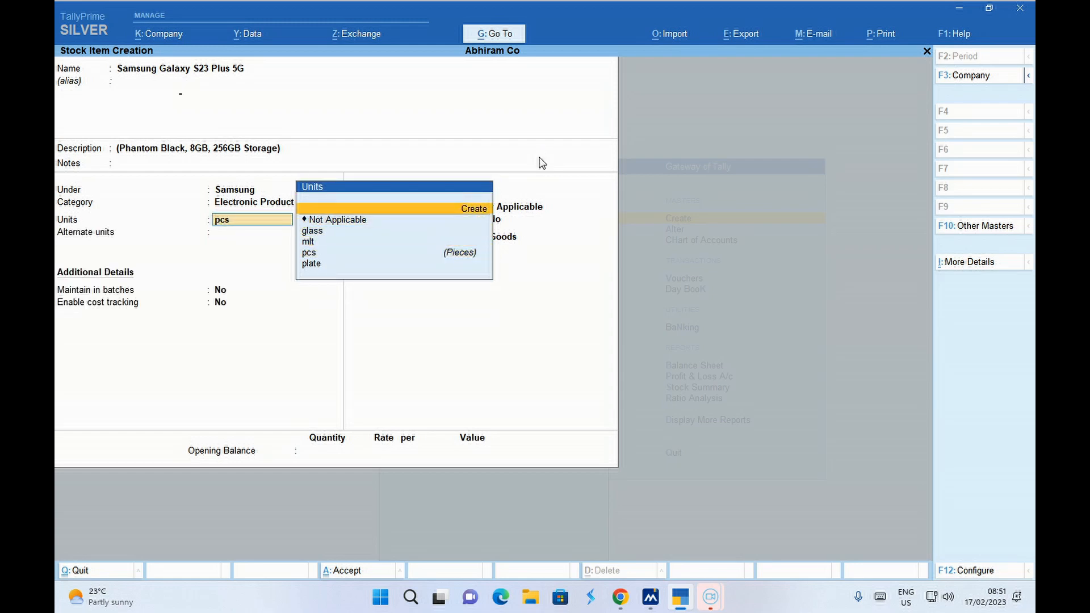
pyautogui.press('Return')
pyautogui.write('pcs')
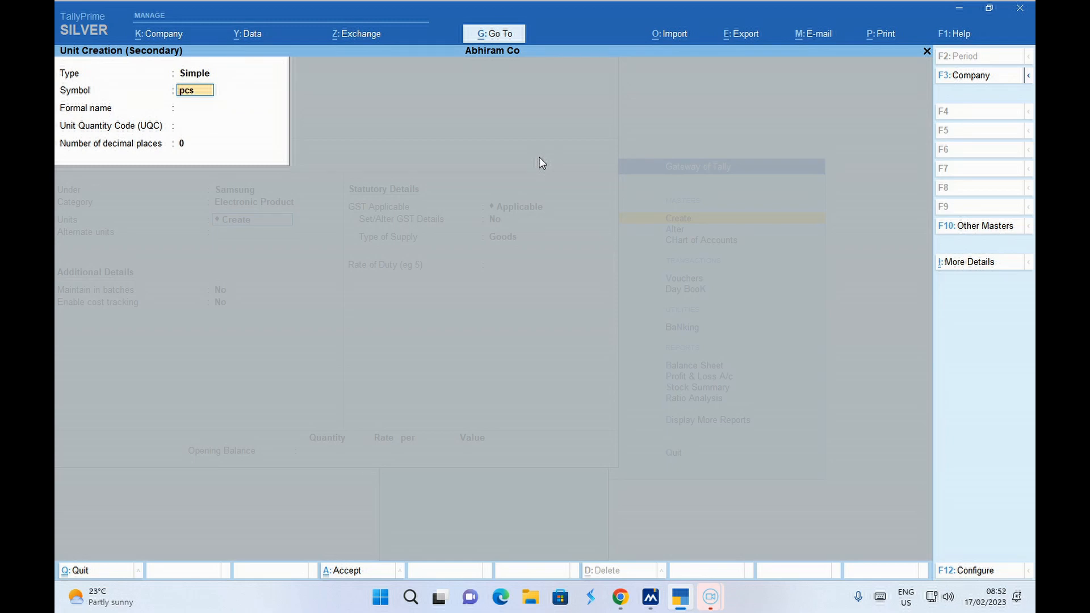
pyautogui.press('BackSpace')
pyautogui.press('BackSpace')
pyautogui.press('BackSpace')
pyautogui.press('Escape')
pyautogui.press('y')
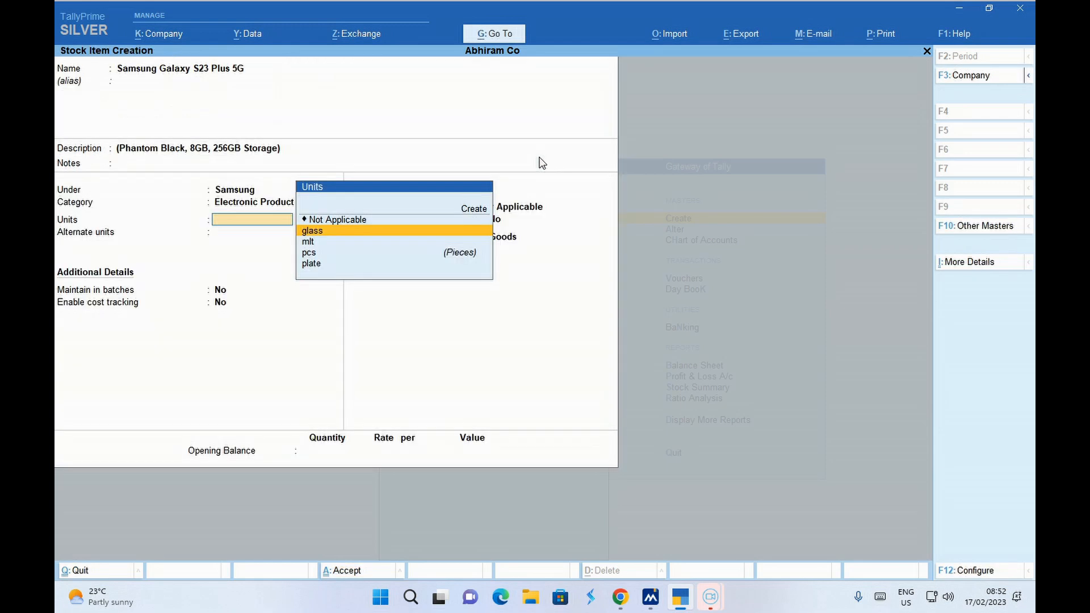
pyautogui.press('Down')
pyautogui.press('Down')
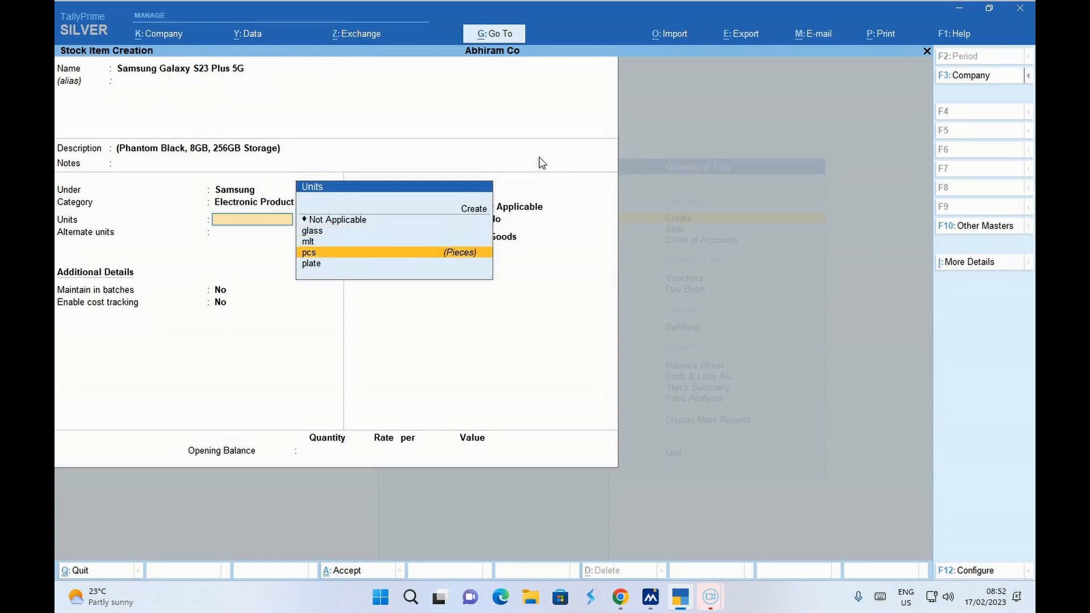
pyautogui.press('Return')
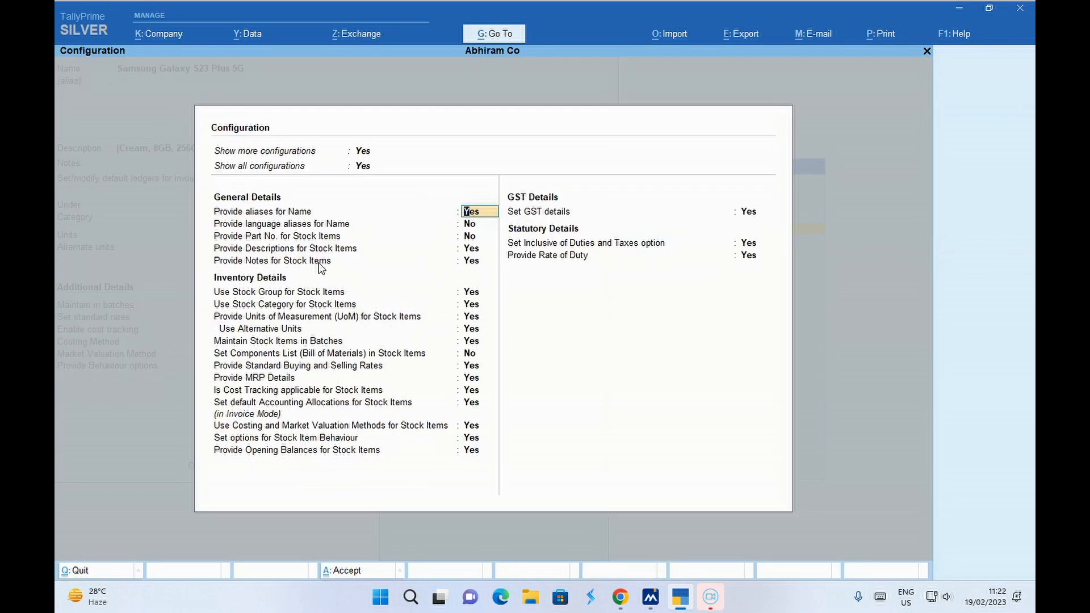
# - Check the Provide Standard Buying and Selling Rates option in the stock item configuration and accept the configuration
pyautogui.press('Return')
pyautogui.press('Return')
pyautogui.press('Return')
pyautogui.press('Return')
pyautogui.press('Return')
pyautogui.press('Return')
pyautogui.press('Return')
pyautogui.press('Return')
pyautogui.press('Return')
pyautogui.press('Return')
pyautogui.press('Return')
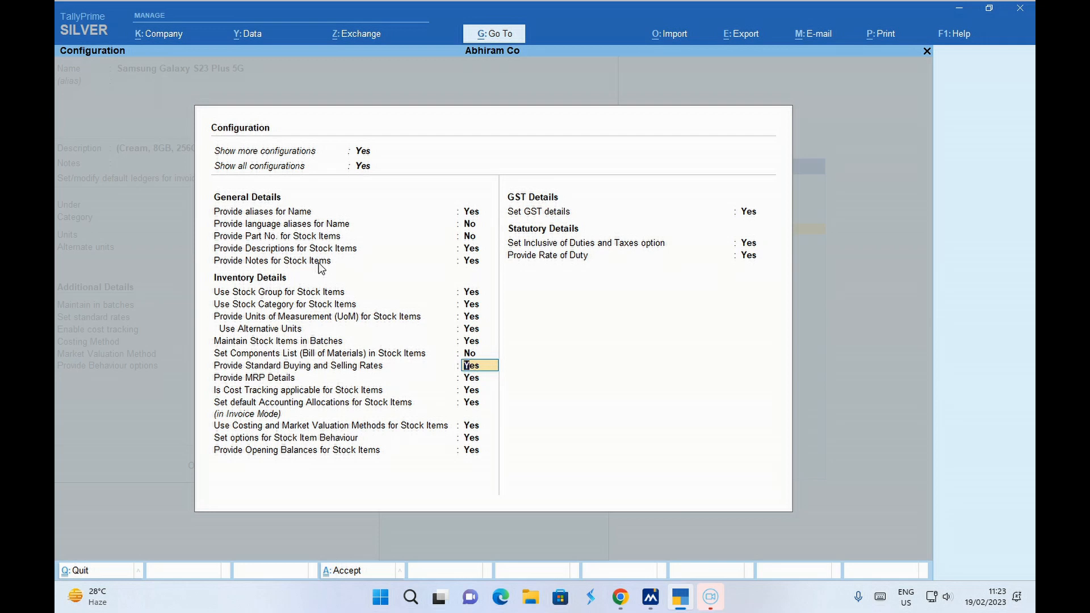
pyautogui.press('ctrl')
pyautogui.hotkey('ctrl', 'a')
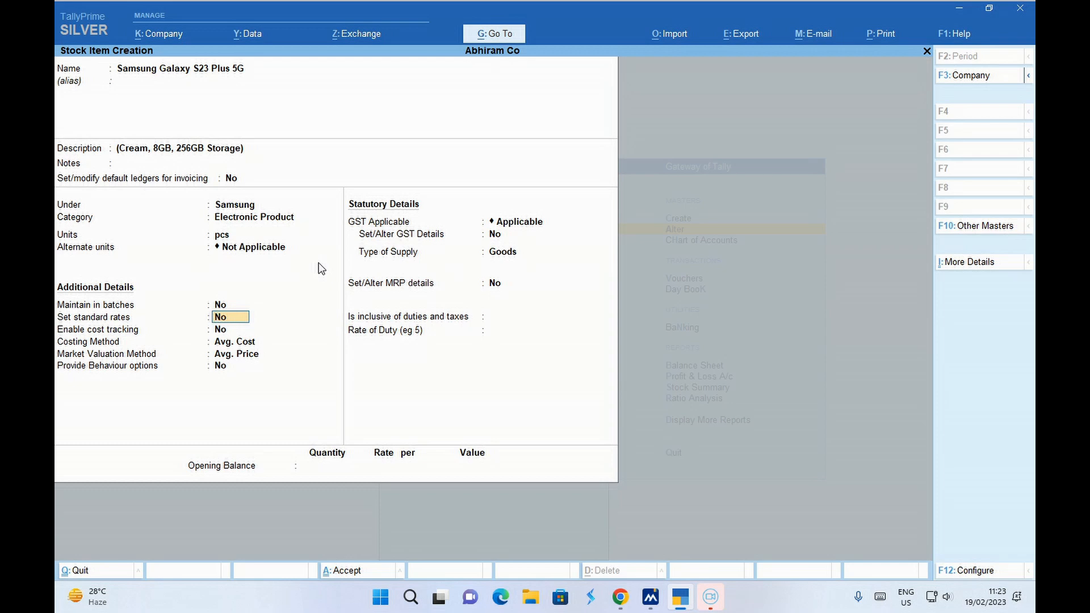
# - Enable standard rates for the stock item and keep 1-Apr-22 as the first standard cost's applicable date
pyautogui.write('y')
pyautogui.press('Return')
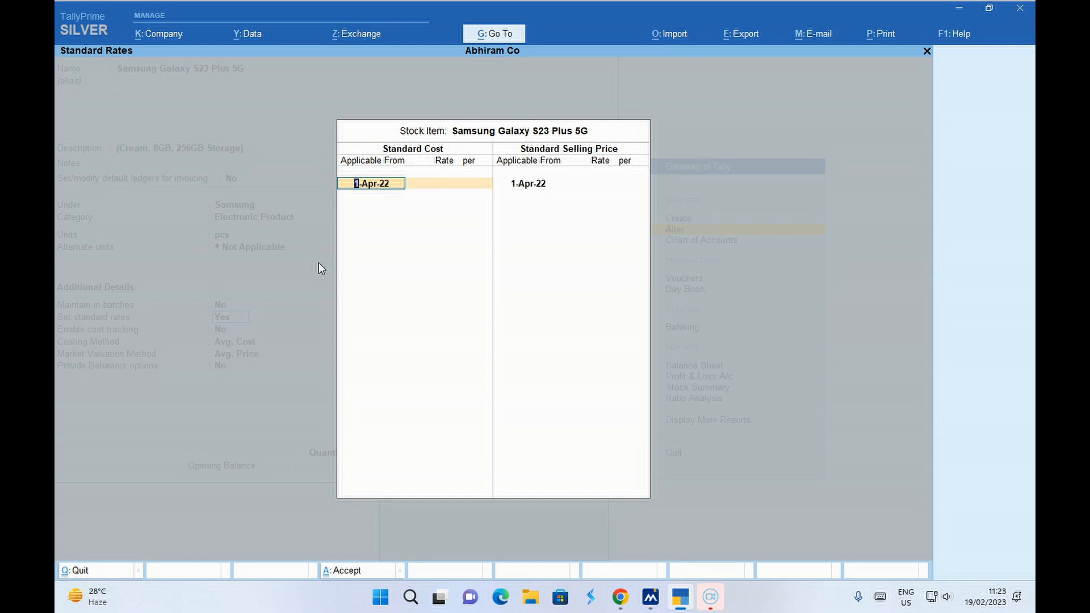
pyautogui.press('Return')
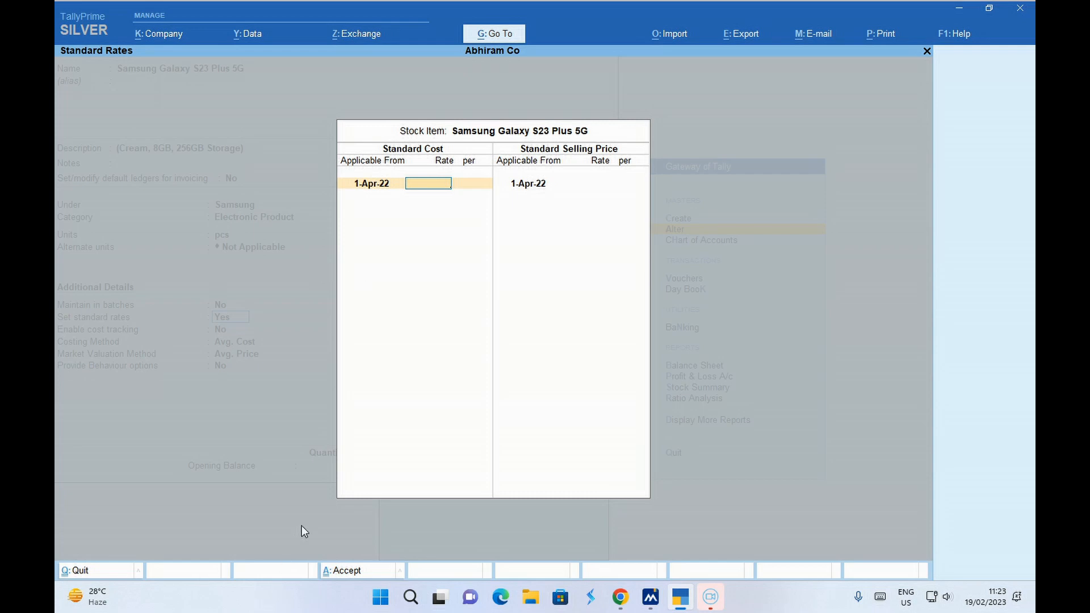
# - Check the phone's price on the Amazon page in Chrome, and enter a standard cost of 90,999 per pcs in TallyPrime
pyautogui.moveTo(678, 603)
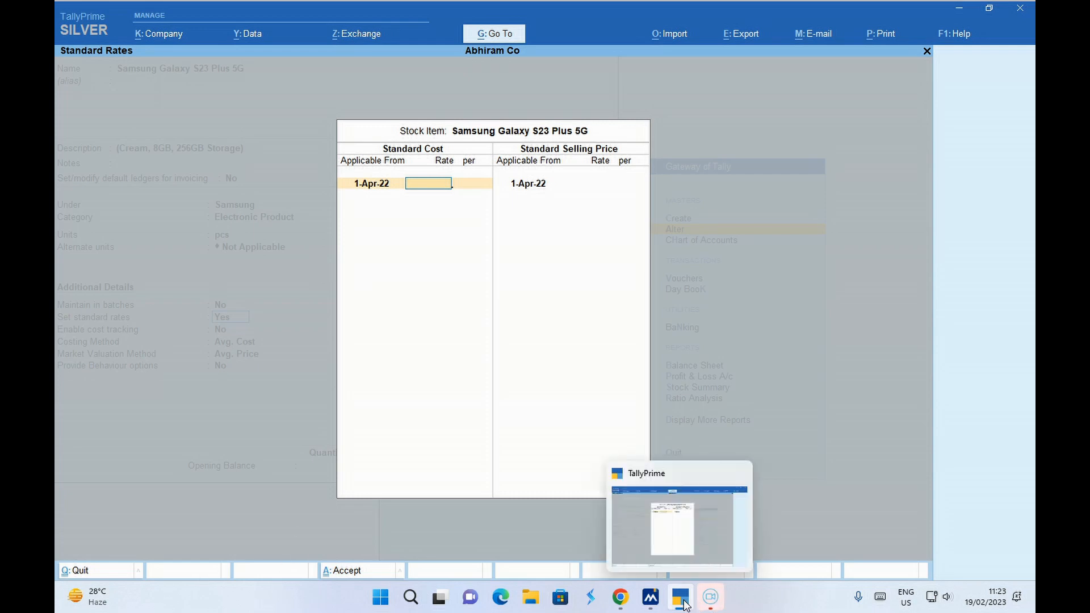
pyautogui.click(621, 597)
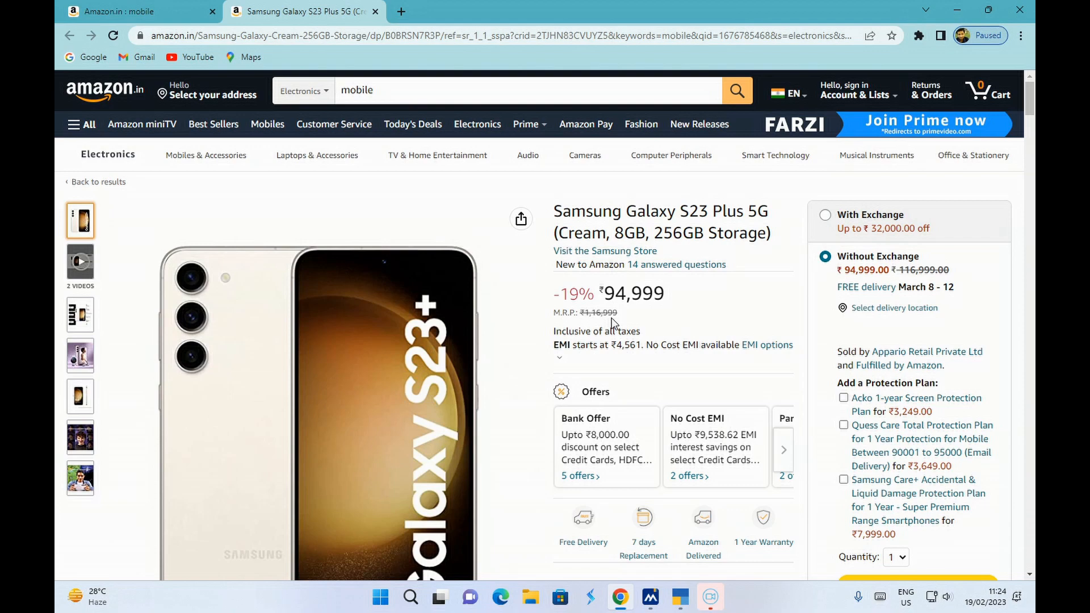
pyautogui.hotkey('alt', 'Tab')
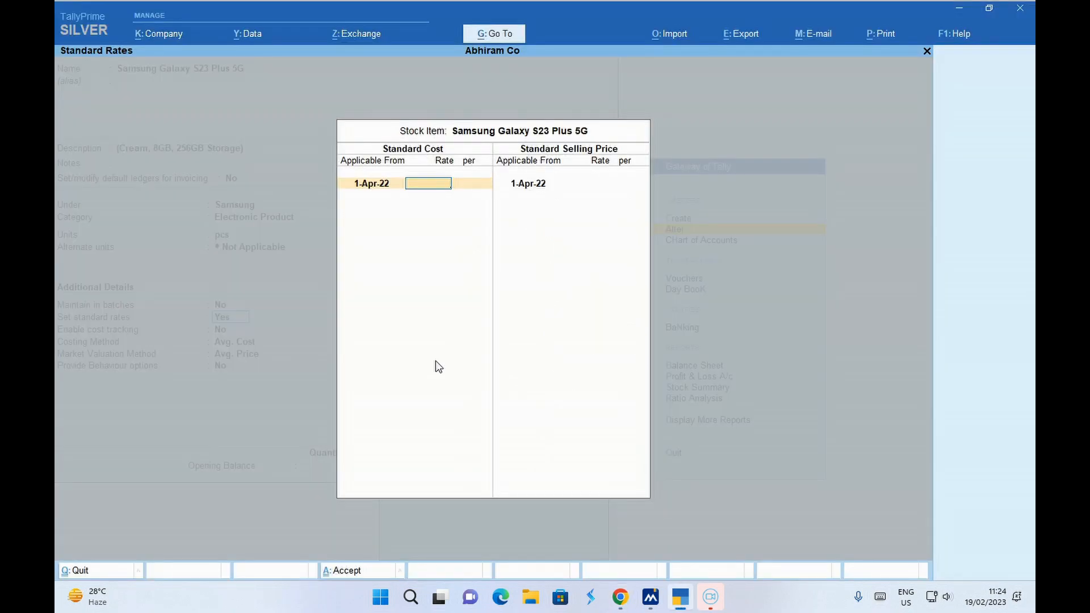
pyautogui.write('90999')
pyautogui.press('Return')
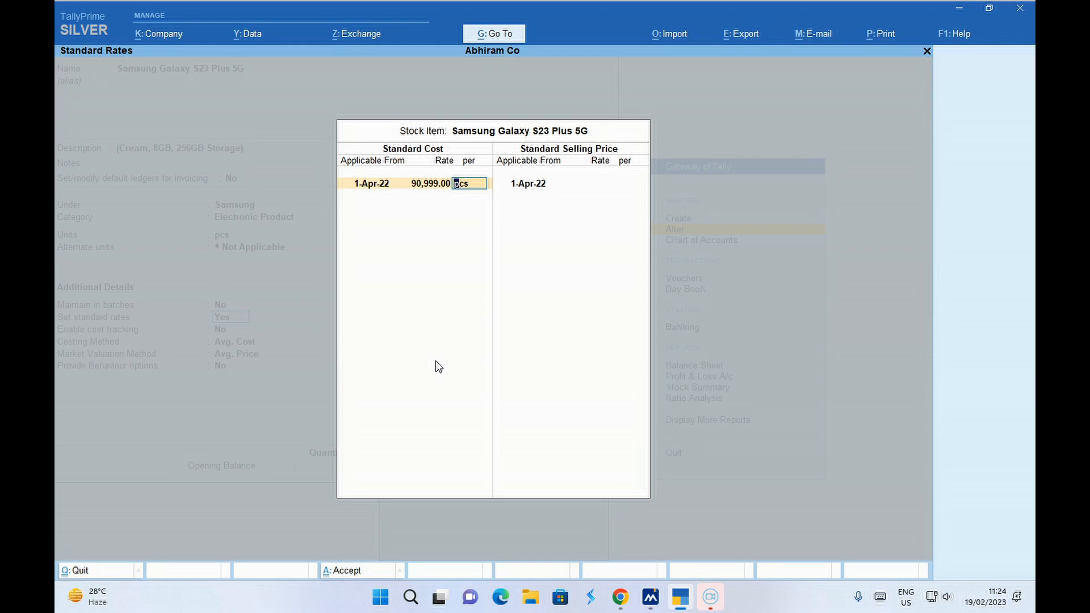
pyautogui.press('Return')
pyautogui.press('Return')
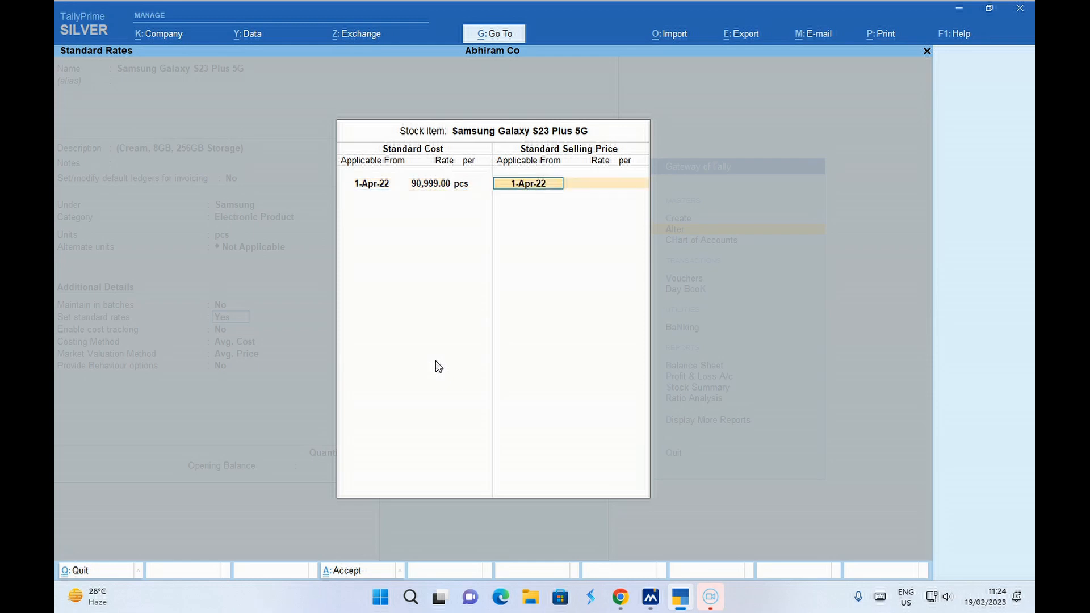
# - Enter the Amazon price of 94,999 per pcs as the standard selling price from 1-Apr-22, rechecking it in Chrome
pyautogui.press('Return')
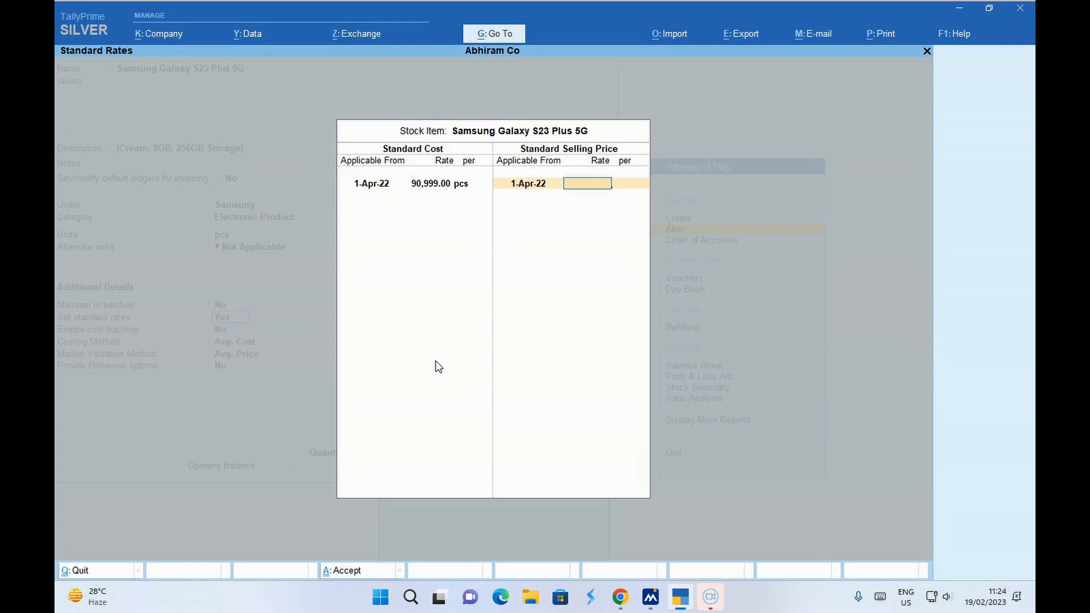
pyautogui.click(685, 608)
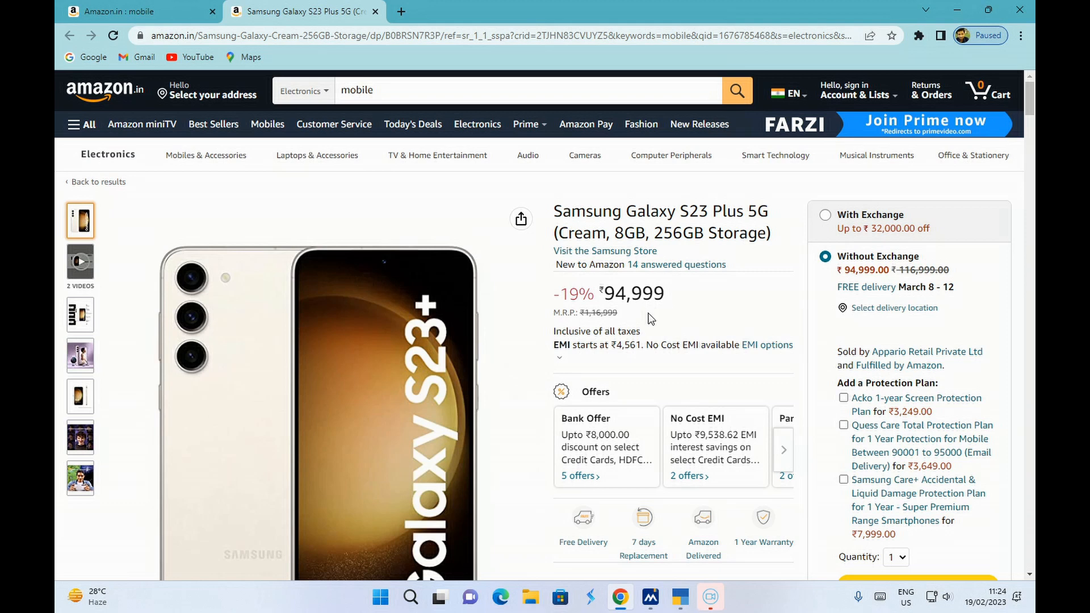
pyautogui.click(680, 597)
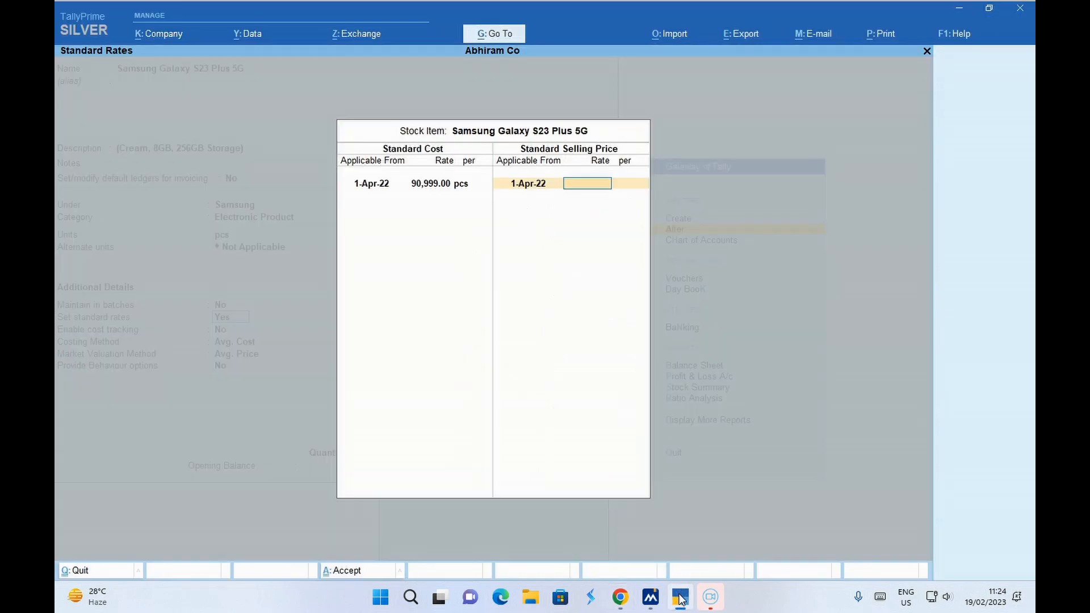
pyautogui.write('94999')
pyautogui.press('Return')
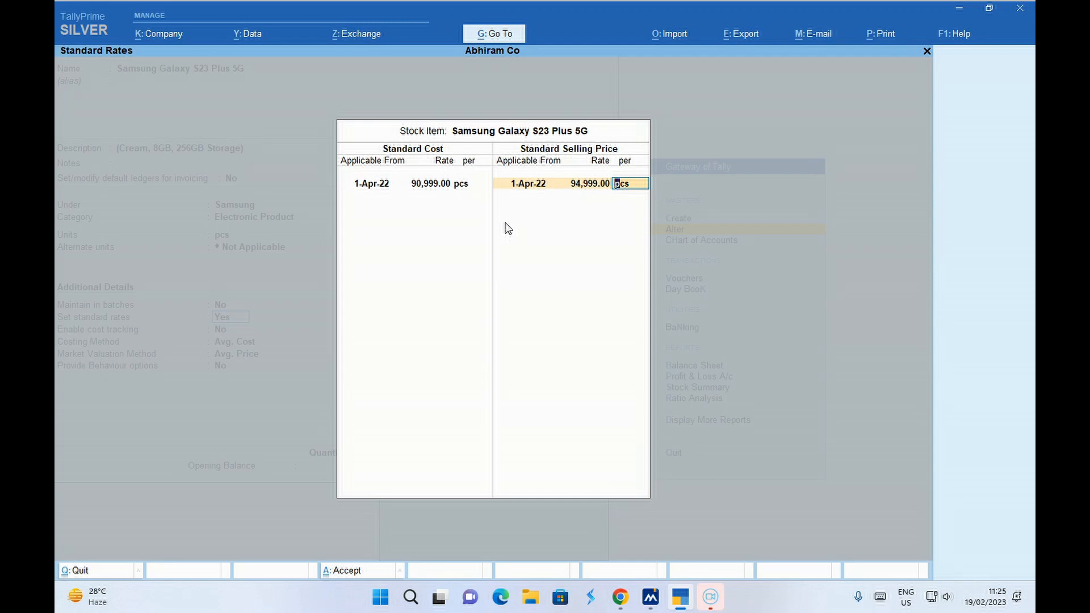
pyautogui.press('Return')
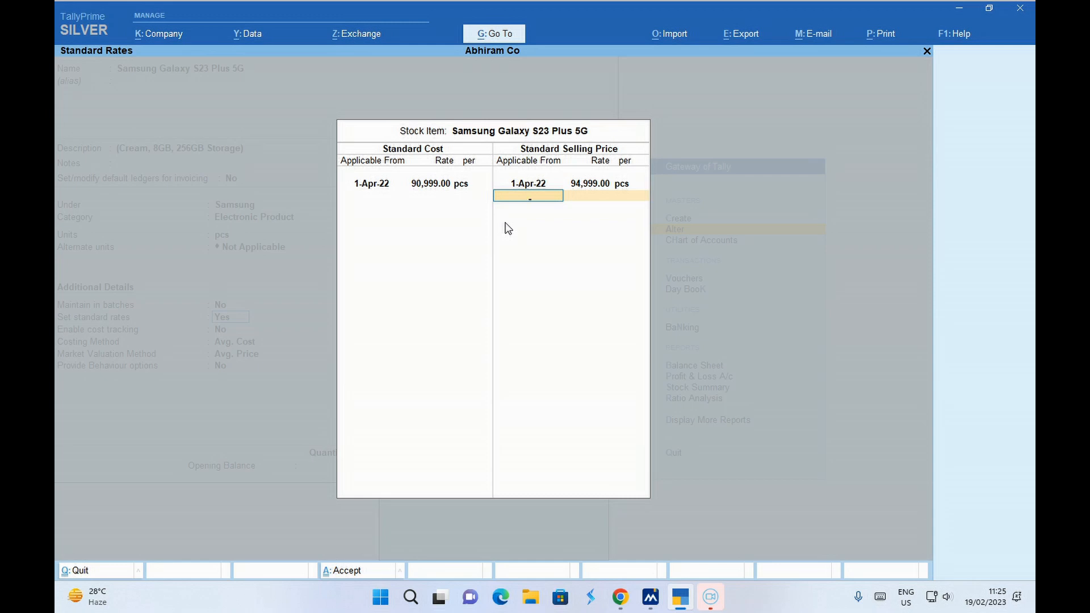
# - Add a second standard cost of 91,999 per pcs applicable from 1-May-22
pyautogui.press('BackSpace')
pyautogui.press('BackSpace')
pyautogui.press('BackSpace')
pyautogui.press('BackSpace')
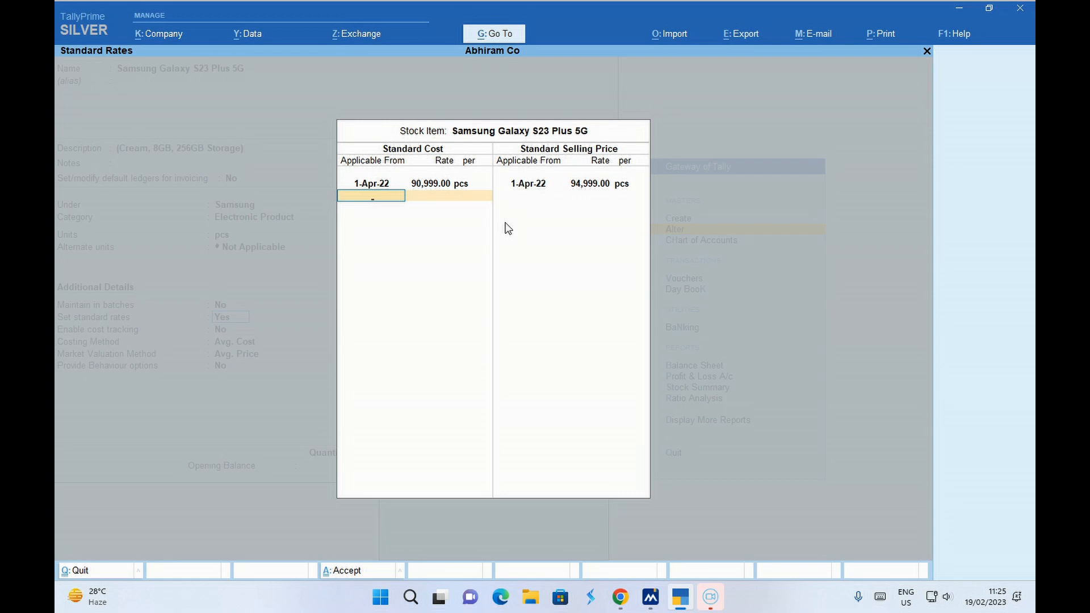
pyautogui.write('1-5-22')
pyautogui.press('Return')
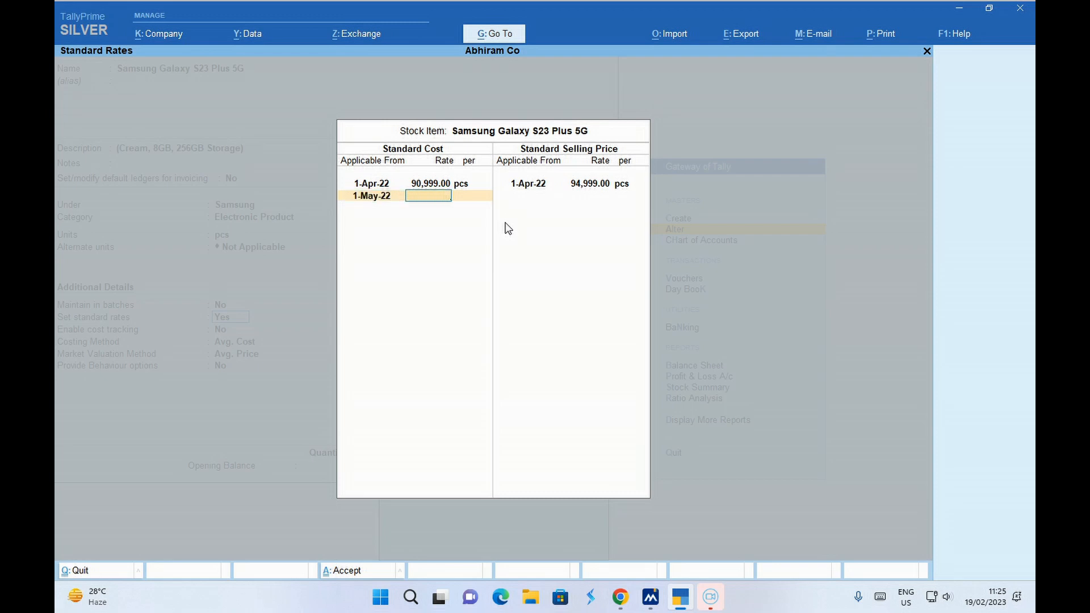
pyautogui.write('91')
pyautogui.write('999')
pyautogui.press('Return')
pyautogui.press('Return')
pyautogui.press('Return')
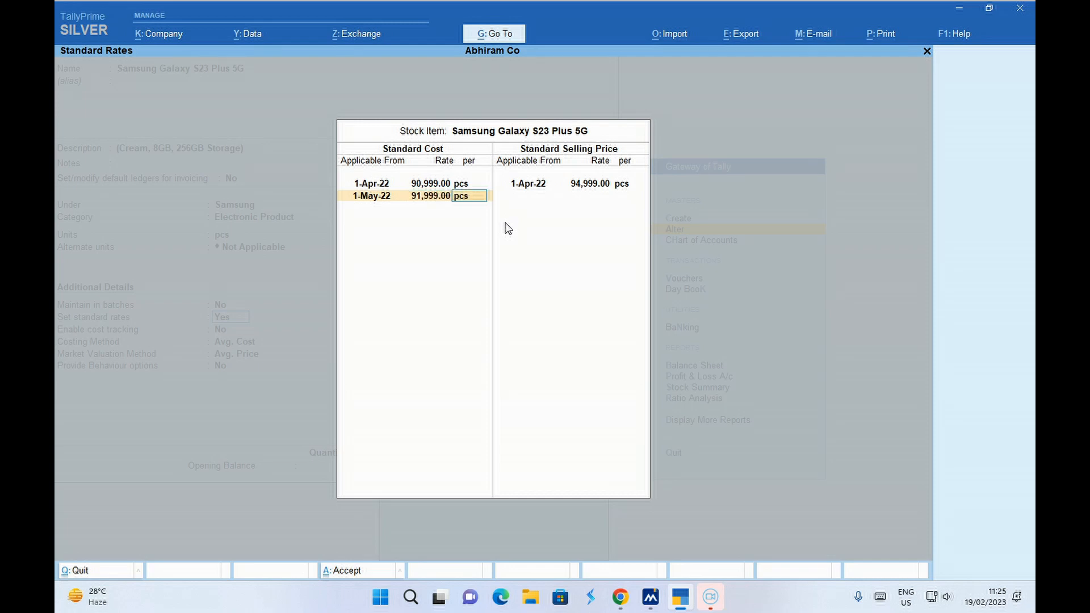
pyautogui.press('Return')
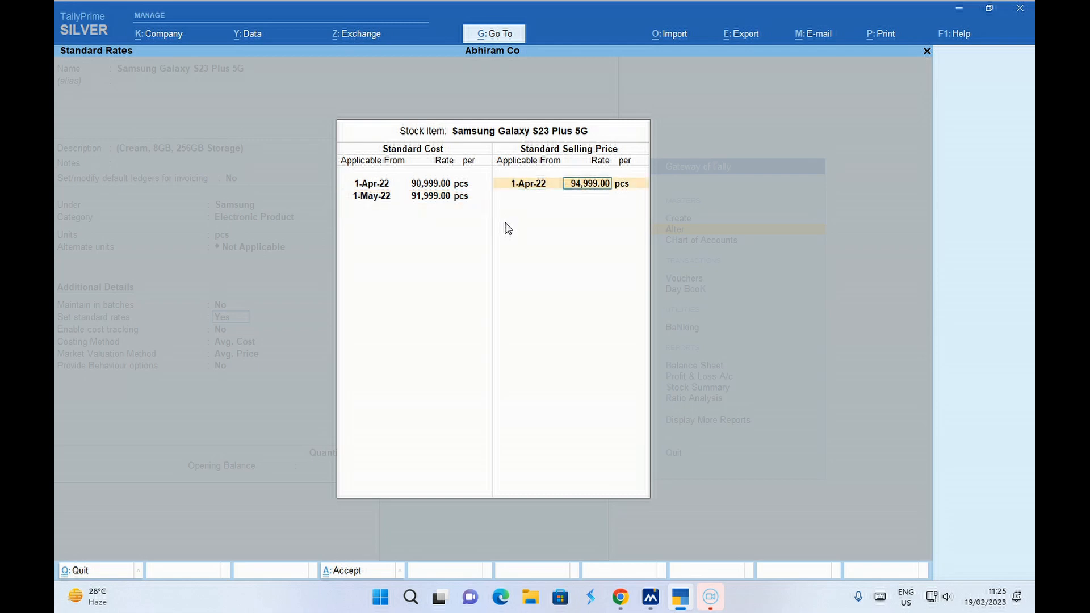
# - Add a second standard selling price of 95,999 per pcs applicable from 1-May-22 and accept the standard rates
pyautogui.press('Return')
pyautogui.press('Return')
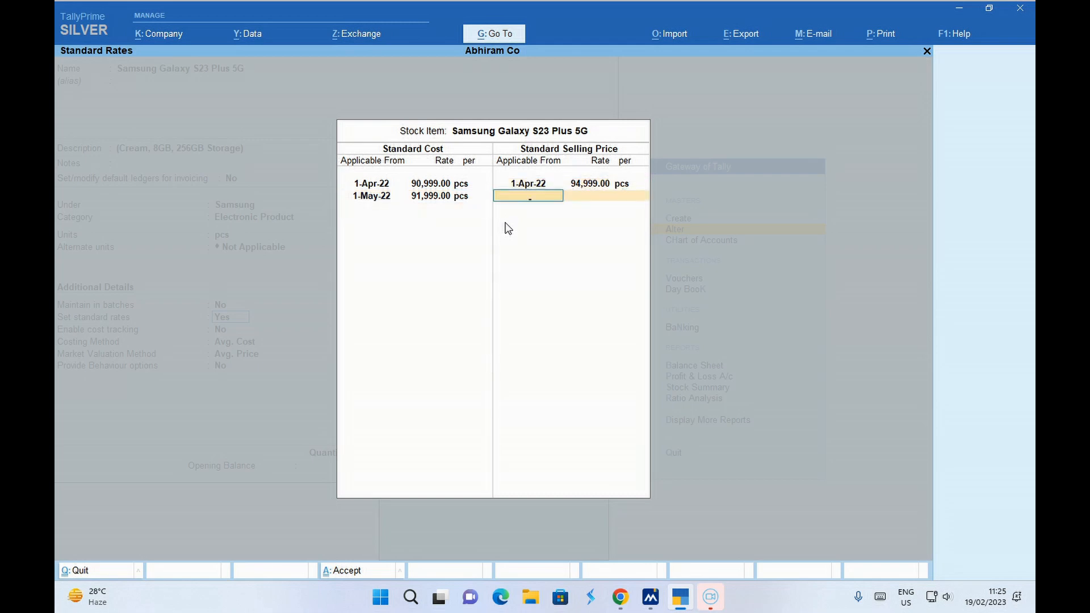
pyautogui.write('may')
pyautogui.press('Return')
pyautogui.write('95')
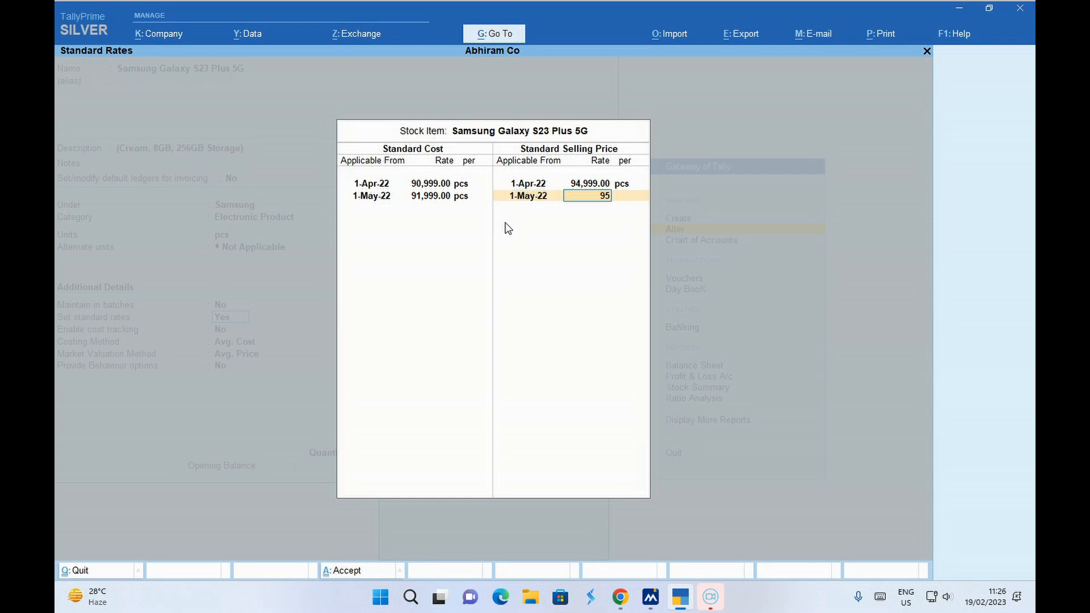
pyautogui.write('999')
pyautogui.press('Return')
pyautogui.press('Return')
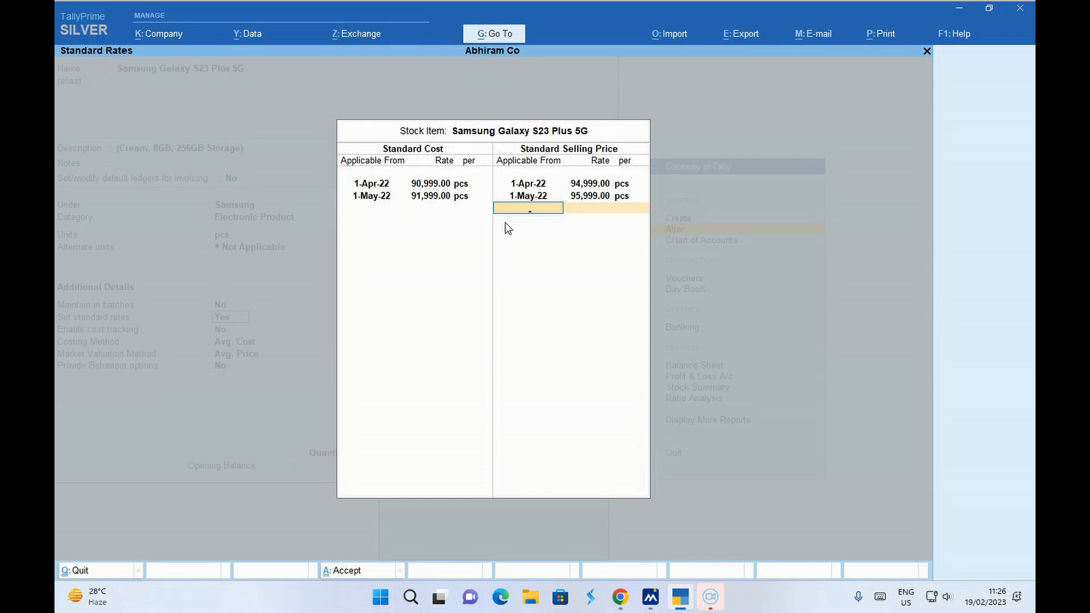
pyautogui.hotkey('ctrl', 'a')
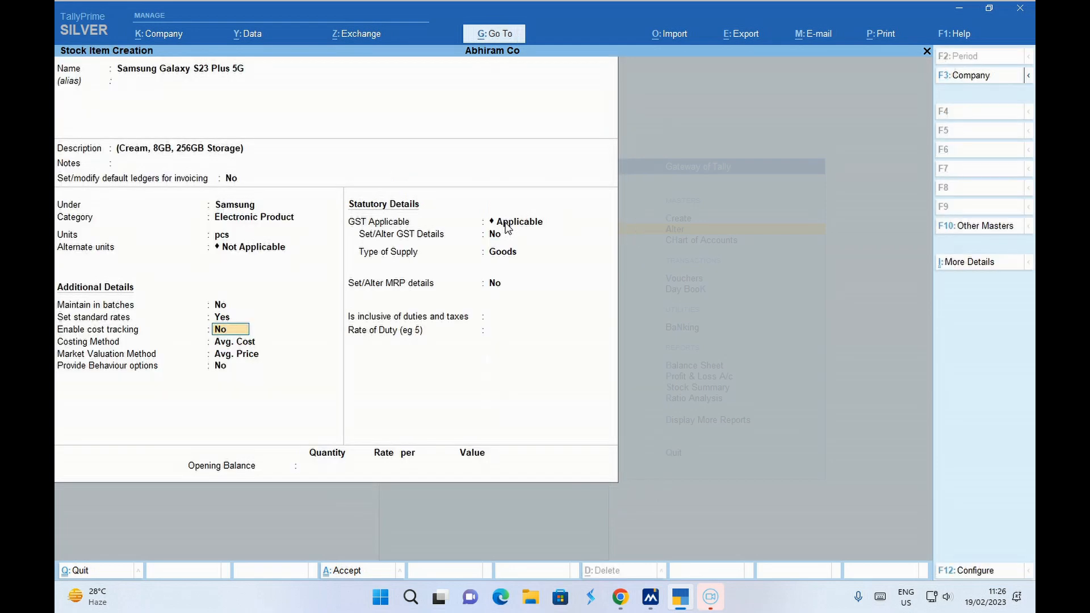
# - Leave cost tracking at No, look through the costing methods and choose Avg. Cost for the stock item
pyautogui.press('Return')
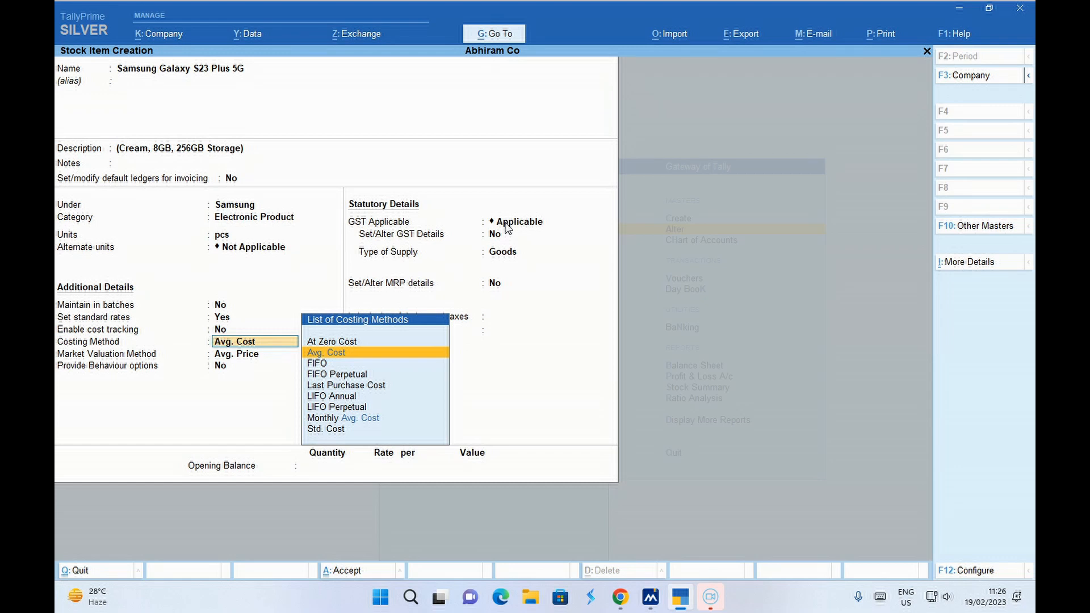
pyautogui.press('Down')
pyautogui.press('Down')
pyautogui.press('Down')
pyautogui.press('Down')
pyautogui.press('Down')
pyautogui.press('Down')
pyautogui.press('Down')
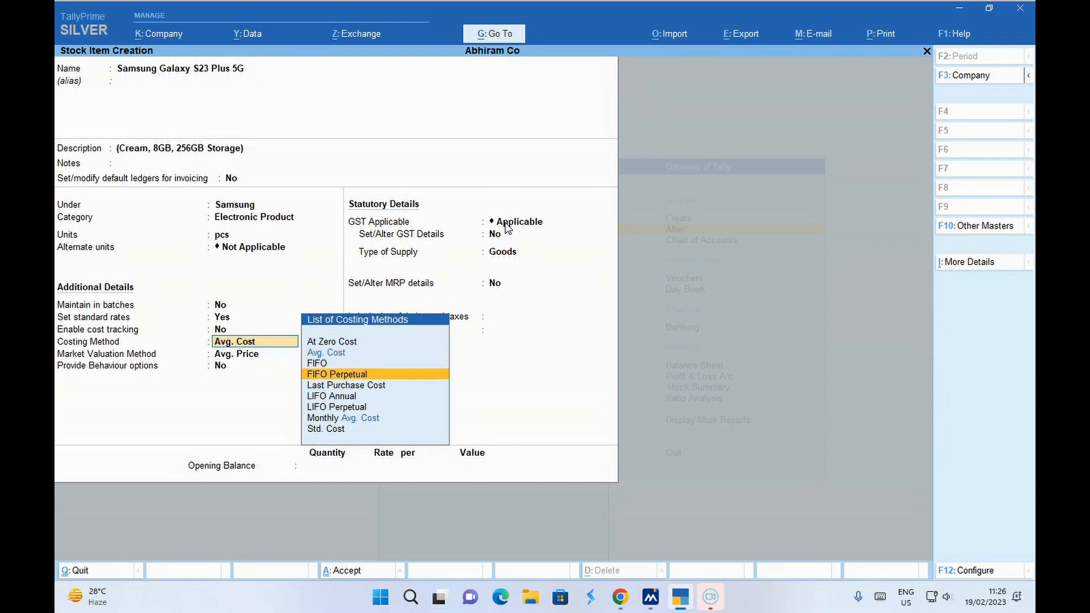
pyautogui.press('Up')
pyautogui.press('Up')
pyautogui.press('Up')
pyautogui.press('Up')
pyautogui.press('Up')
pyautogui.press('Up')
pyautogui.press('Up')
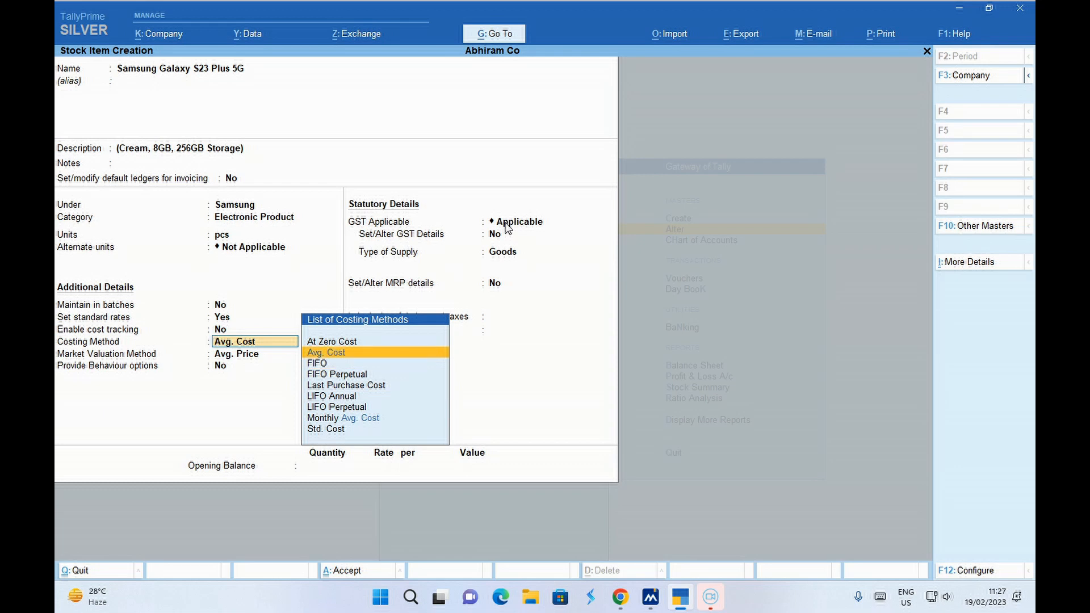
pyautogui.press('Return')
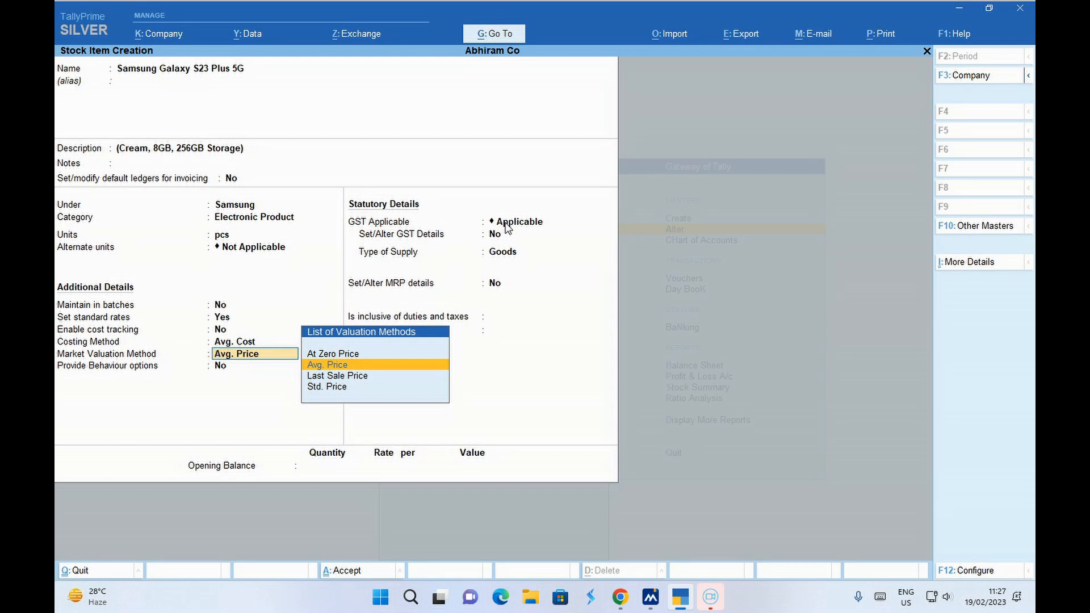
# - Look through the market valuation methods and choose Avg. Price
pyautogui.press('Up')
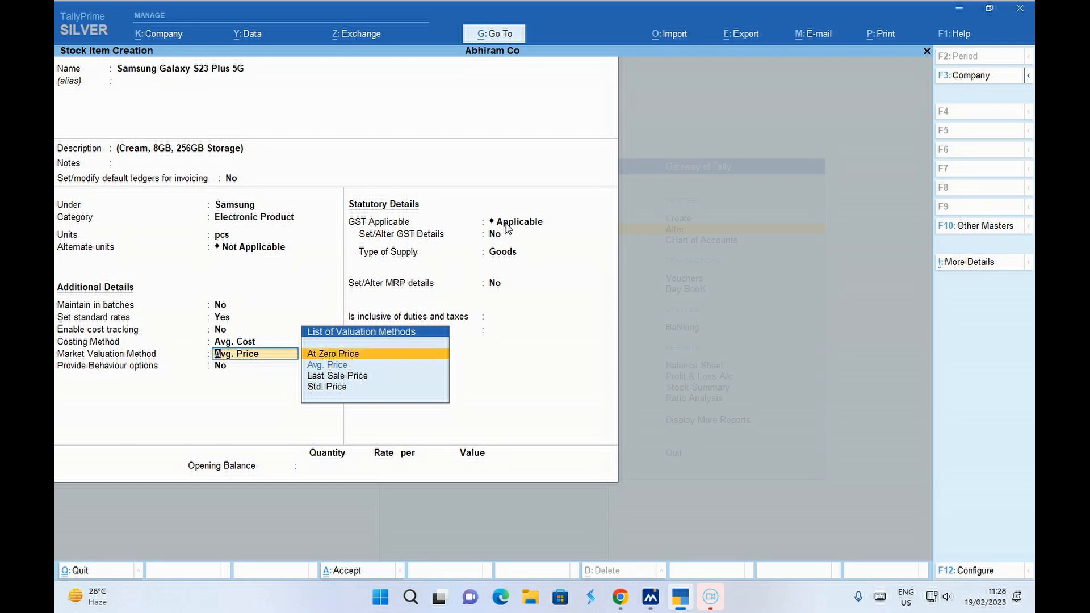
pyautogui.press('Down')
pyautogui.press('Down')
pyautogui.press('Down')
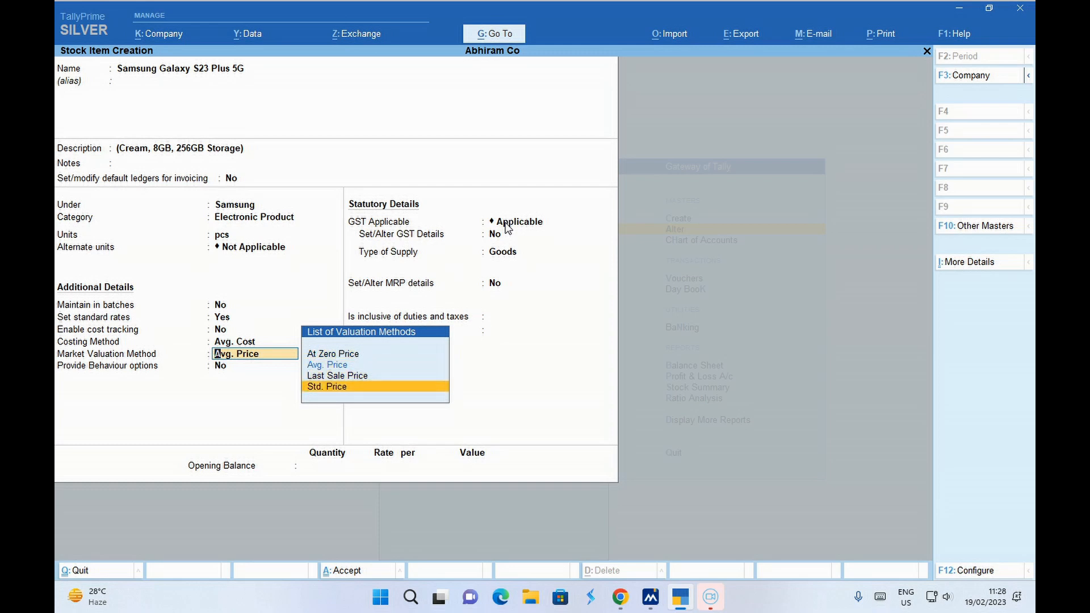
pyautogui.press('Up')
pyautogui.press('Up')
pyautogui.press('Up')
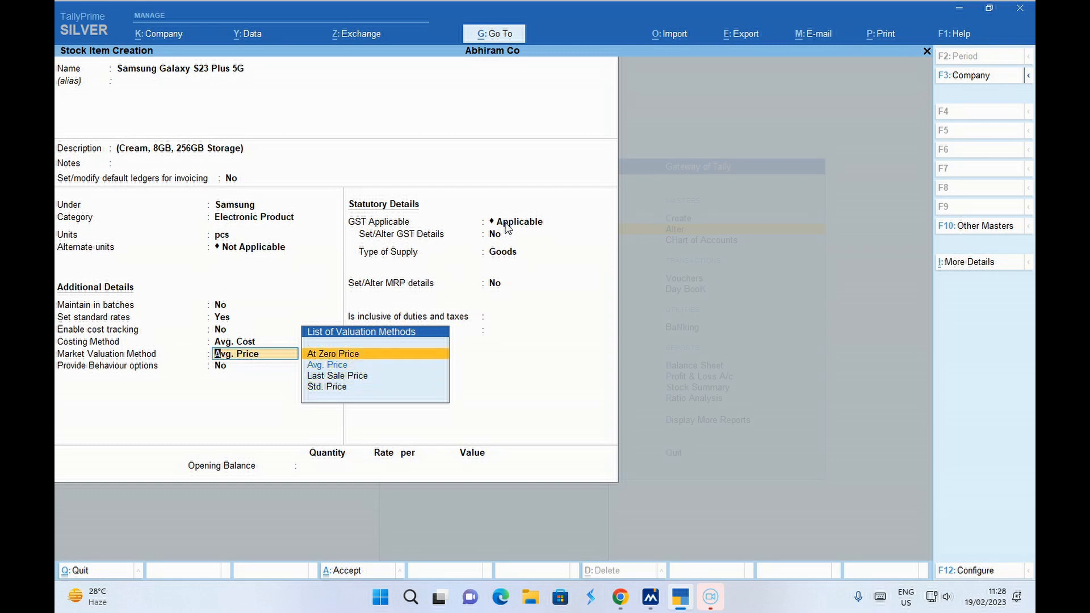
pyautogui.press('Down')
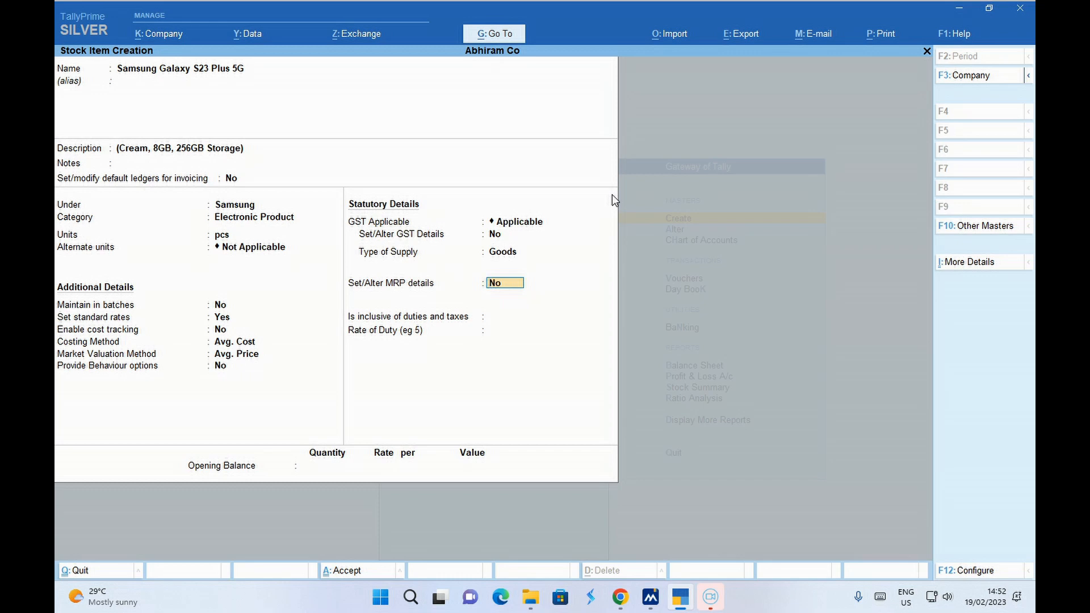
# - Check the Provide MRP Details option in the stock item configuration and accept the configuration
pyautogui.press('F12')
pyautogui.press('Down')
pyautogui.press('Down')
pyautogui.press('Down')
pyautogui.press('Down')
pyautogui.press('Down')
pyautogui.press('Down')
pyautogui.press('Down')
pyautogui.press('Down')
pyautogui.press('Down')
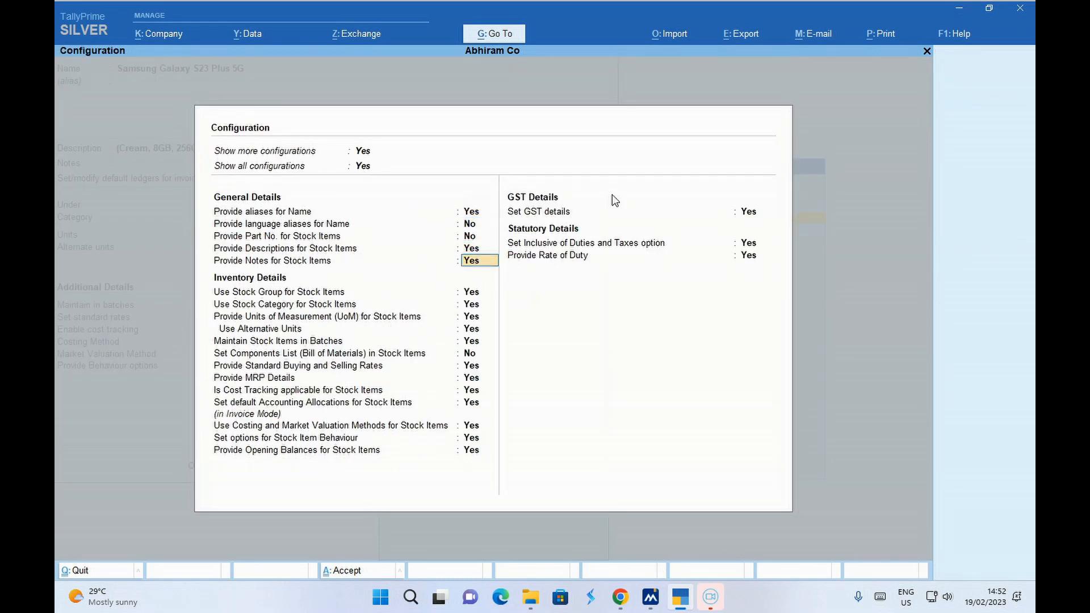
pyautogui.press('Down')
pyautogui.press('Down')
pyautogui.press('Down')
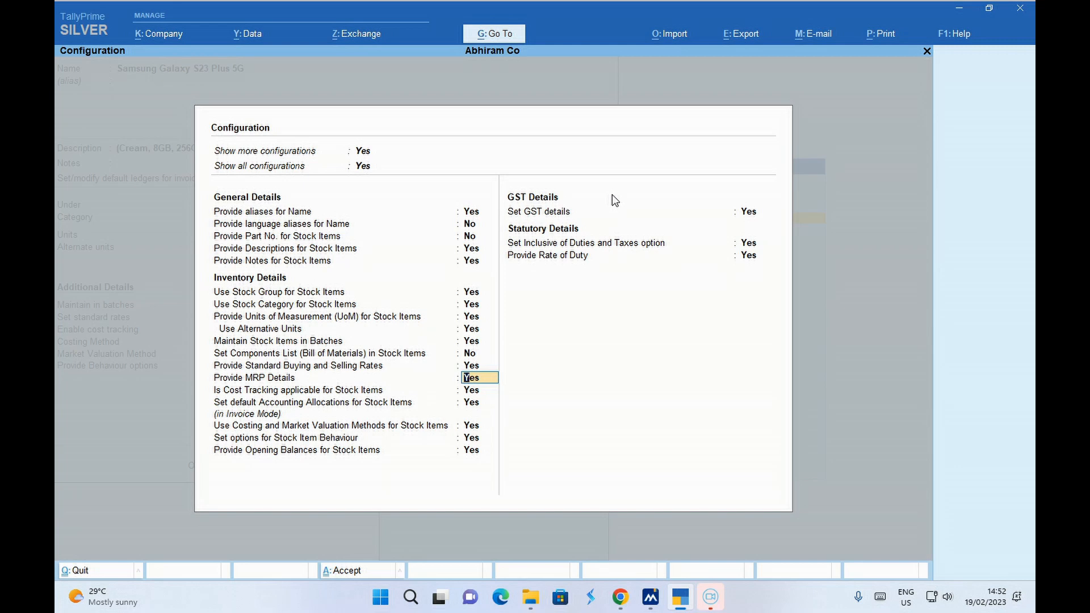
pyautogui.hotkey('ctrl', 'a')
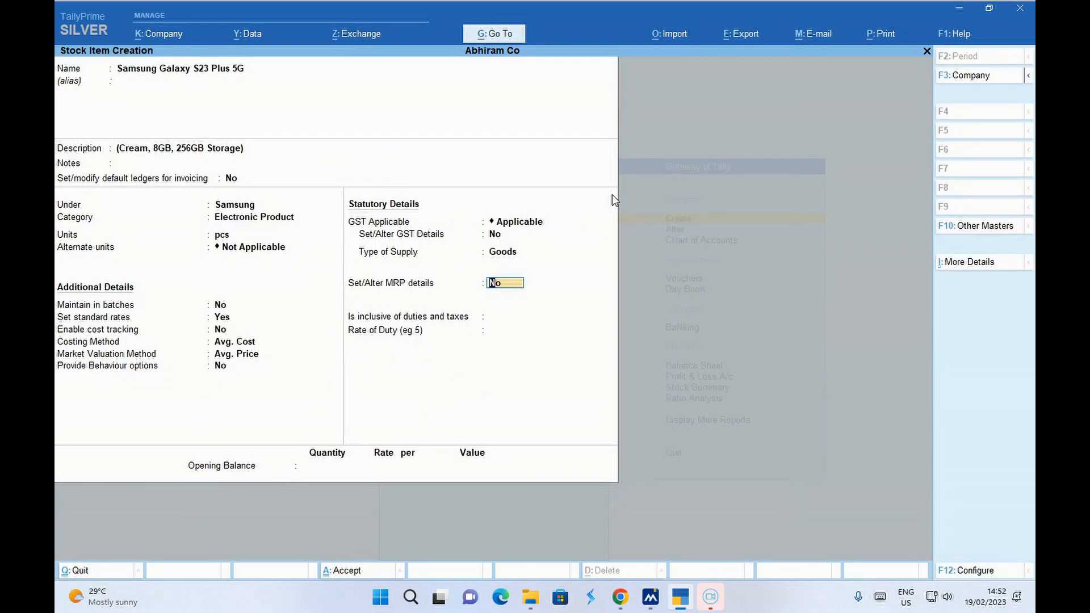
# - Turn on Set/Alter MRP details for the item and allow state-wise MRP in its configuration
pyautogui.write('y')
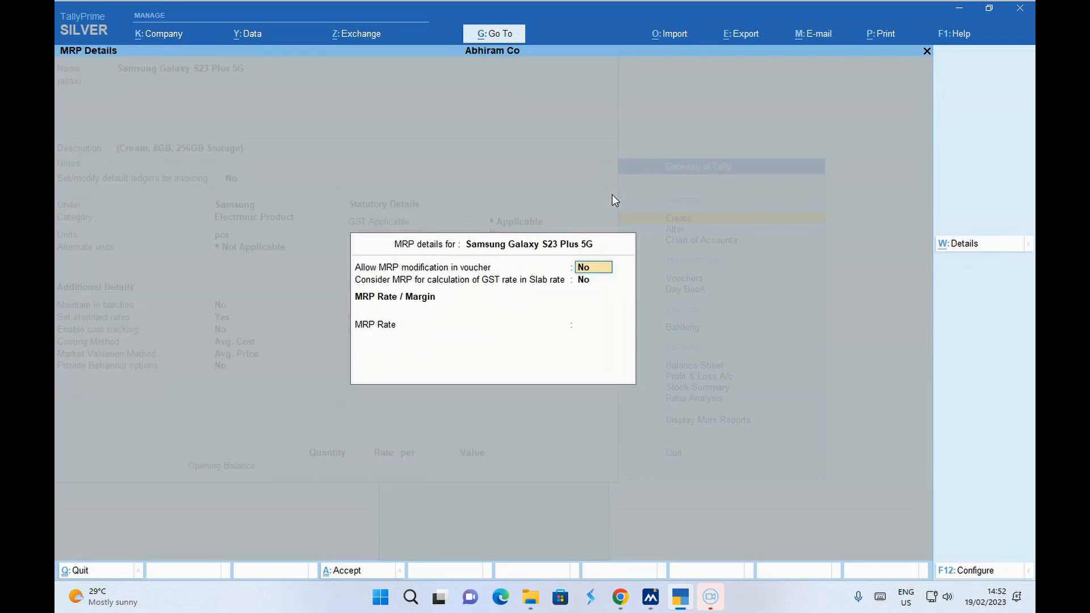
pyautogui.press('F12')
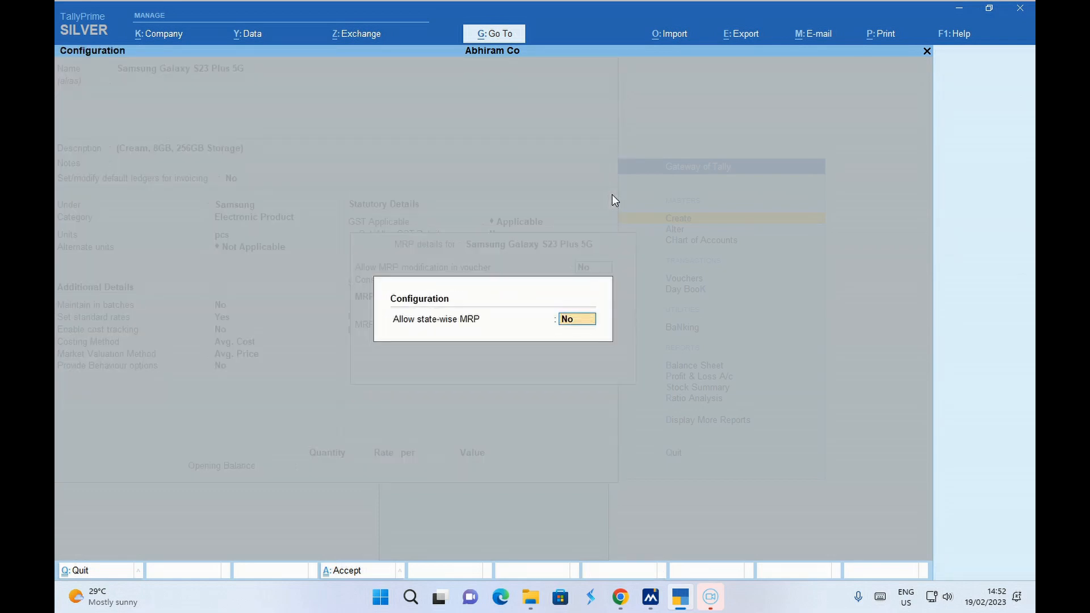
pyautogui.press('Return')
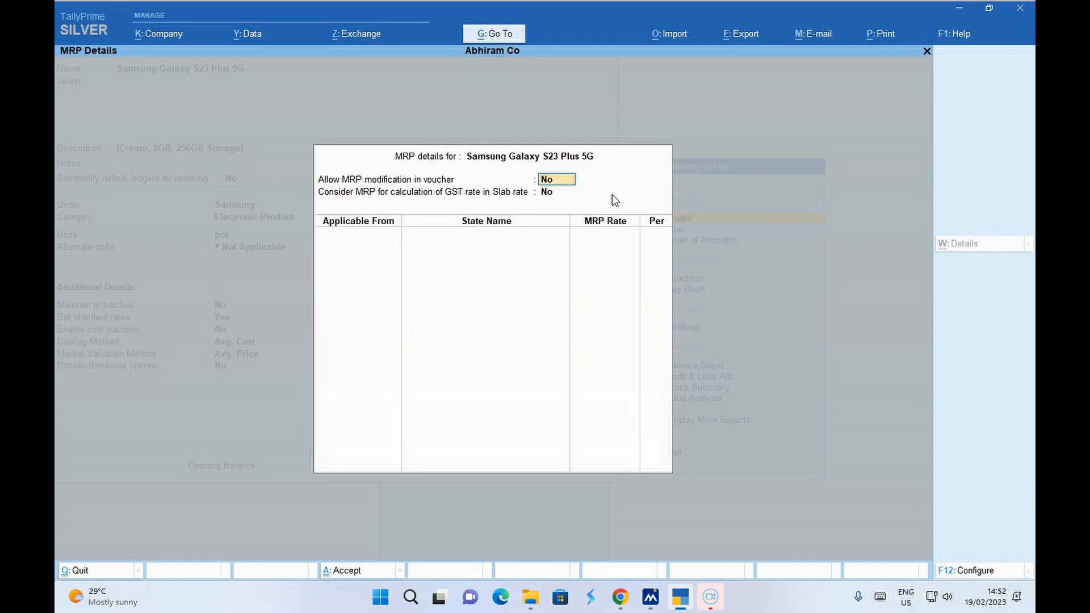
# - Allow MRP modification in vouchers and consider MRP for calculating the GST slab rate
pyautogui.write('y')
pyautogui.press('Return')
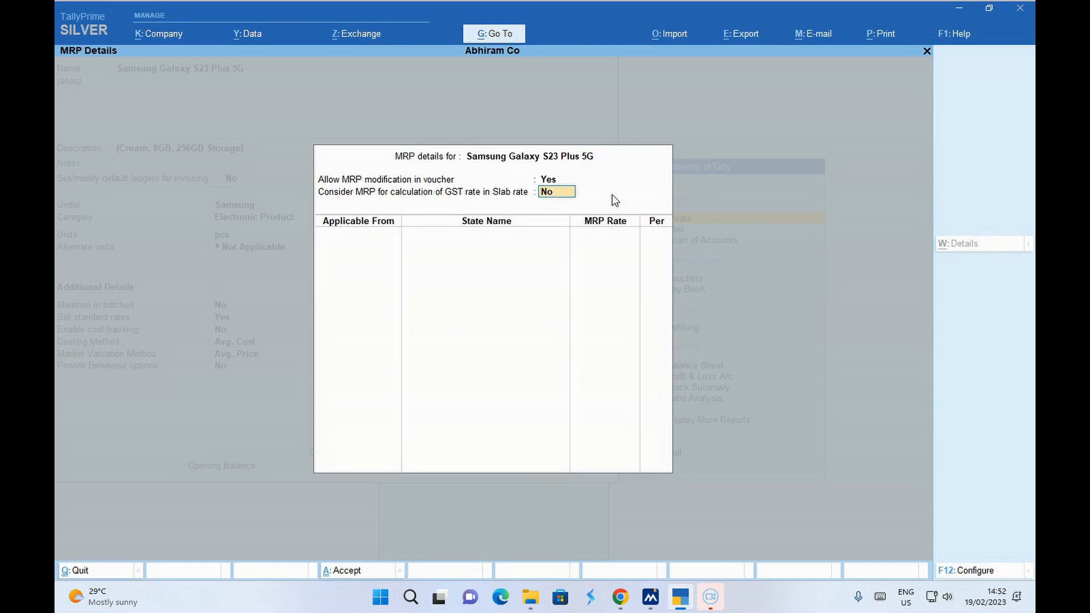
pyautogui.write('y')
pyautogui.press('Return')
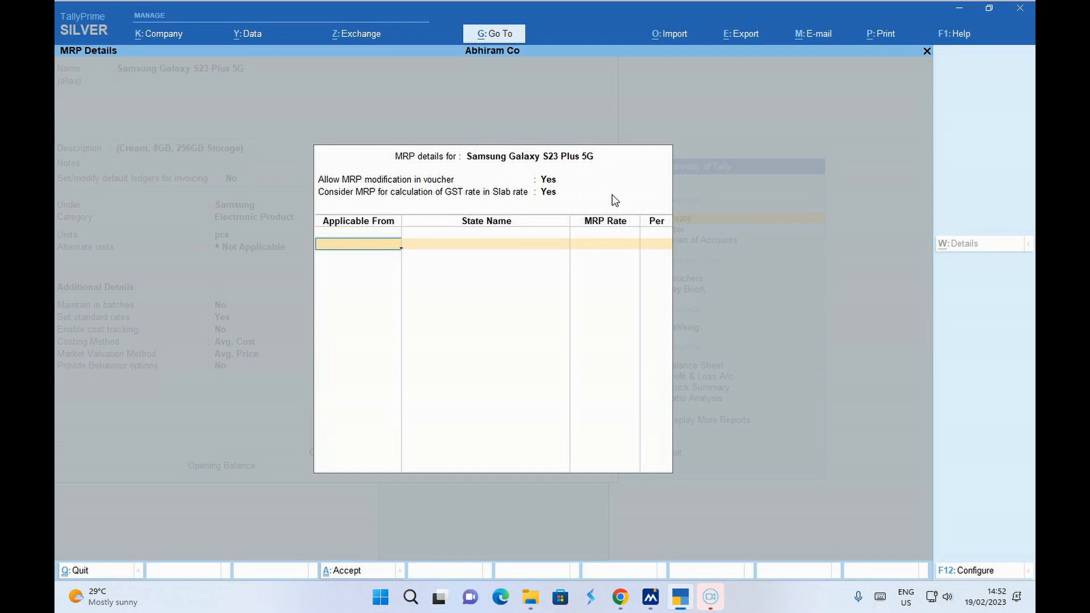
# - Enter an MRP of 1,00,000 per pcs for West Bengal applicable from 1-4-2022 and complete the MRP details
pyautogui.write('a')
pyautogui.press('Return')
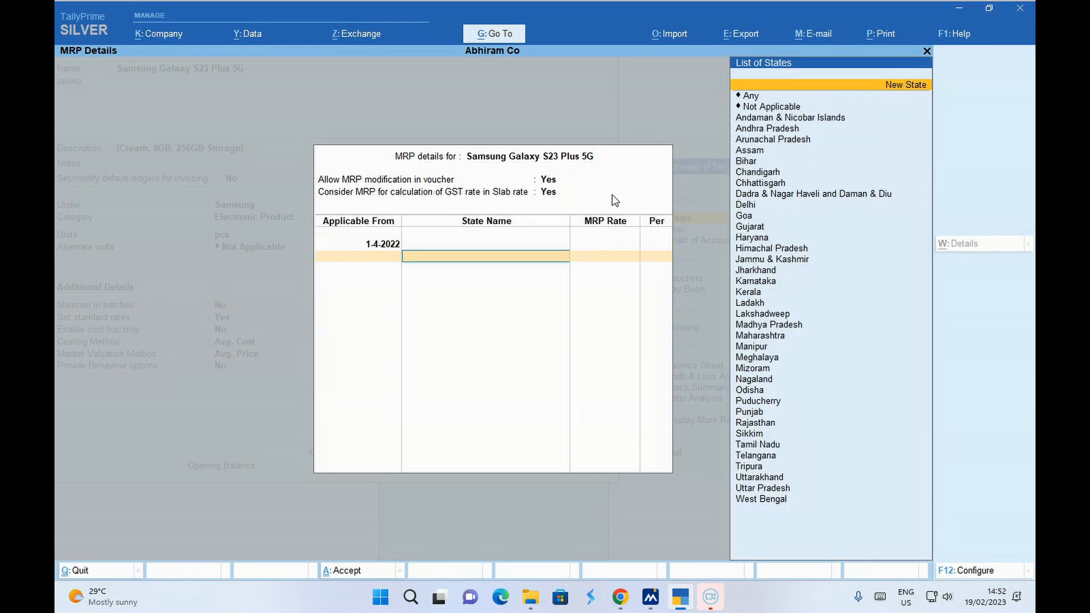
pyautogui.write('W')
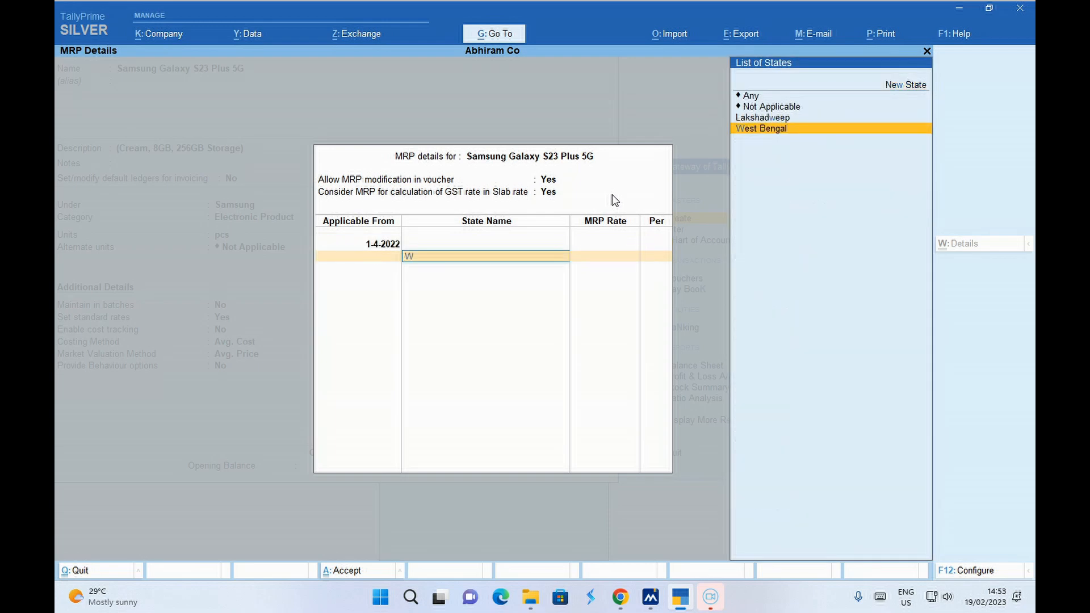
pyautogui.press('Return')
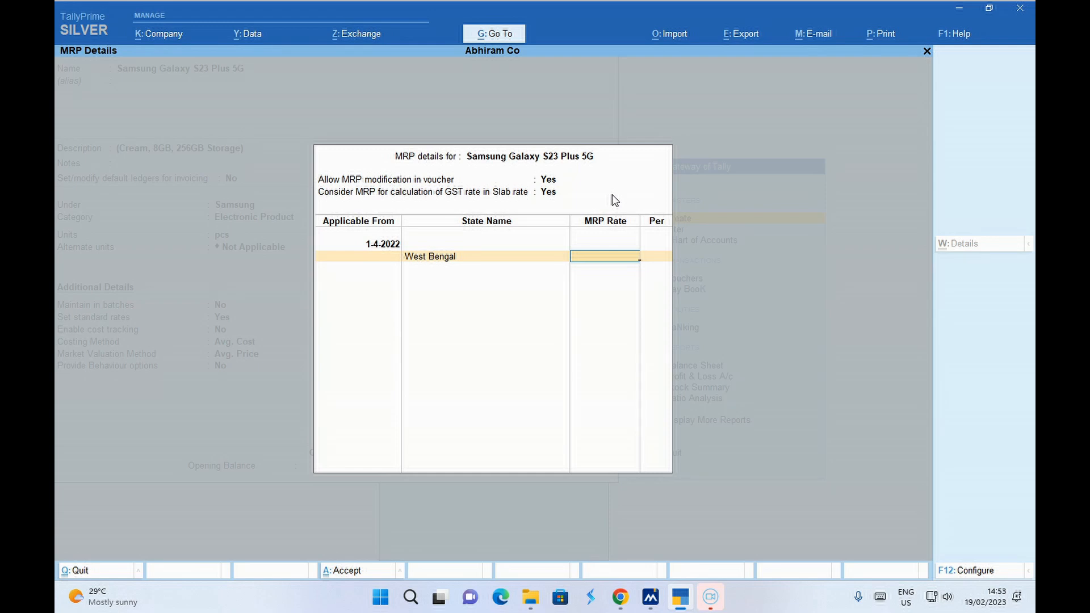
pyautogui.write('100000')
pyautogui.press('Return')
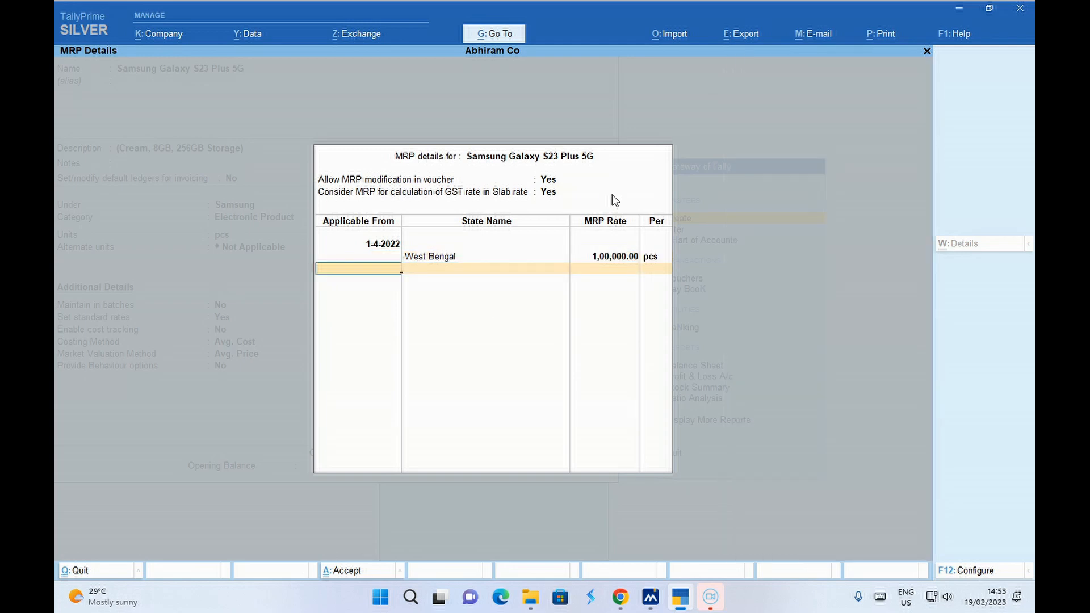
pyautogui.press('Return')
pyautogui.press('Return')
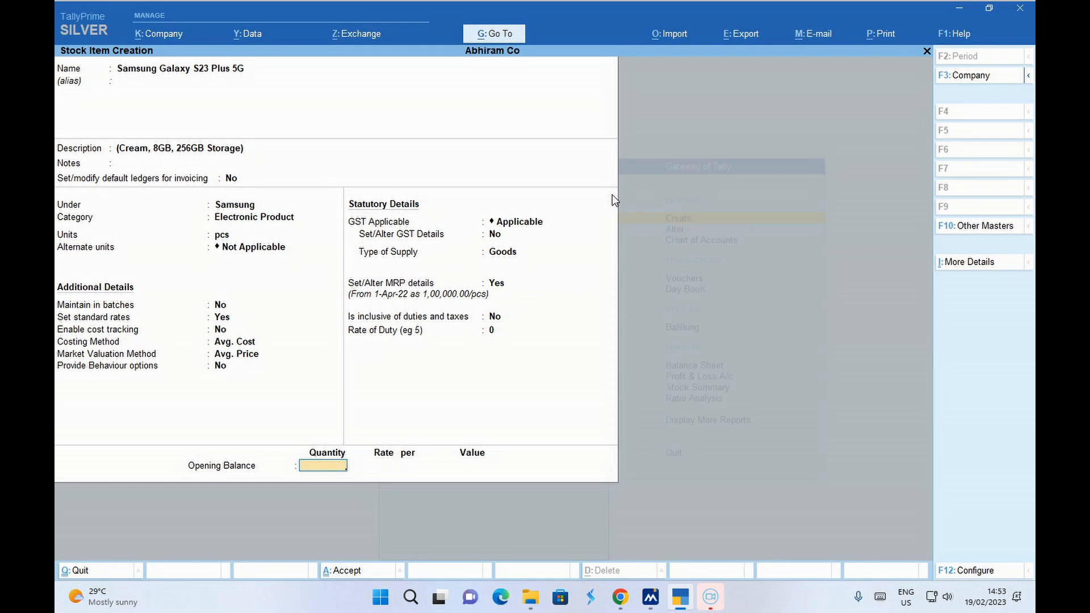
# - Enter an opening balance quantity of 10 pcs and allocate it all to the Park Street godown
pyautogui.write('0')
pyautogui.press('Return')
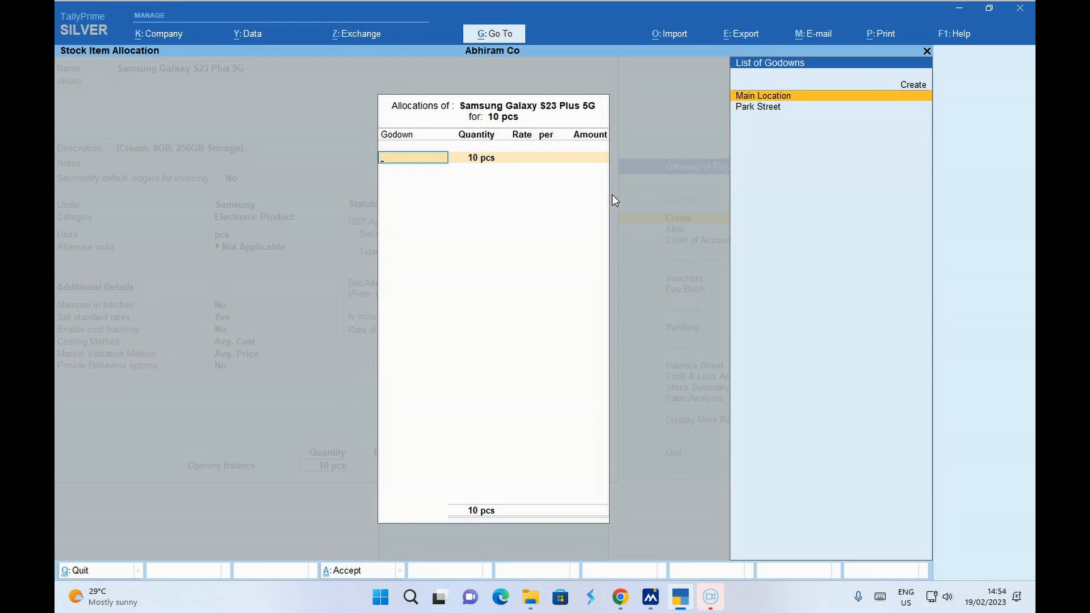
pyautogui.press('Down')
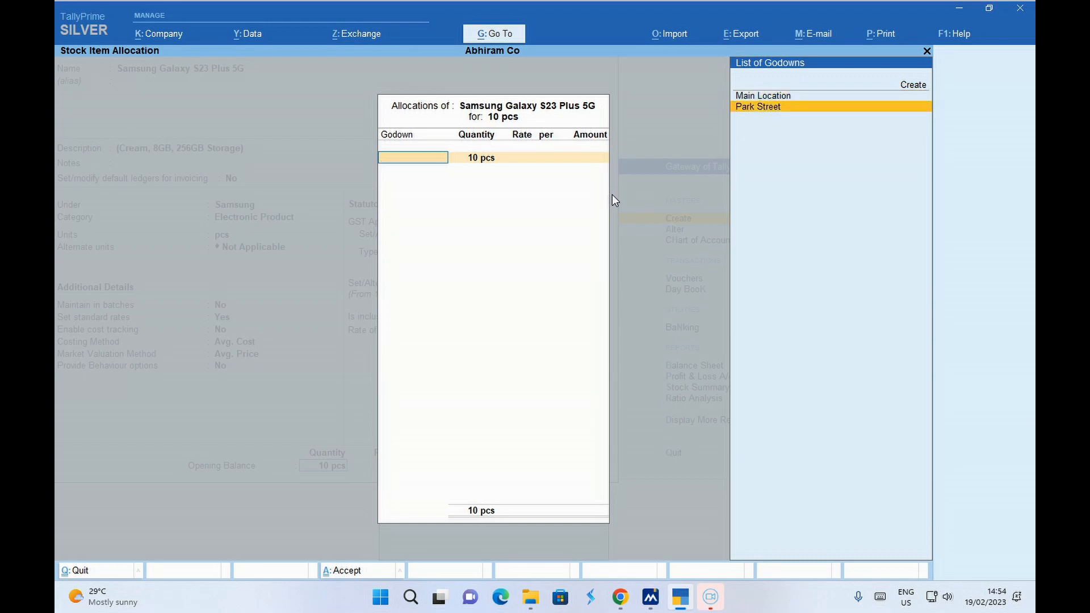
pyautogui.press('Return')
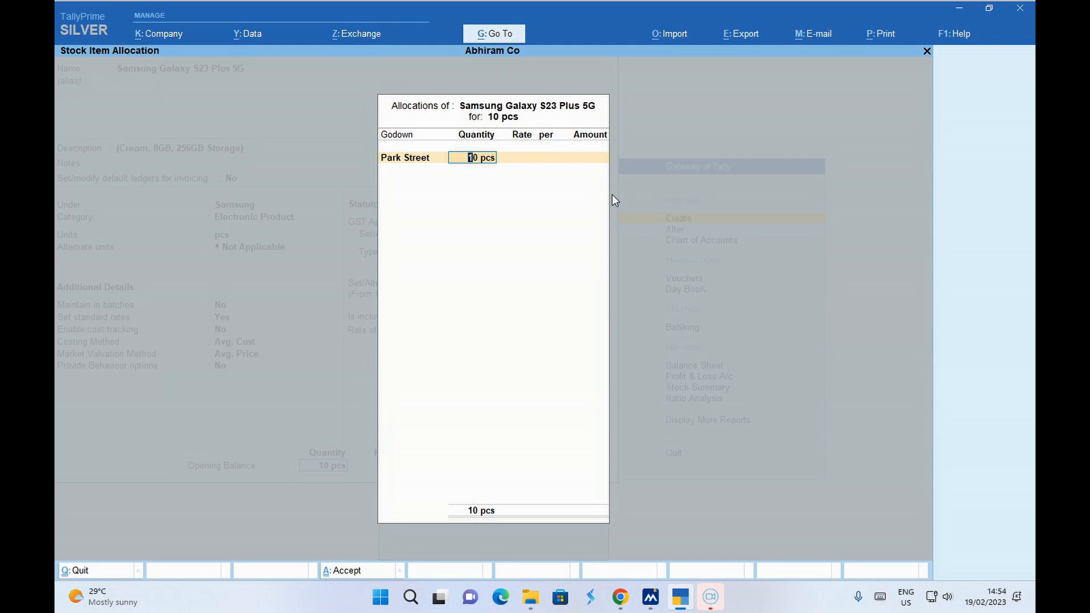
pyautogui.press('Return')
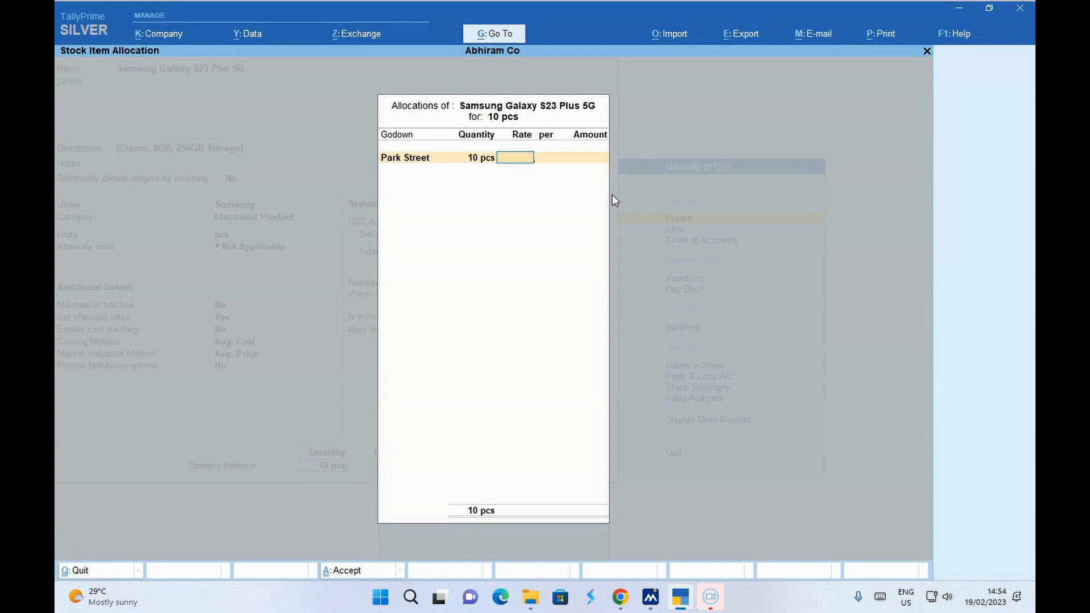
# - Set the rate of the Park Street allocation to 90,999 per pcs and accept it
pyautogui.write('90')
pyautogui.write('999')
pyautogui.press('Return')
pyautogui.press('Return')
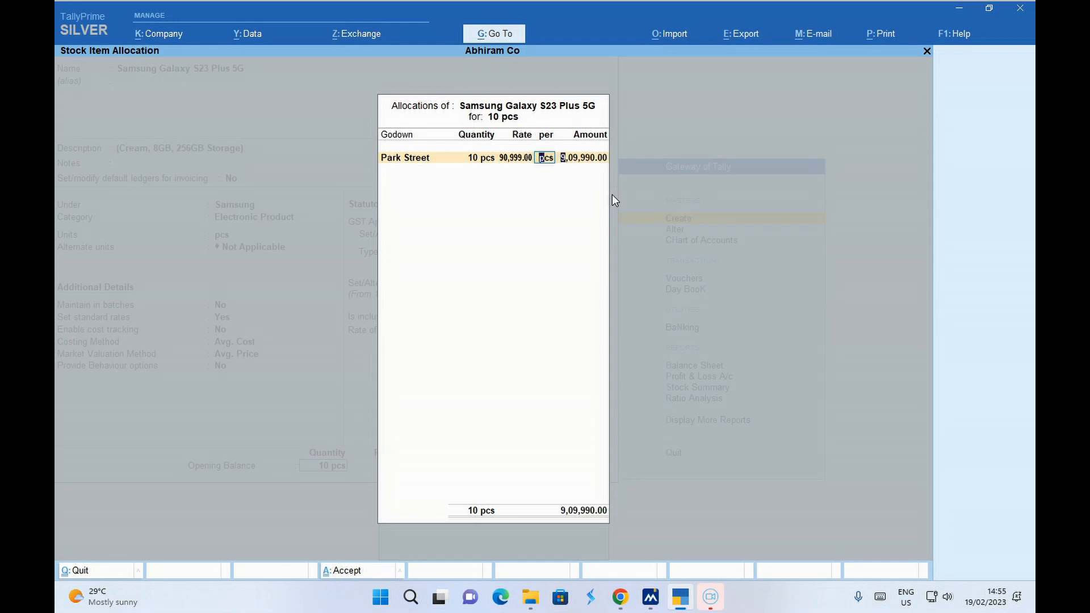
pyautogui.press('Return')
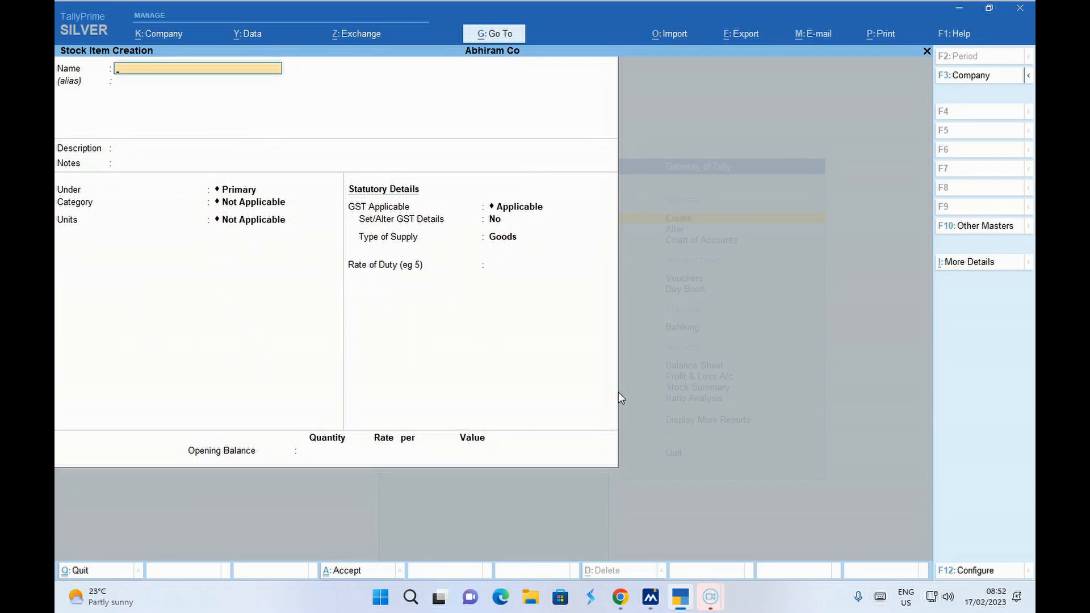
# - Copy the name Redmi A1 from its Amazon page in Chrome and enter it as the new stock item's name in TallyPrime
pyautogui.click(620, 597)
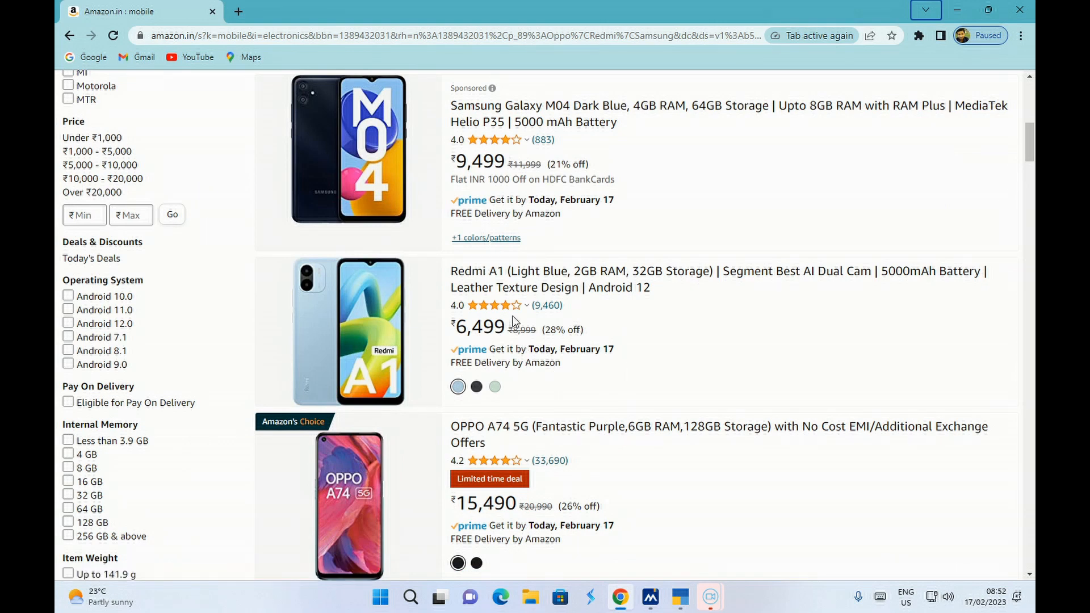
pyautogui.click(483, 276)
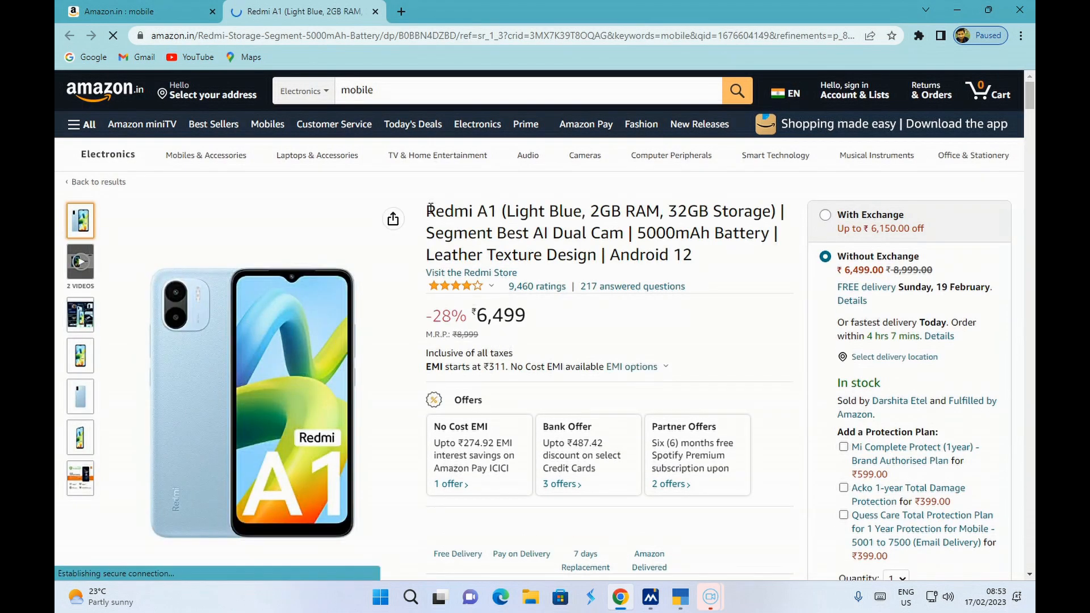
pyautogui.moveTo(429, 210); pyautogui.dragTo(497, 214)
pyautogui.hotkey('ctrl', 'c')
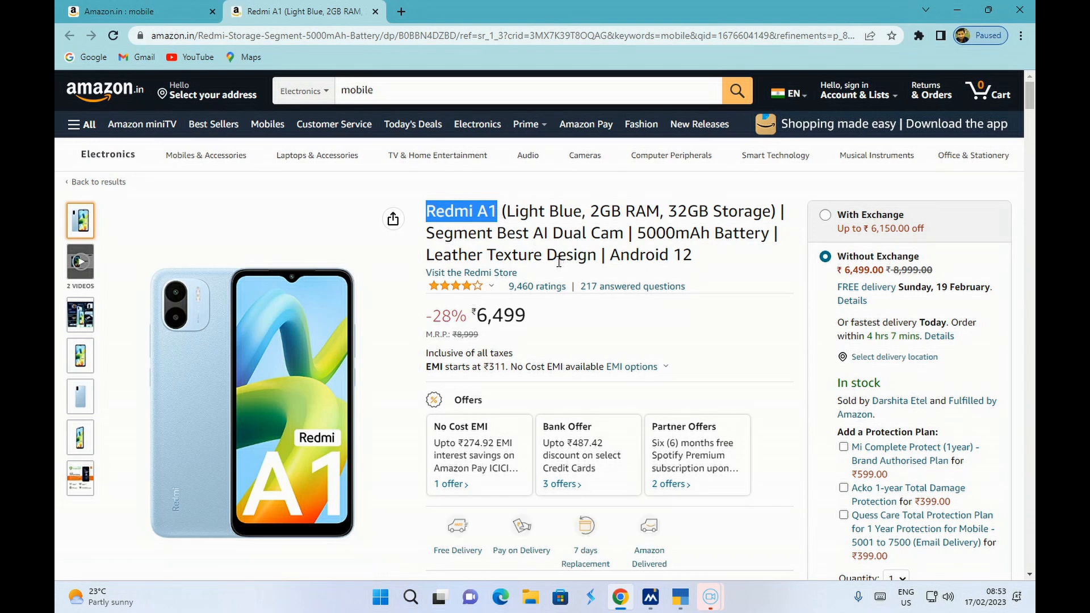
pyautogui.click(680, 597)
pyautogui.hotkey('ctrl', 'v')
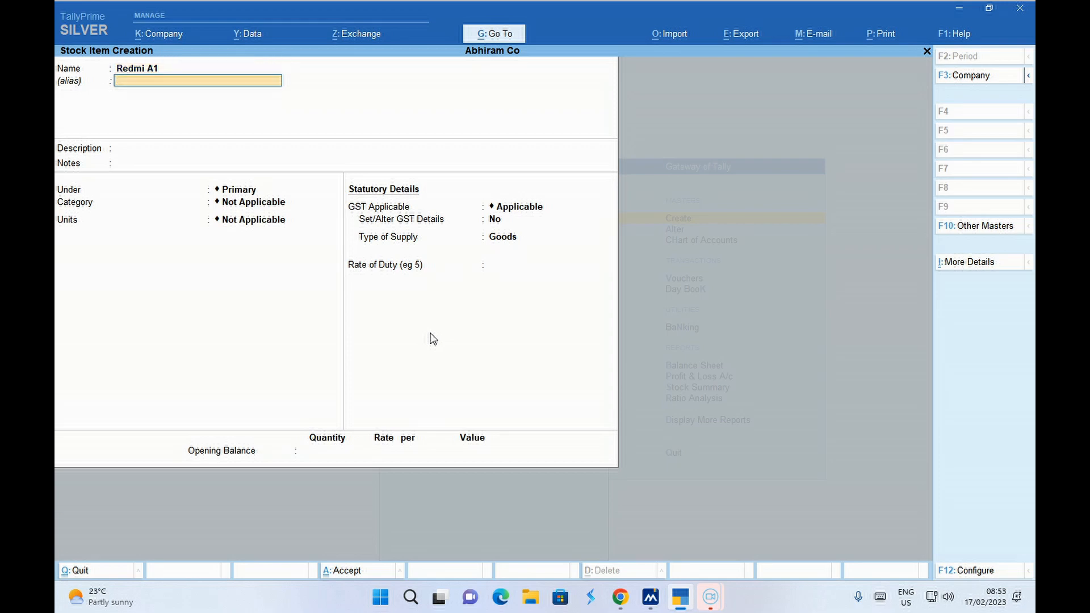
pyautogui.press('Return')
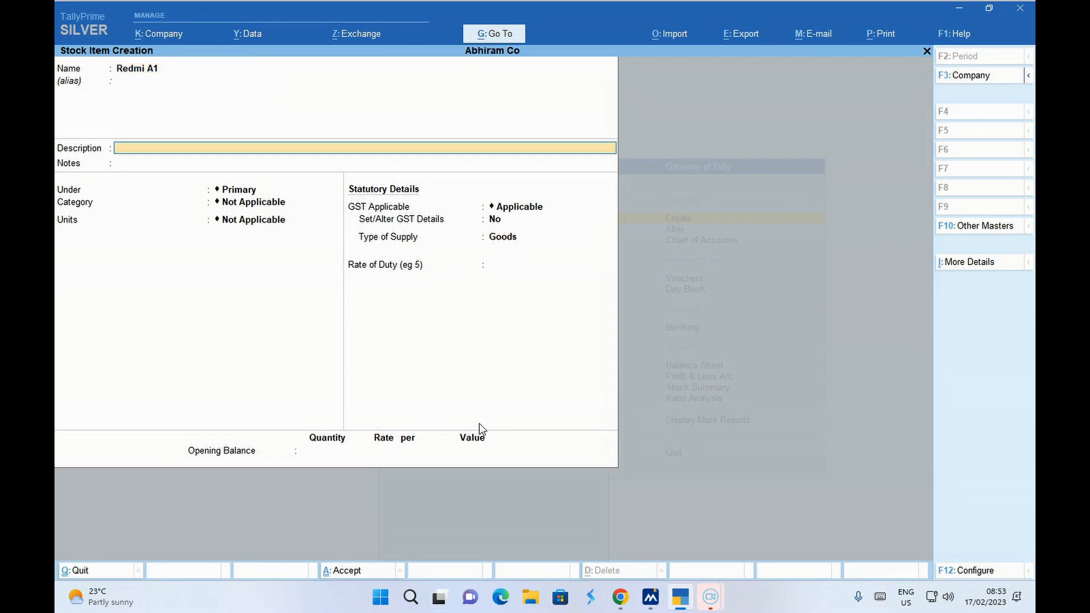
# - Copy the specification text after the name Redmi A1 on its Amazon page in Chrome and enter it as the item's description in TallyPrime
pyautogui.moveTo(652, 603)
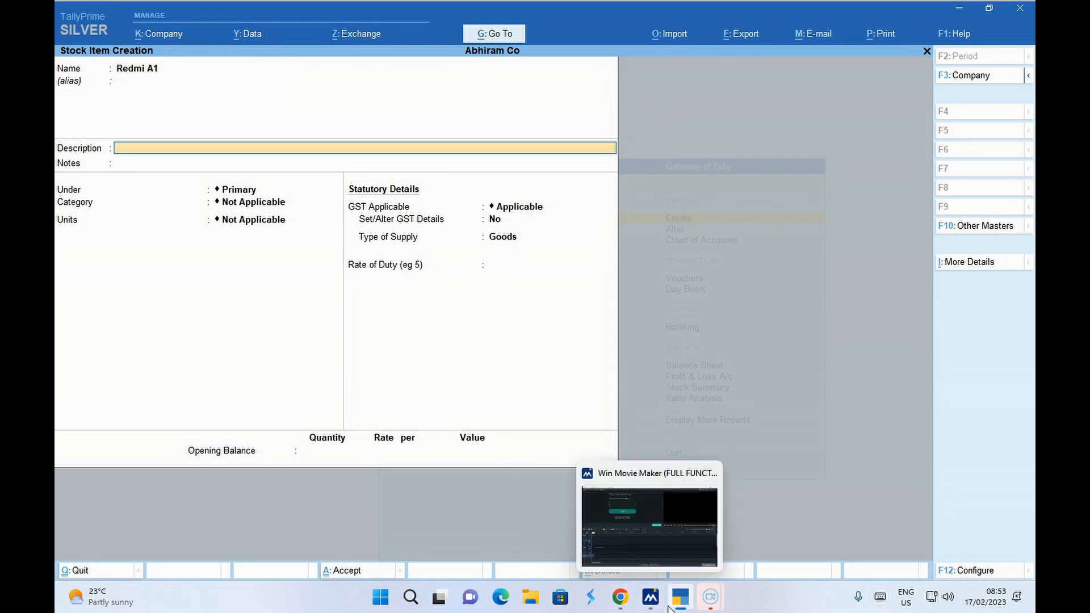
pyautogui.click(622, 601)
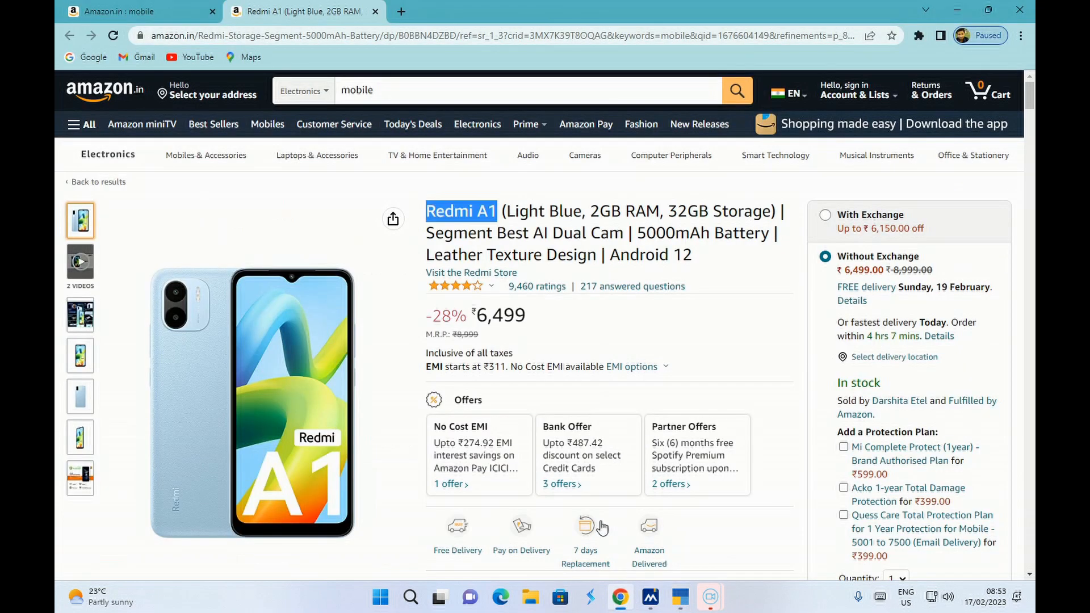
pyautogui.click(503, 211)
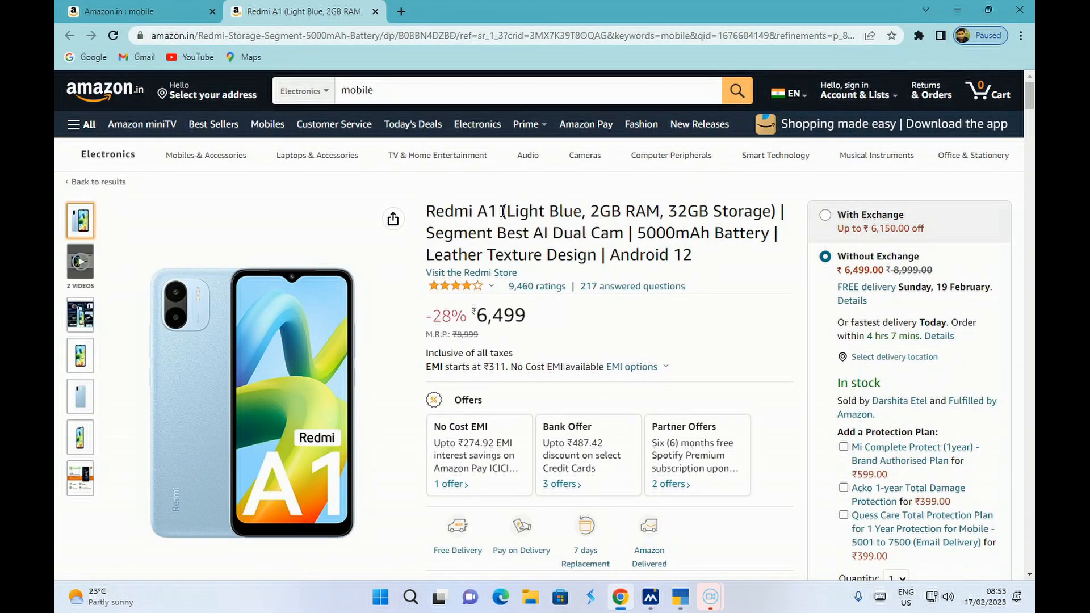
pyautogui.moveTo(503, 211); pyautogui.dragTo(697, 257)
pyautogui.hotkey('ctrl', 'c')
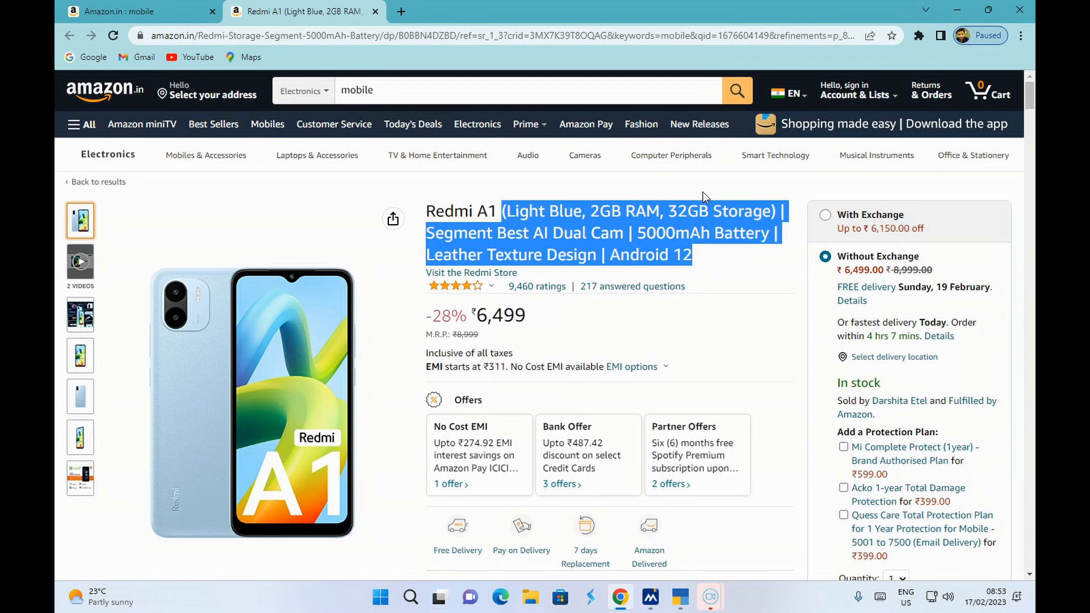
pyautogui.click(683, 599)
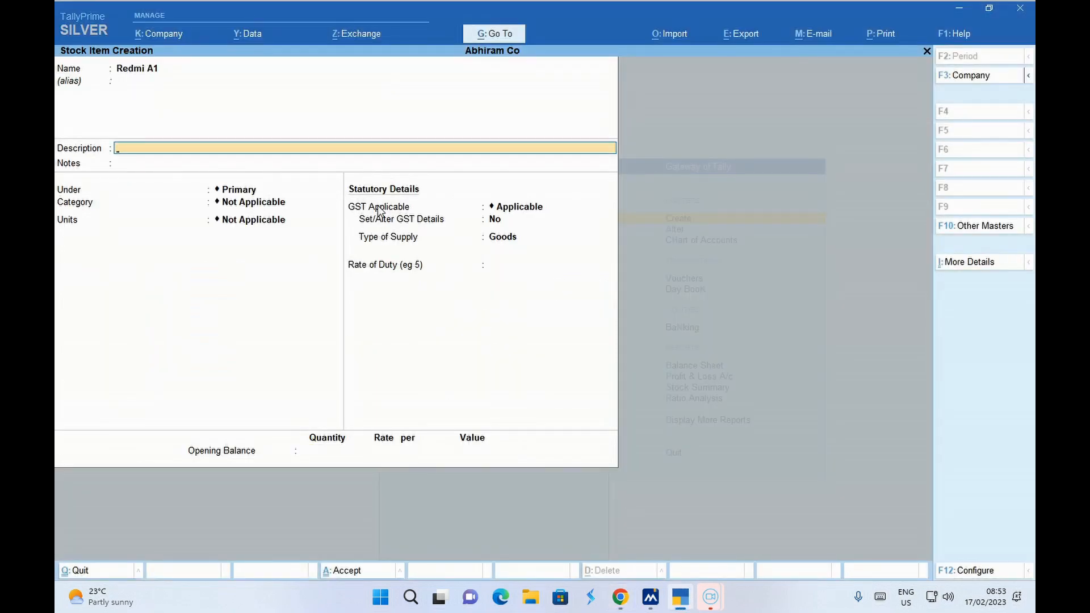
pyautogui.hotkey('ctrl', 'v')
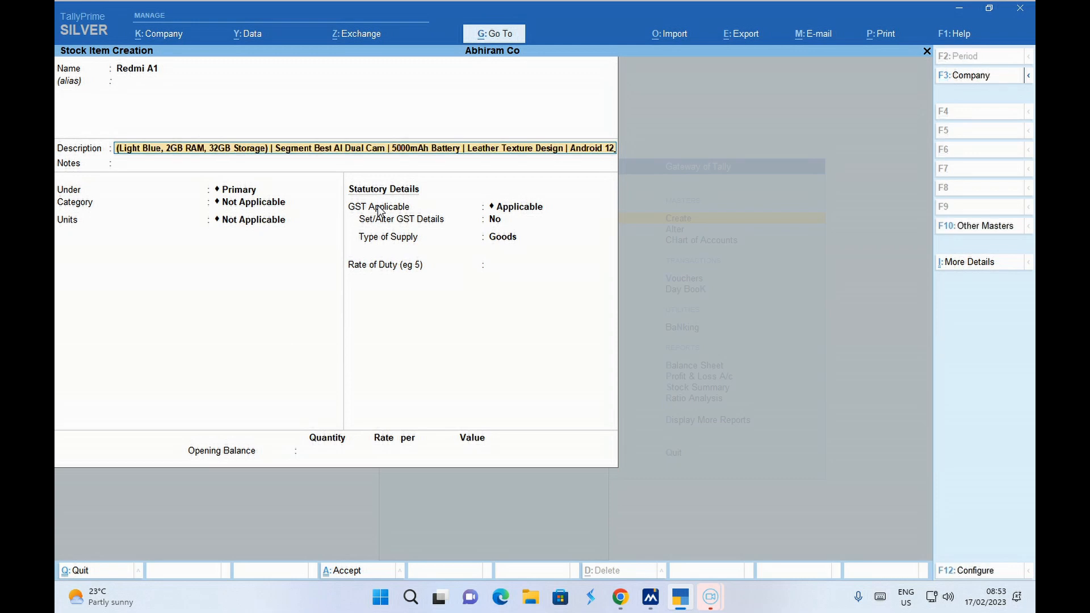
pyautogui.press('Return')
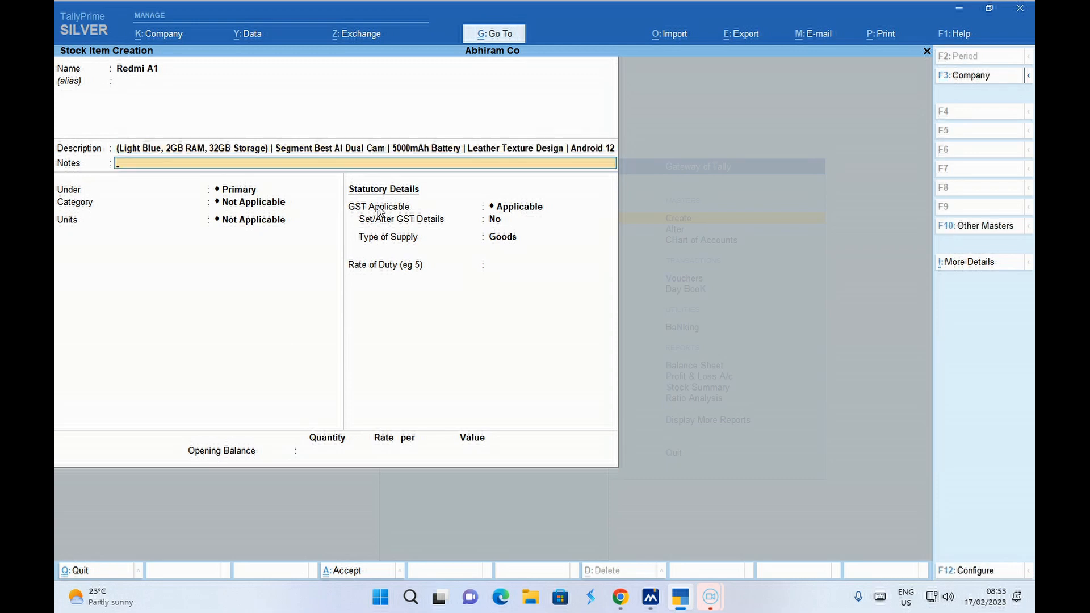
# - Leave the notes empty and create a stock group named Redmi under Primary for the item
pyautogui.press('Return')
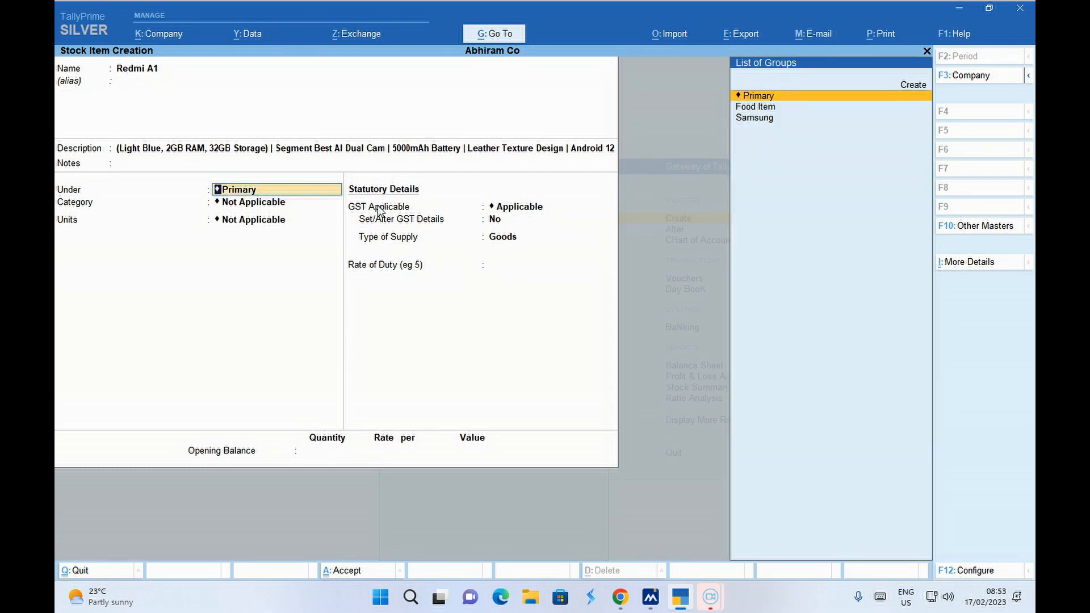
pyautogui.press('Up')
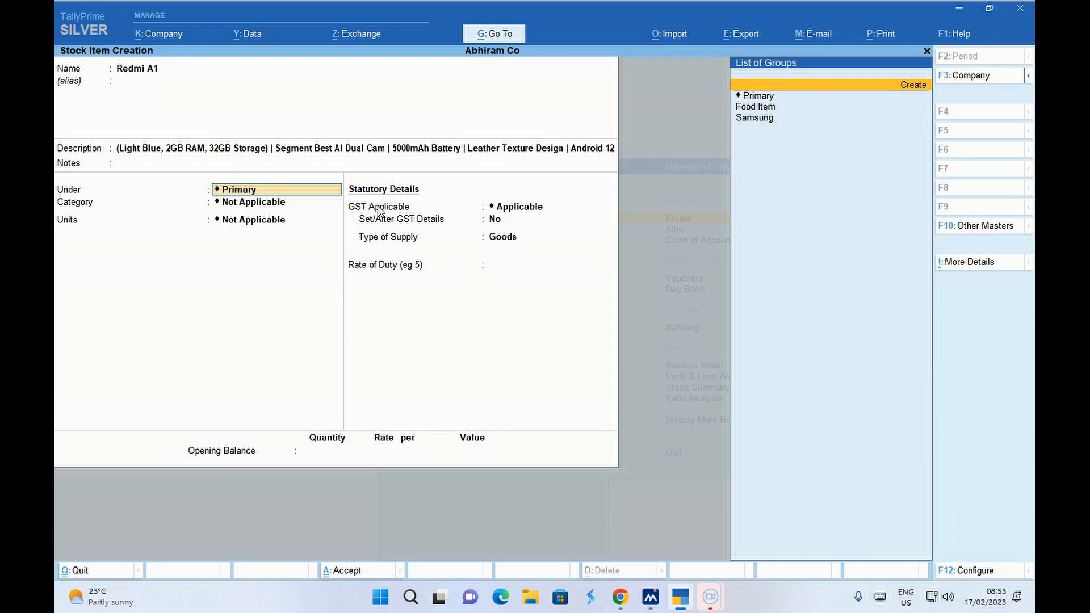
pyautogui.press('Return')
pyautogui.write('Redmi')
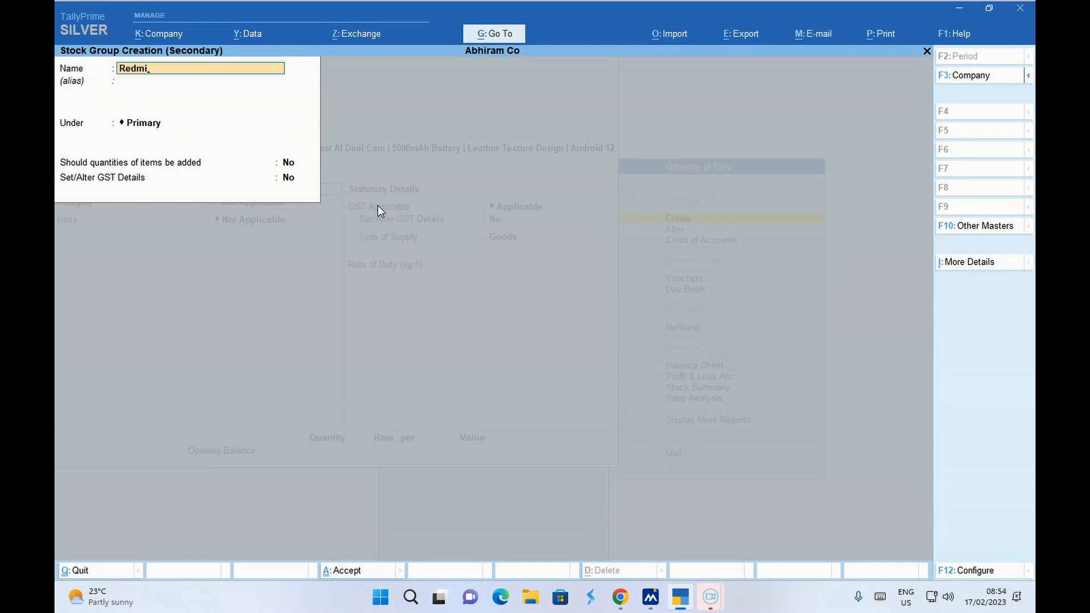
pyautogui.hotkey('ctrl', 'a')
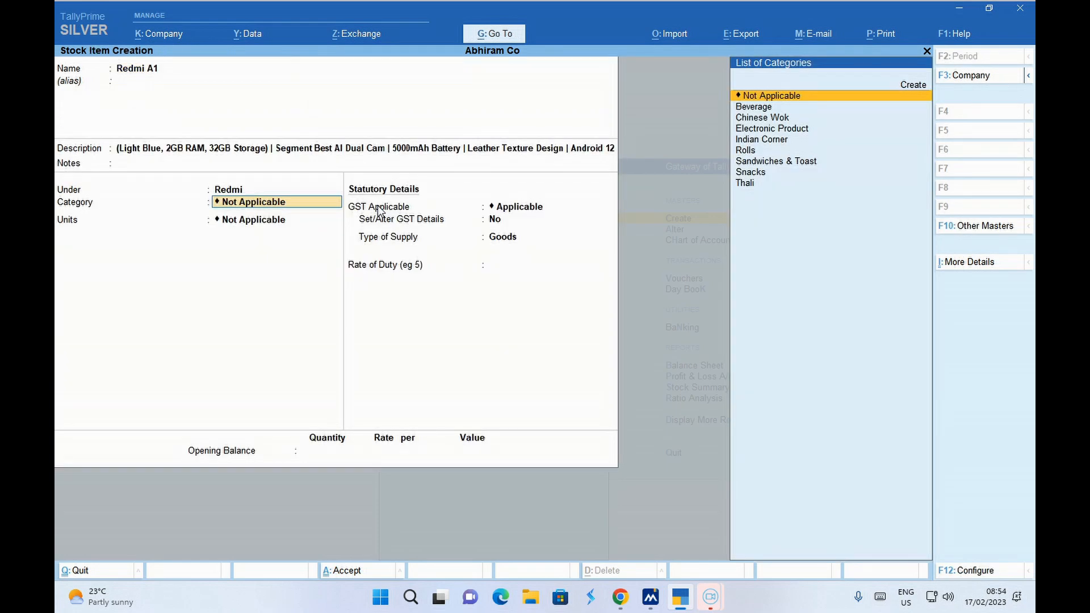
# - Set the Redmi A1 item's category to Electronic Product and its unit to pcs
pyautogui.press('Down')
pyautogui.press('Down')
pyautogui.press('Down')
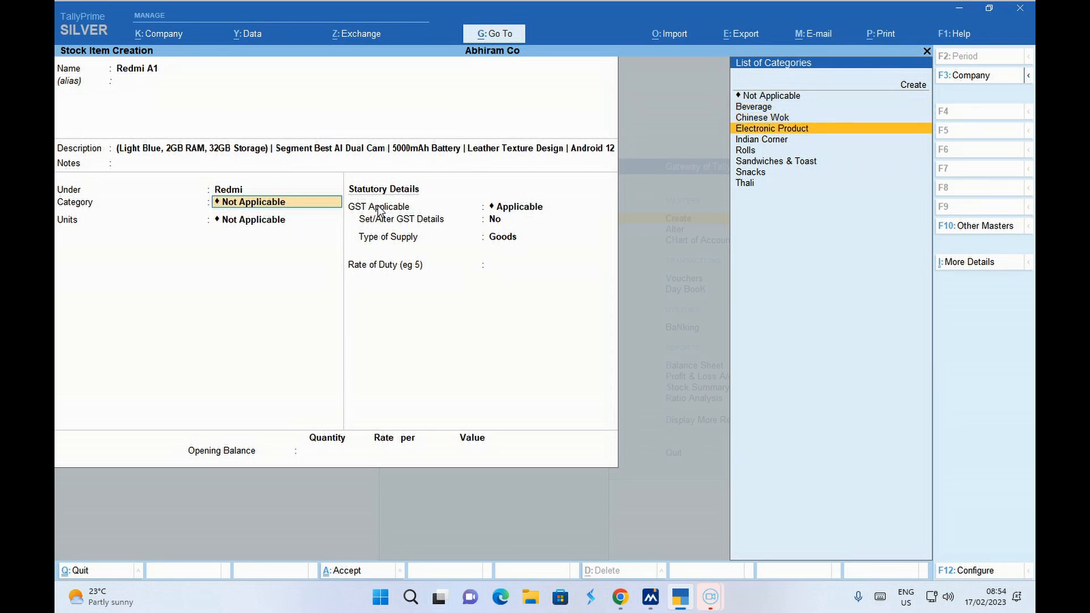
pyautogui.press('Return')
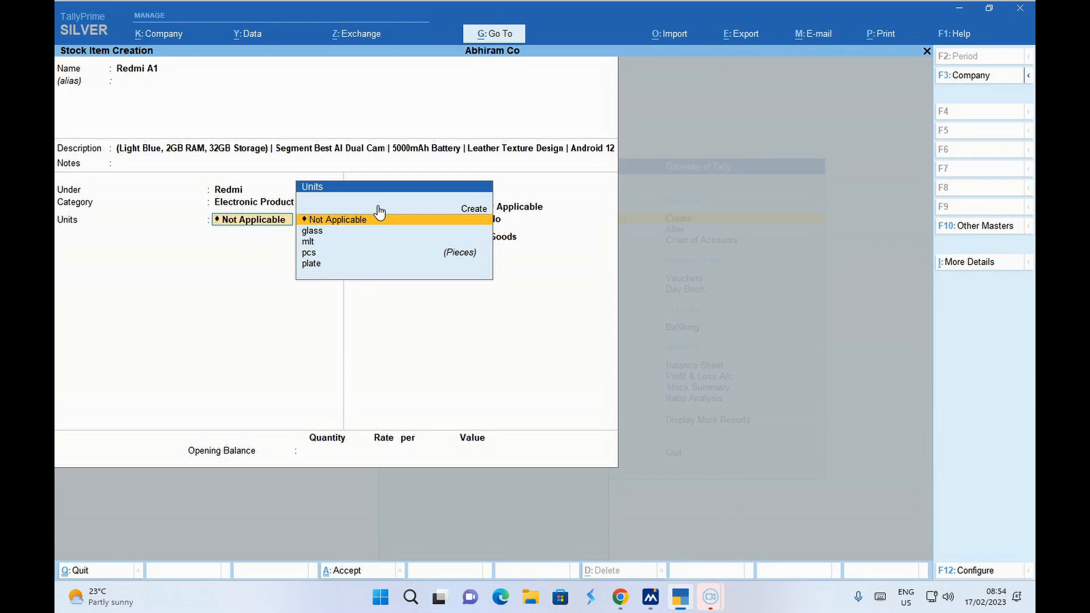
pyautogui.press('Down')
pyautogui.press('Down')
pyautogui.press('Down')
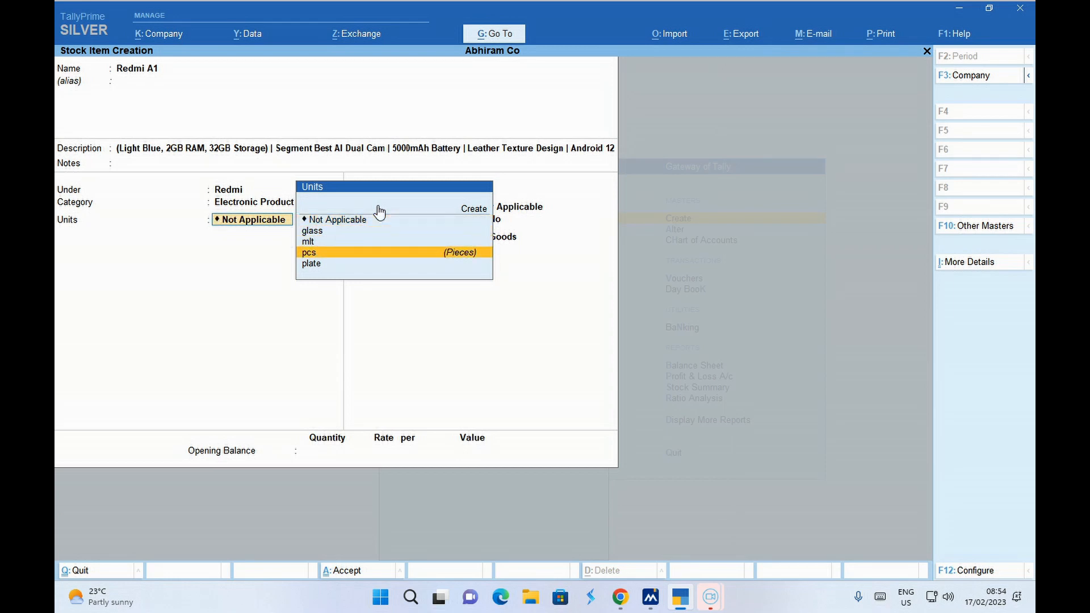
pyautogui.press('Return')
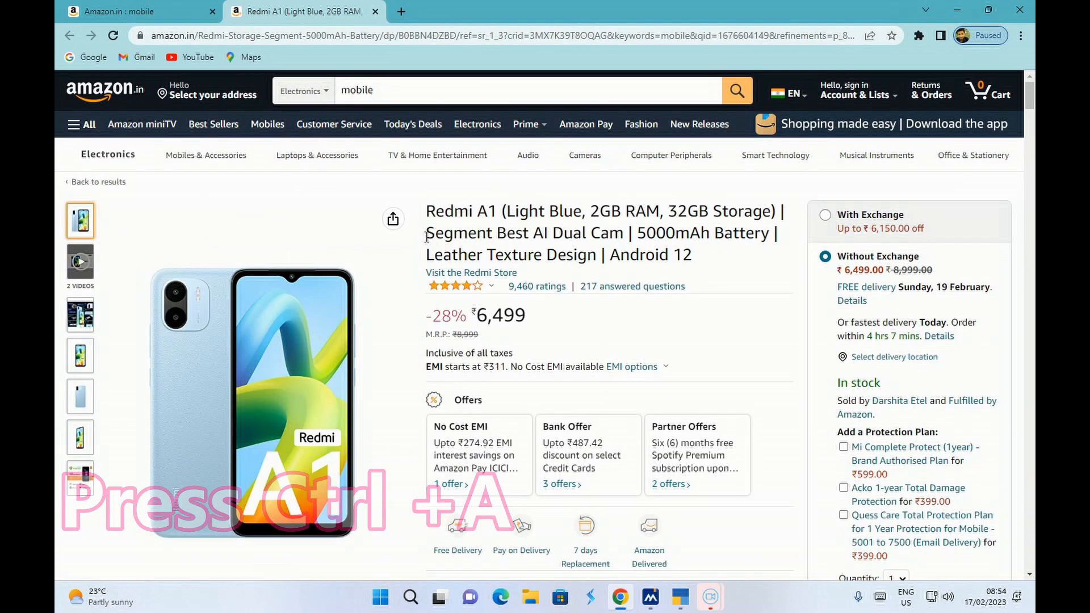
# - Try to create another stock item named Redmi A1 with the name copied from Amazon, and leave the item creation form
pyautogui.moveTo(428, 211); pyautogui.dragTo(498, 211)
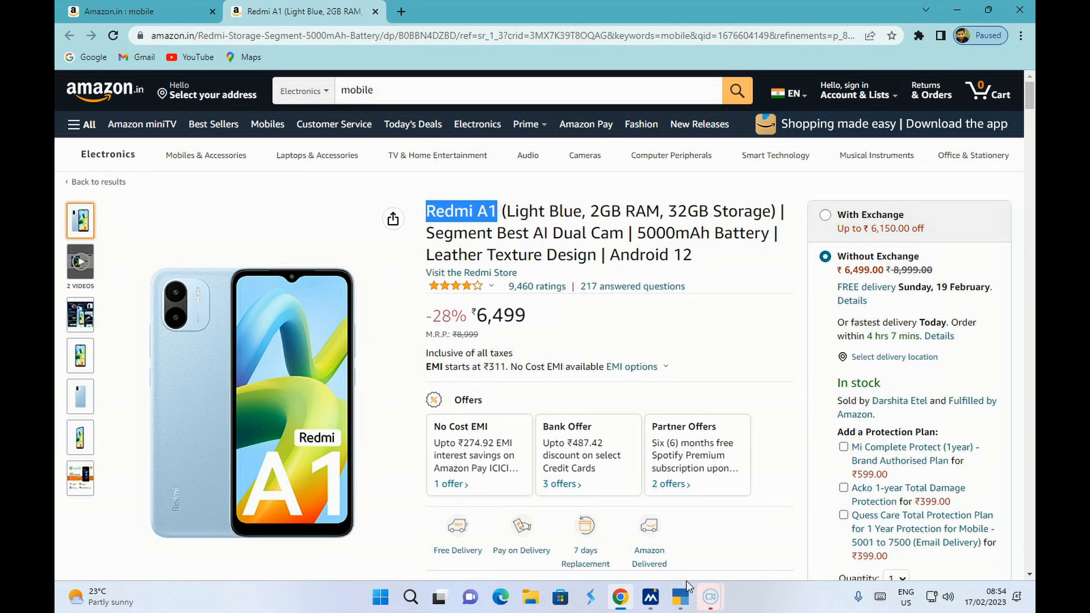
pyautogui.click(680, 597)
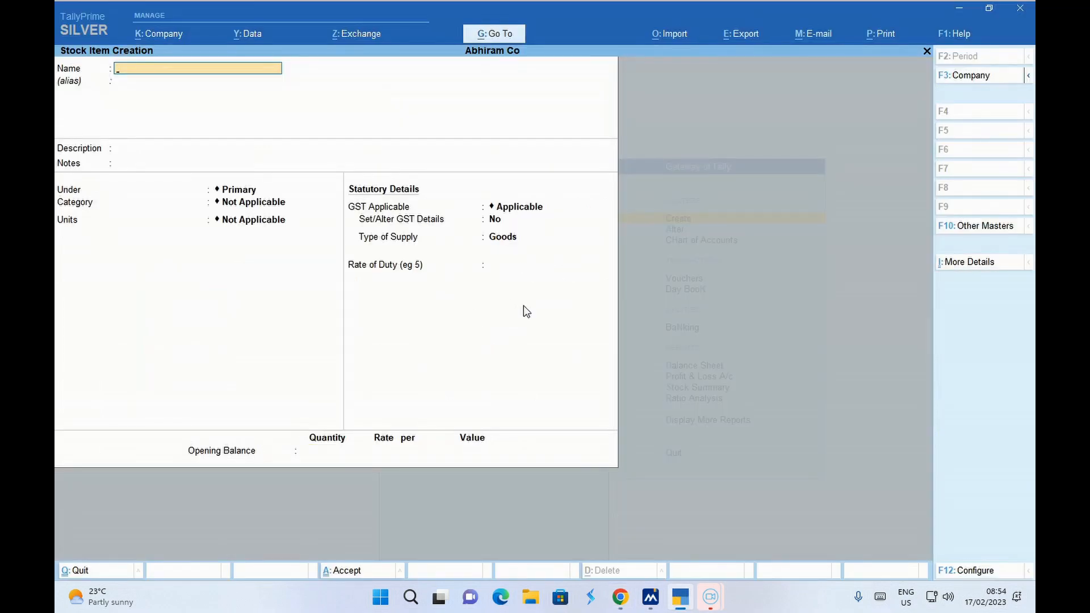
pyautogui.hotkey('ctrl', 'alt', 'v')
pyautogui.press('Return')
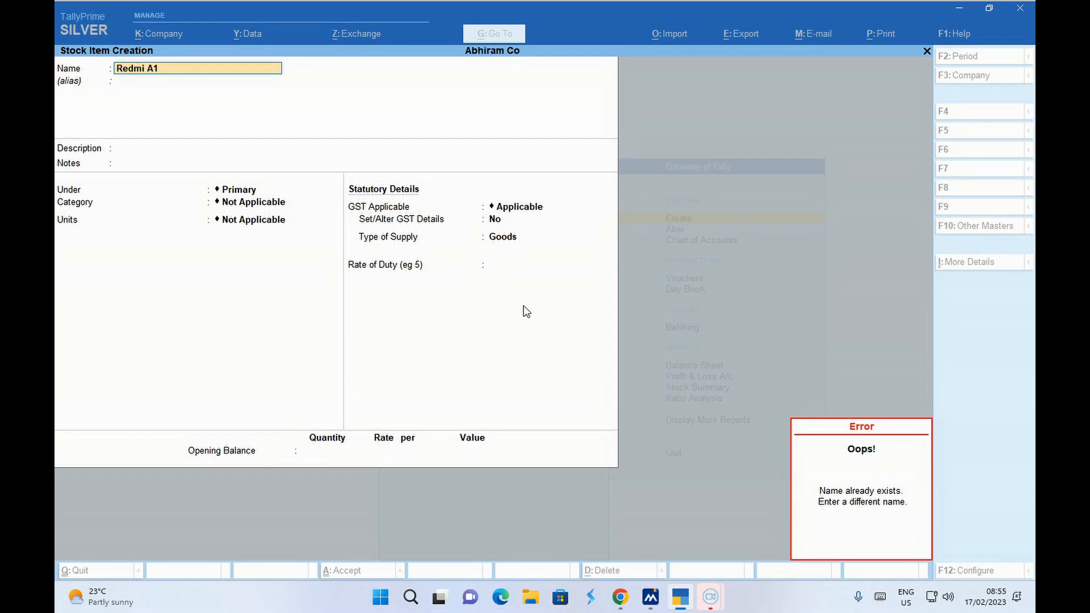
pyautogui.press('Escape')
pyautogui.press('Escape')
pyautogui.press('Escape')
pyautogui.press('Return')
pyautogui.press('Escape')
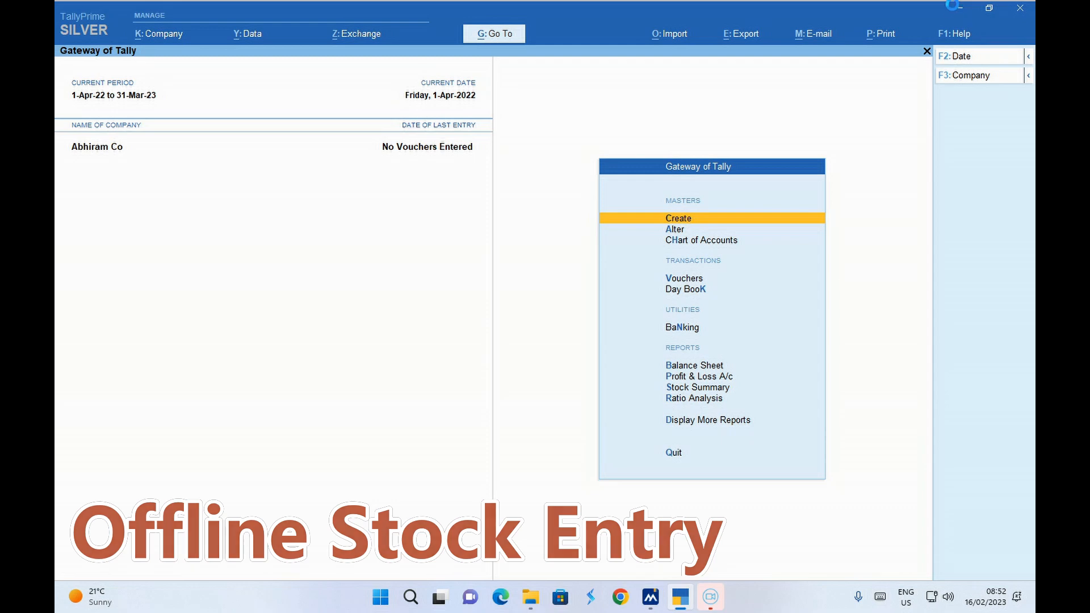
# - Start creating a new stock item from the inventory masters and name it Lassi, leaving alias and description empty
pyautogui.press('Return')
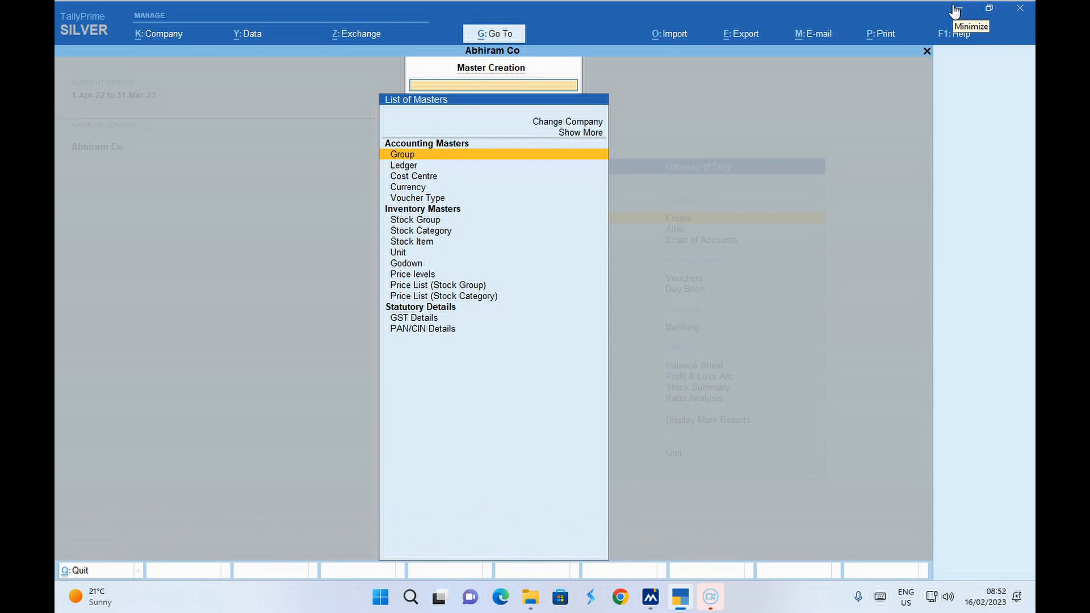
pyautogui.press('Down')
pyautogui.press('Down')
pyautogui.press('Down')
pyautogui.press('Down')
pyautogui.press('Down')
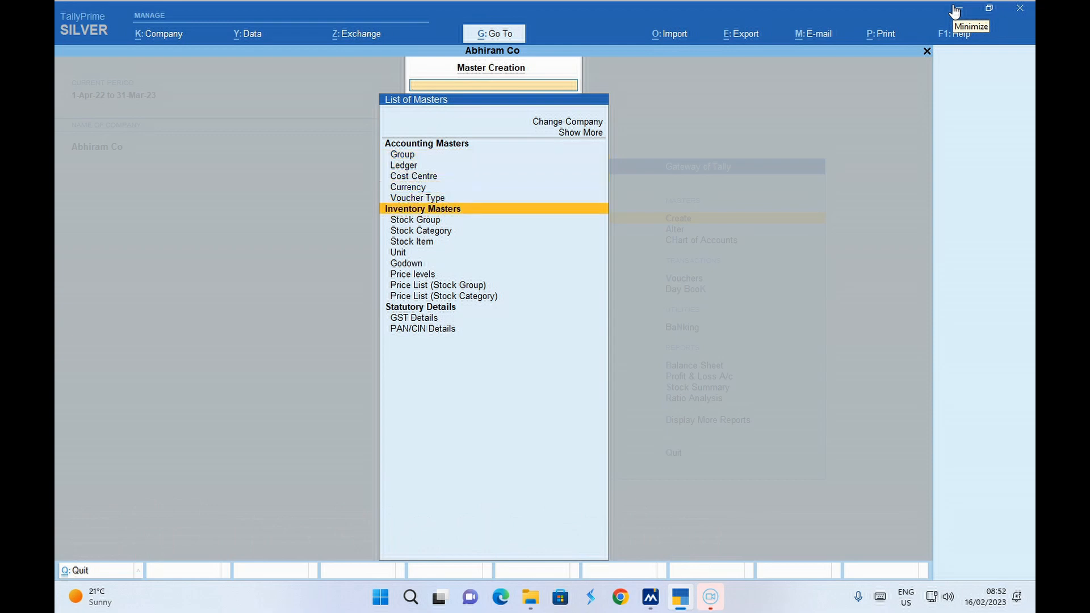
pyautogui.press('Down')
pyautogui.press('Down')
pyautogui.press('Down')
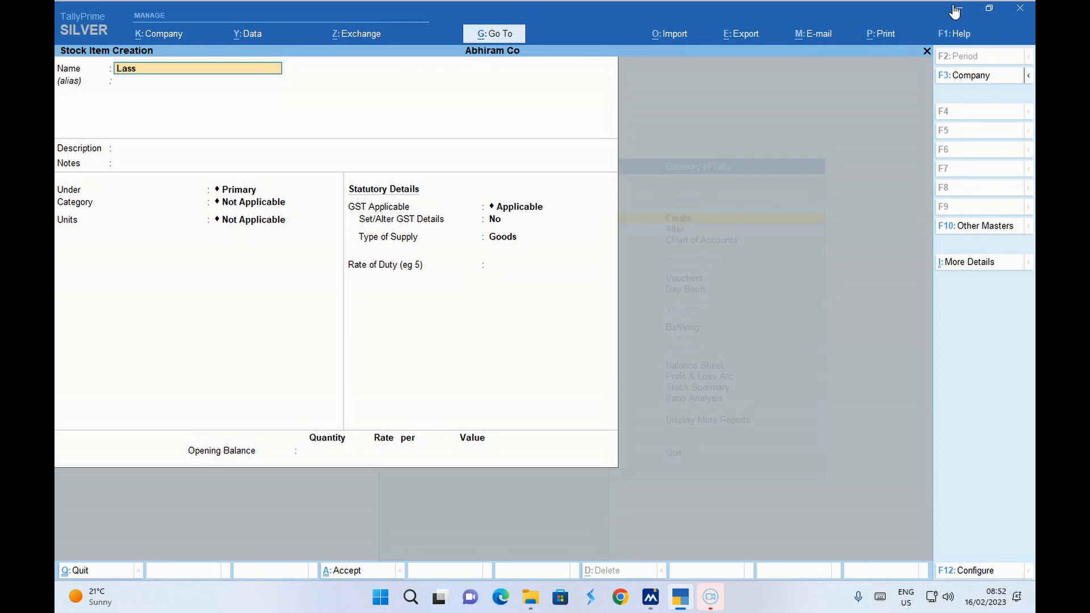
pyautogui.press('Return')
pyautogui.press('Return')
pyautogui.press('Return')
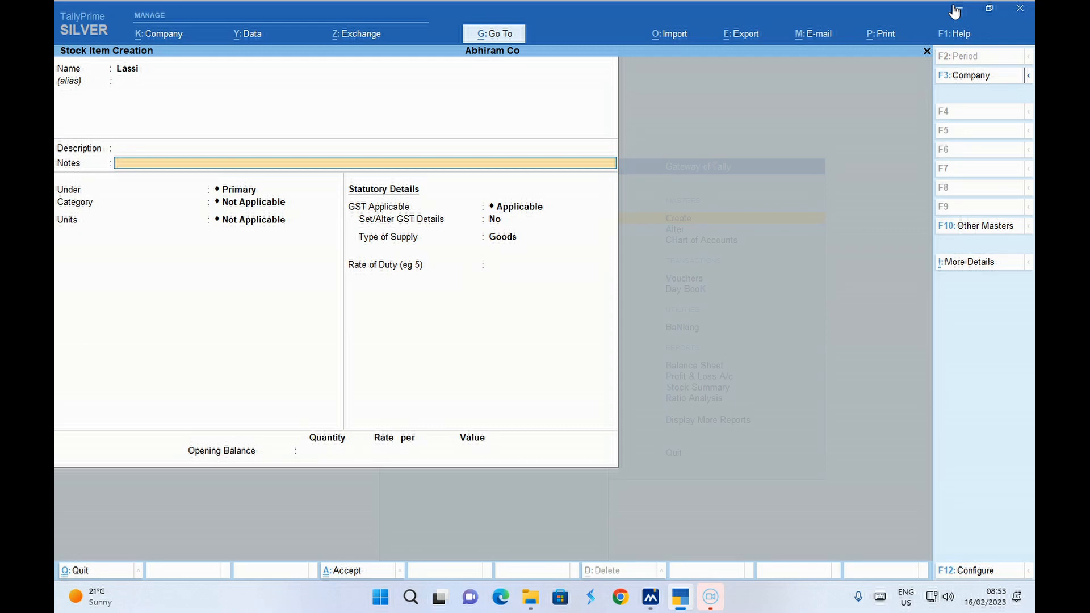
# - Create a stock group named Food Item under Primary and assign the Lassi item to it
pyautogui.press('Return')
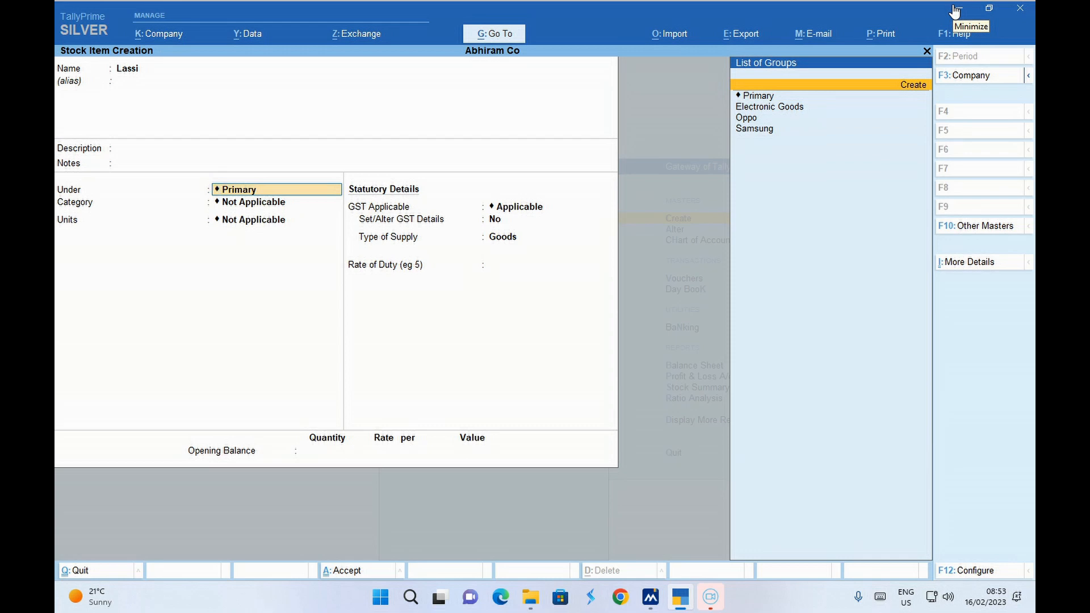
pyautogui.press('Return')
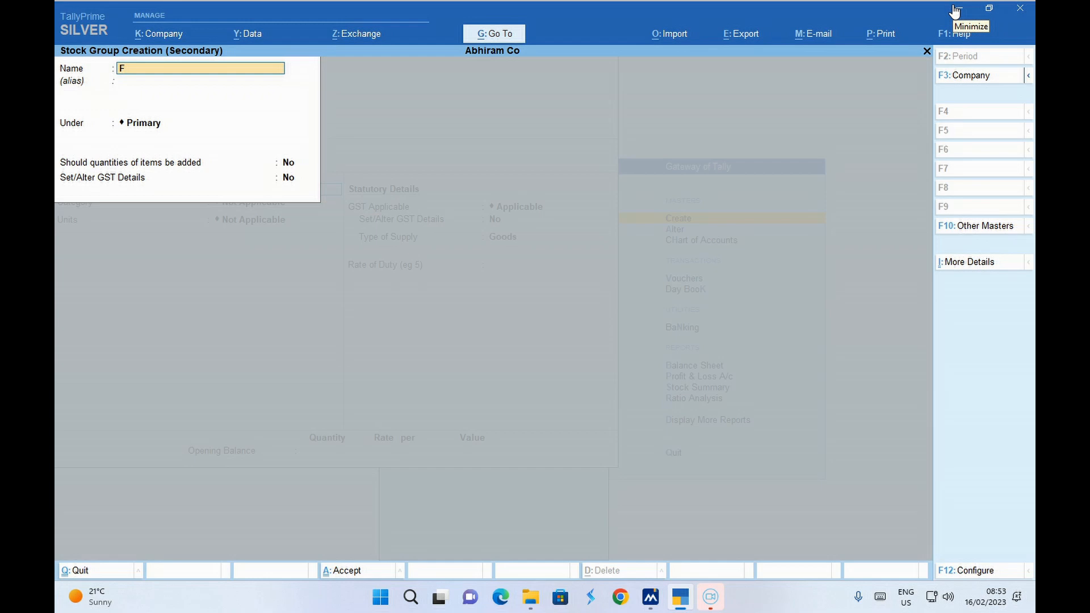
pyautogui.write('Food item')
pyautogui.press('Return')
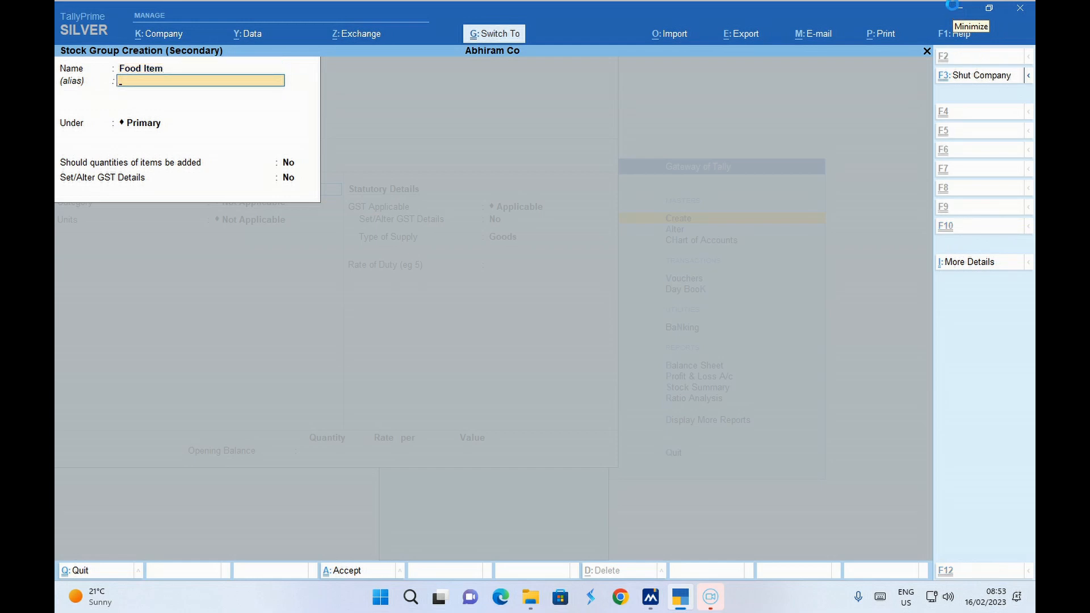
pyautogui.hotkey('ctrl', 'a')
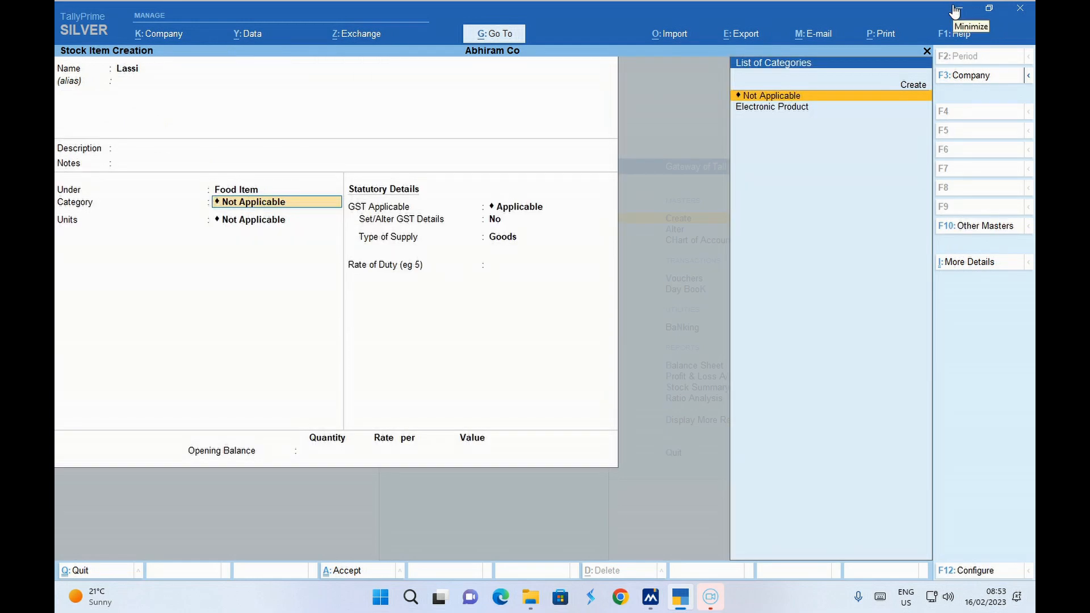
# - Create a stock category named Beverage under Primary for the Lassi item
pyautogui.press('Up')
pyautogui.press('Return')
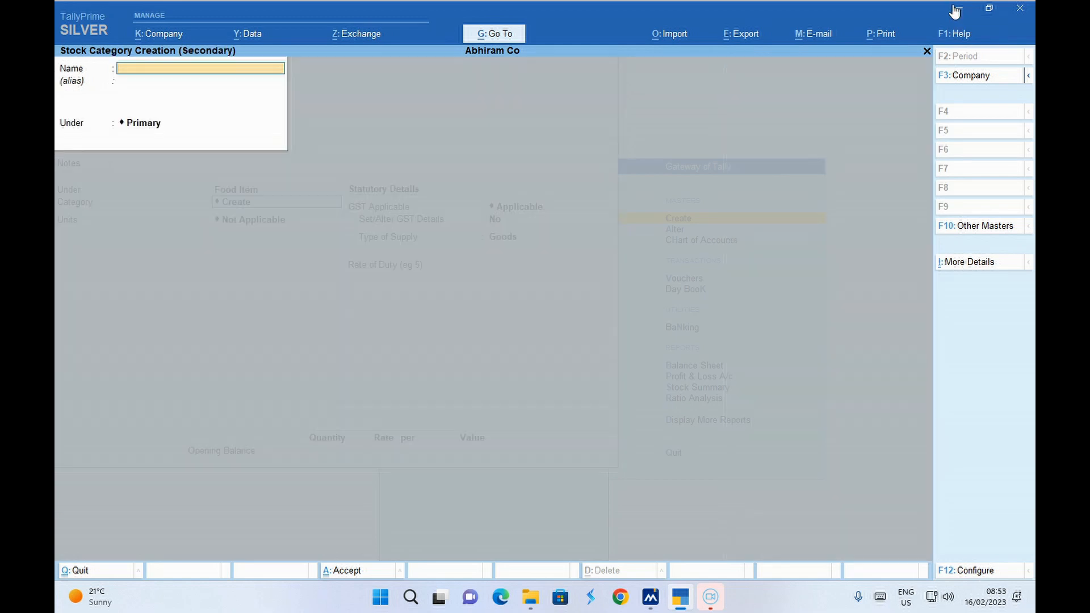
pyautogui.write('Beverage')
pyautogui.press('Return')
pyautogui.hotkey('ctrl', 'a')
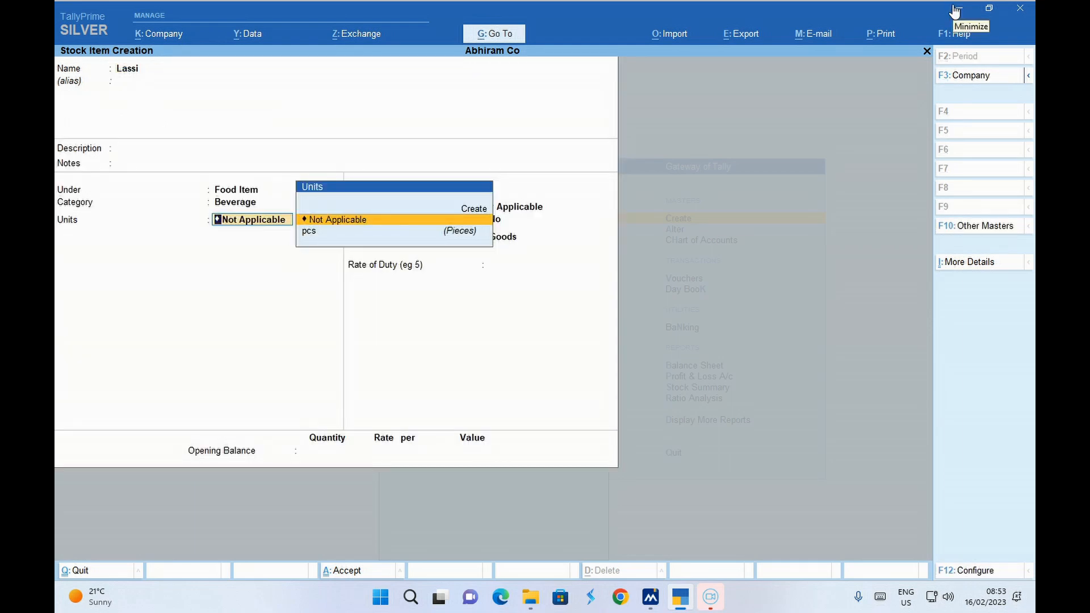
# - Create a simple unit with symbol glass, new unit quantity code Glass-Glass and 0 decimal places for the Lassi item
pyautogui.press('Up')
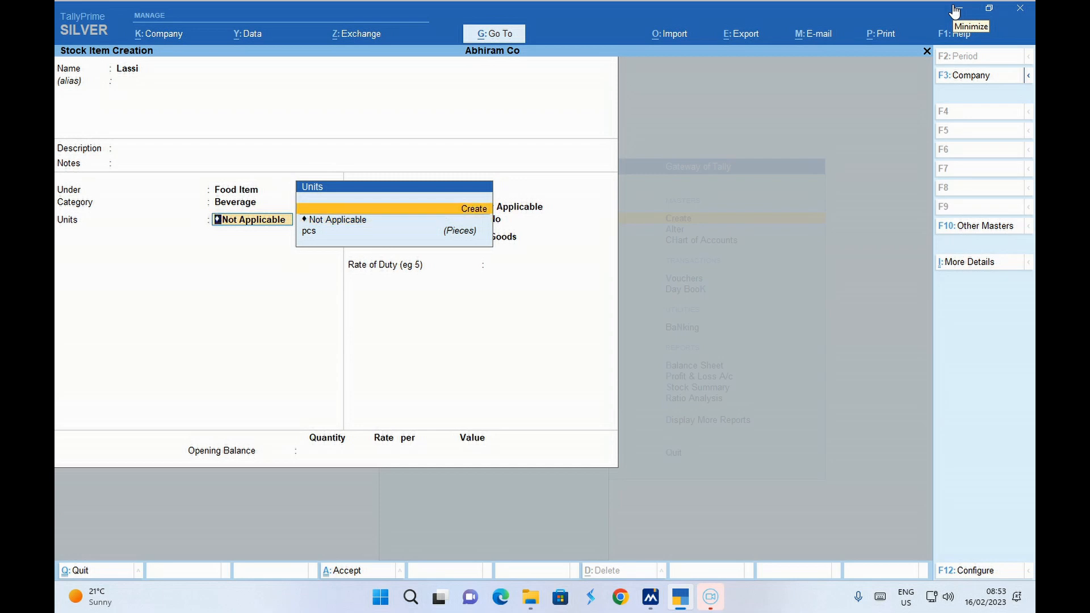
pyautogui.press('Return')
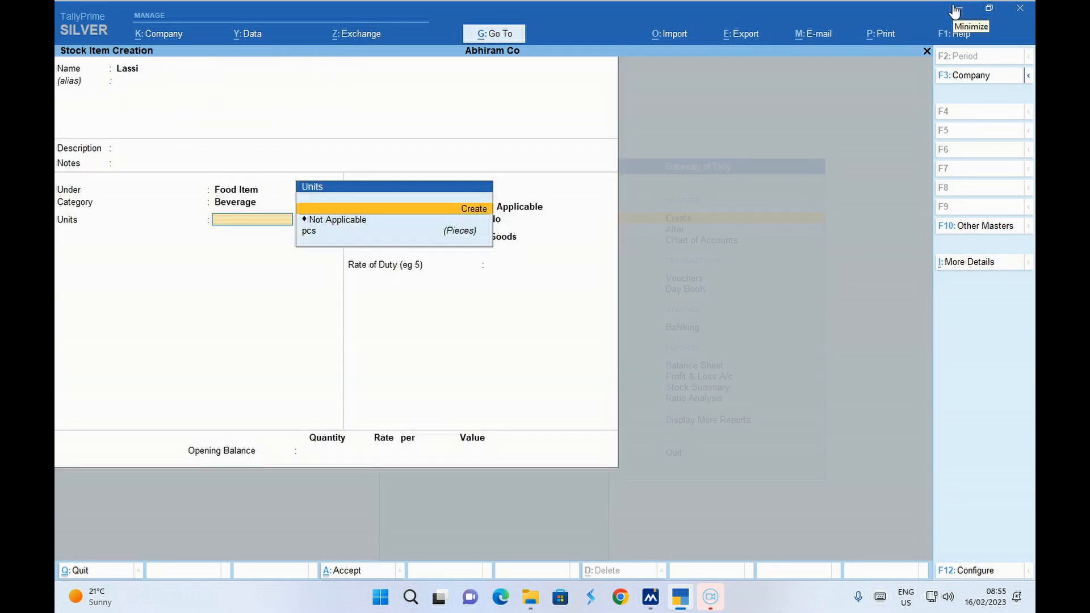
pyautogui.press('Return')
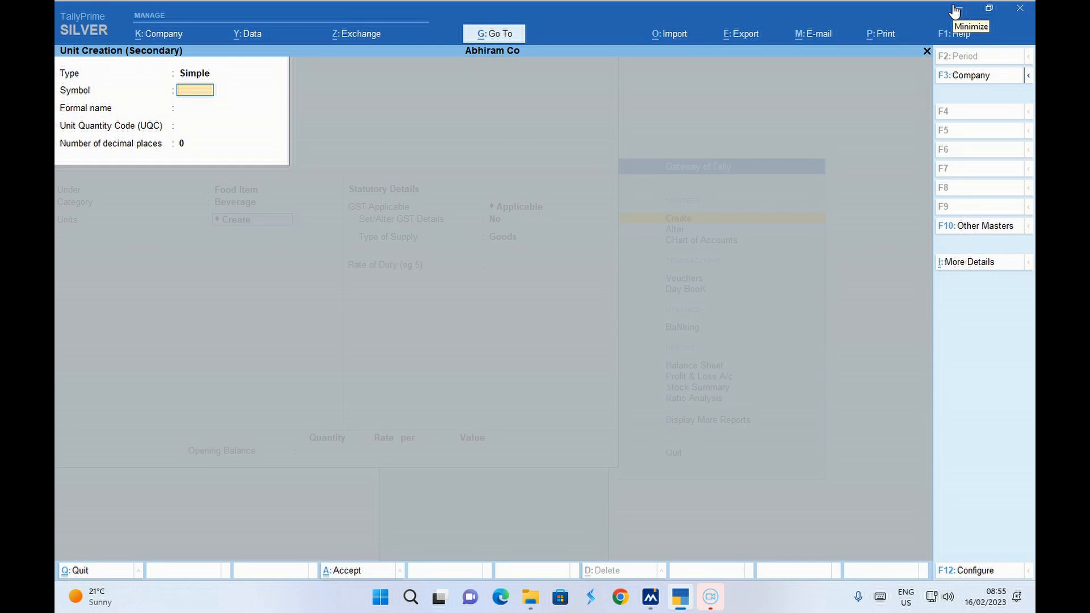
pyautogui.write('glass')
pyautogui.press('Return')
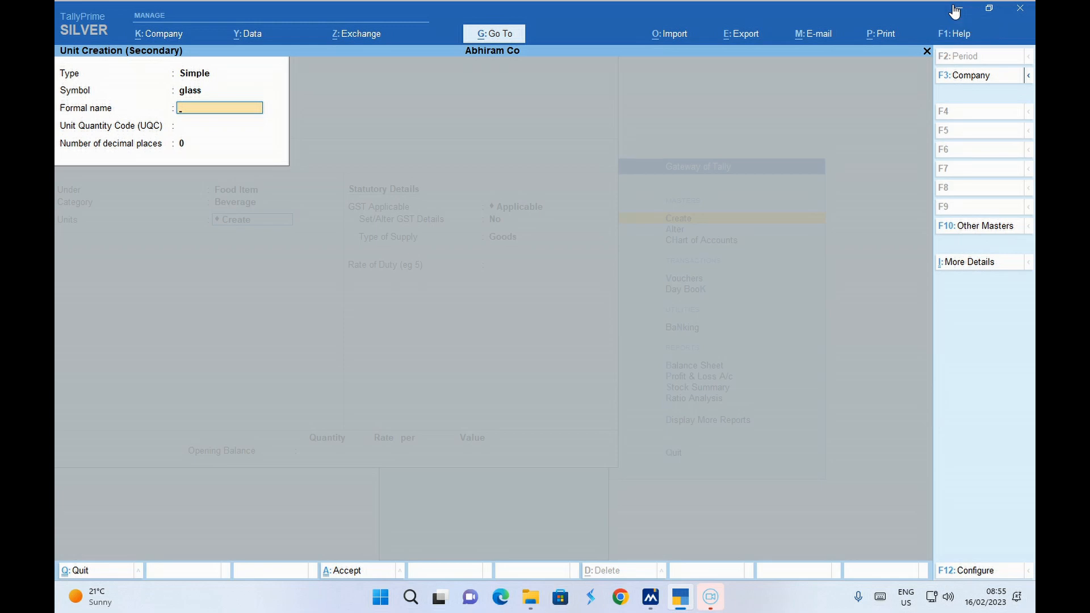
pyautogui.press('Return')
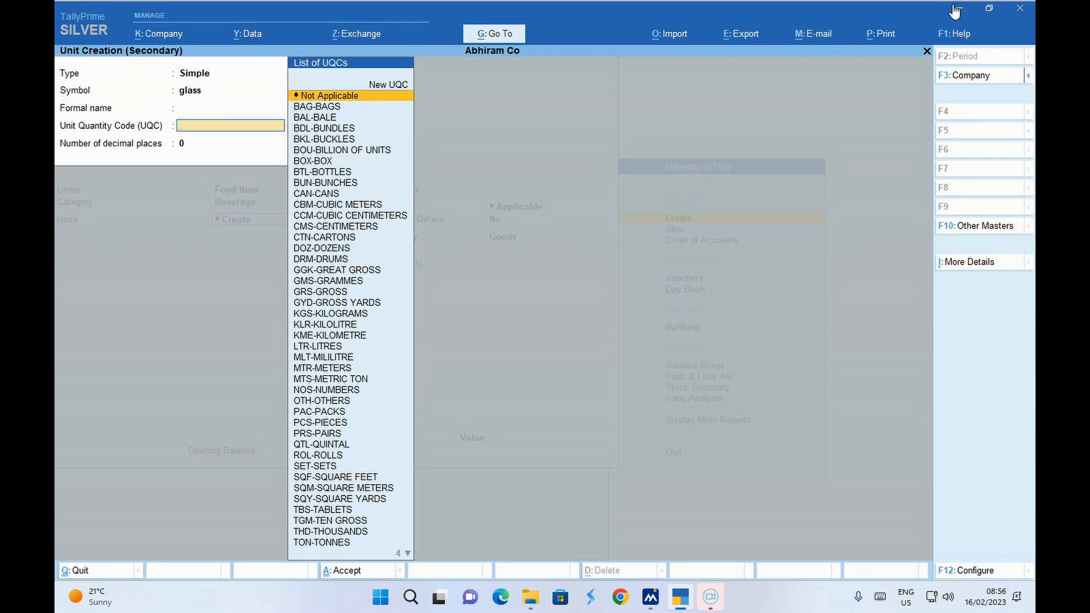
pyautogui.press('Up')
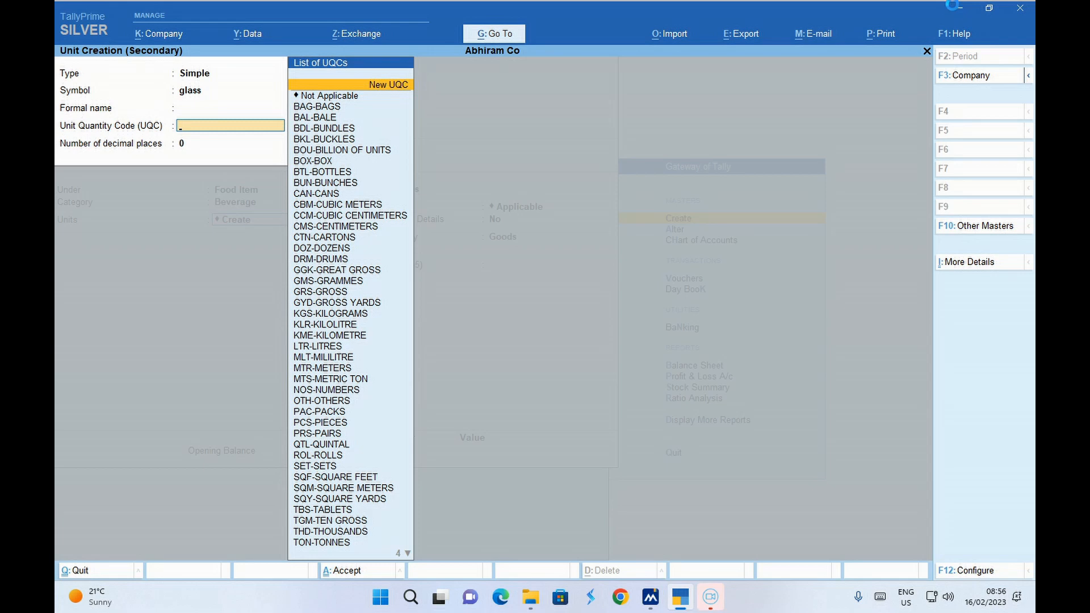
pyautogui.press('Return')
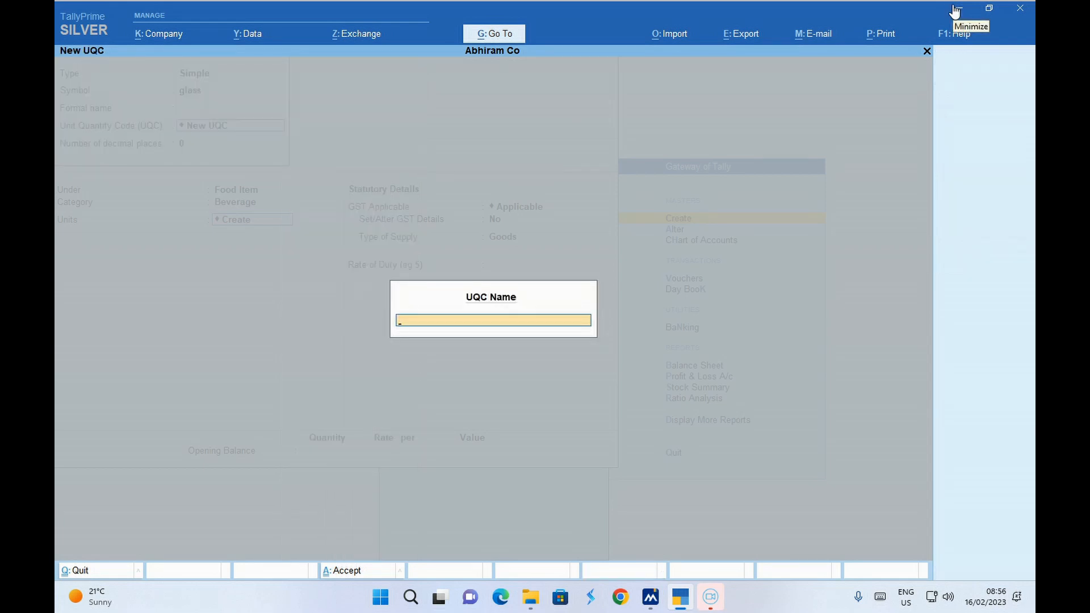
pyautogui.write('Glass-Glass')
pyautogui.press('Return')
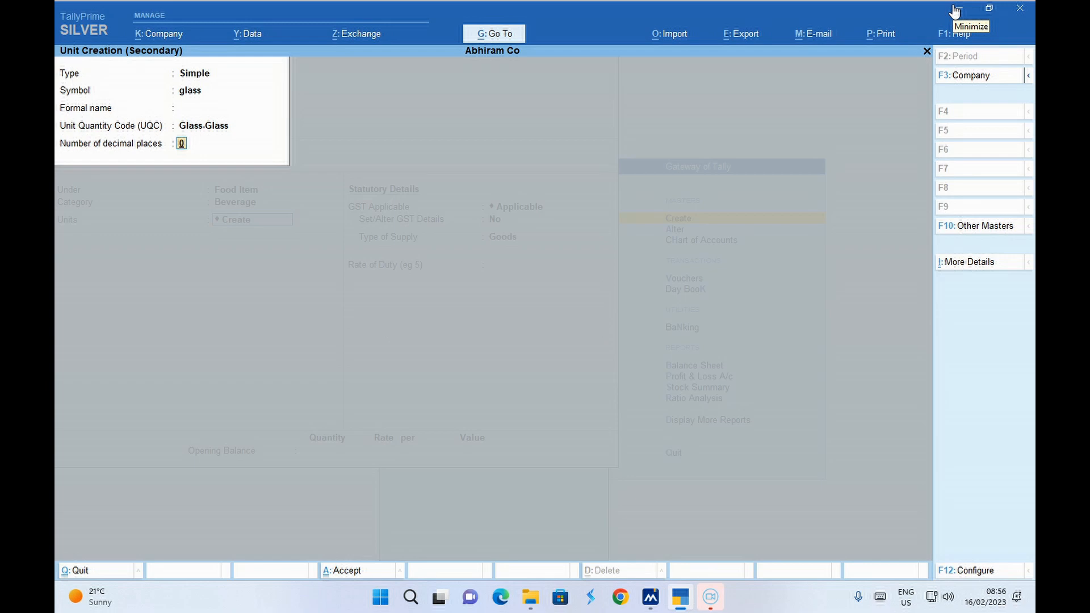
pyautogui.press('Return')
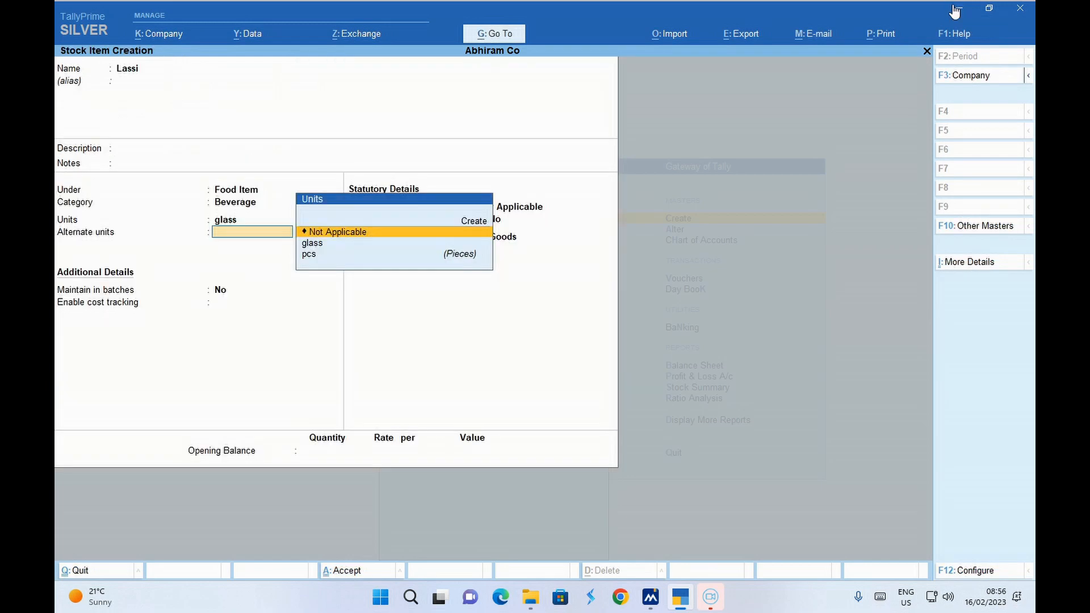
pyautogui.press('Return')
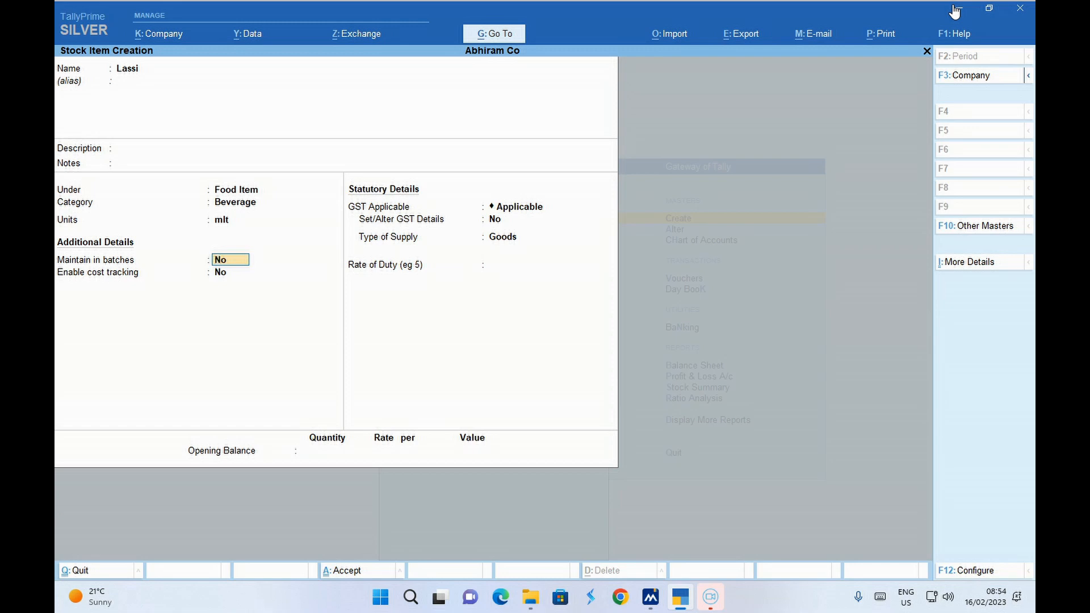
# - Enable the use of alternative units in the stock item configuration and accept the settings
pyautogui.press('F12')
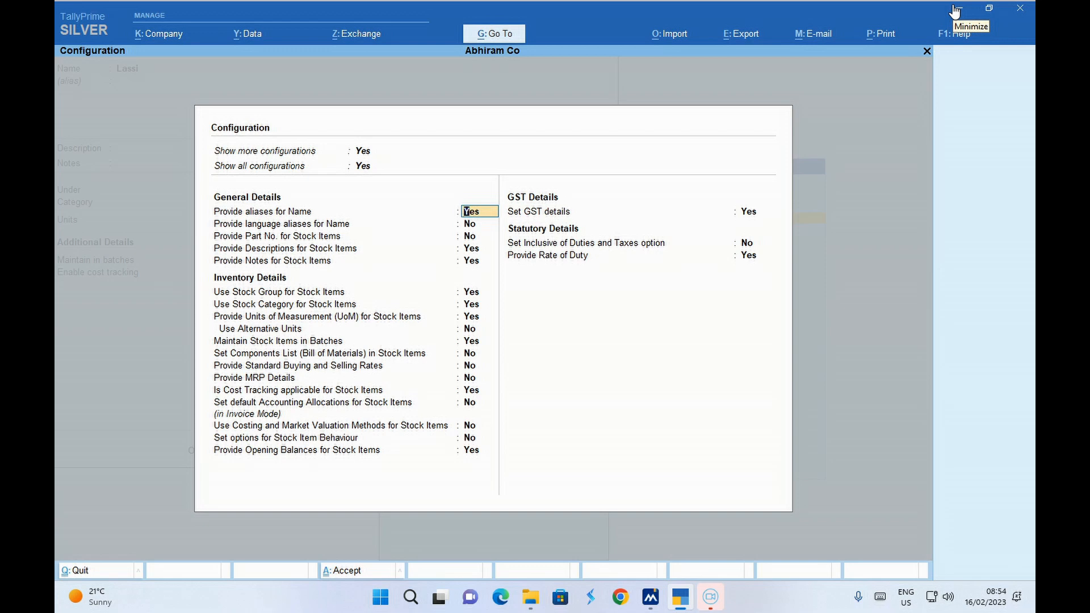
pyautogui.press('Down')
pyautogui.press('Down')
pyautogui.press('Down')
pyautogui.press('Down')
pyautogui.press('Down')
pyautogui.press('Down')
pyautogui.press('Down')
pyautogui.press('Down')
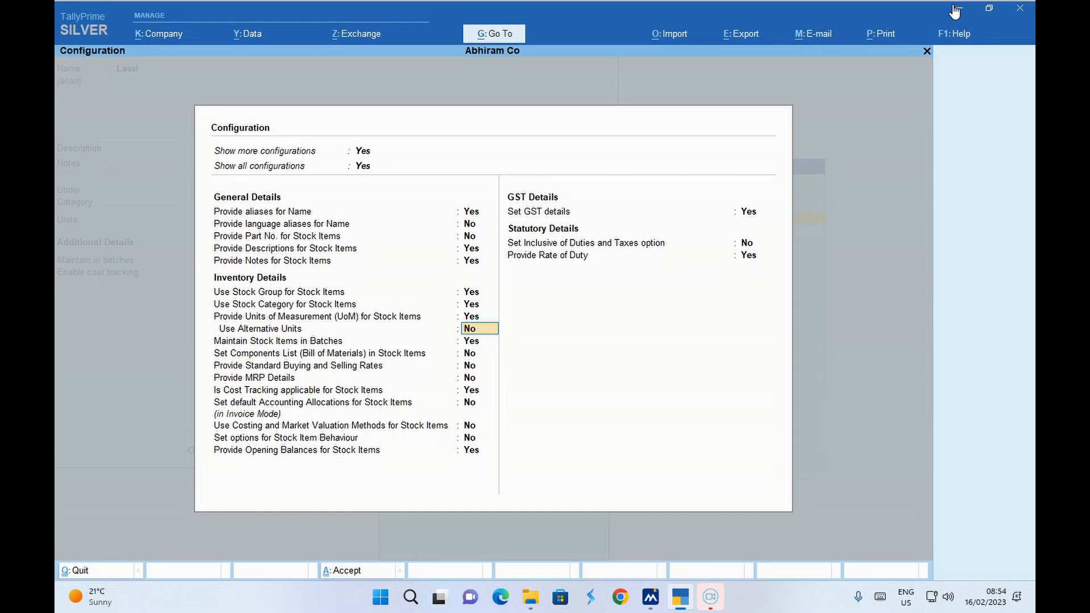
pyautogui.write('y')
pyautogui.press('Return')
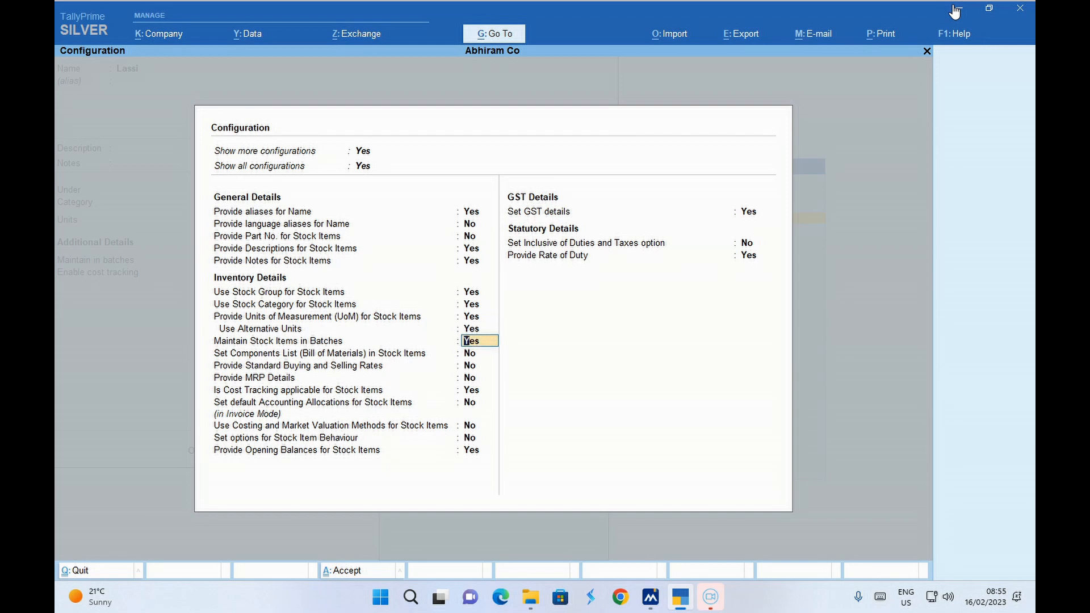
pyautogui.hotkey('ctrl', 'a')
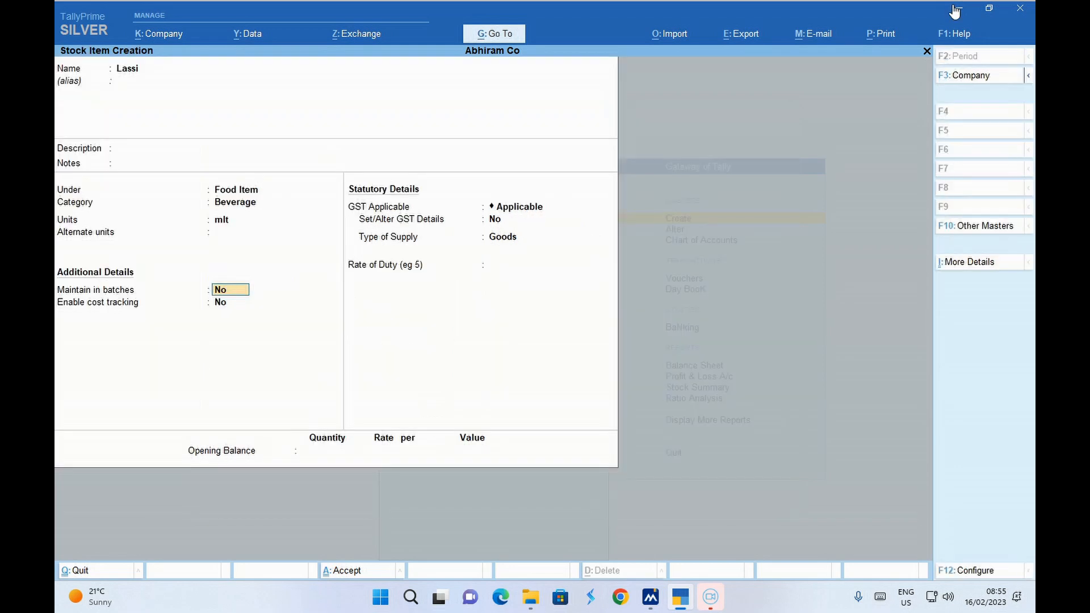
# - Define Lassi's alternate unit conversion as 200 mlt equal to 1 glass, and save the stock item
pyautogui.write('2')
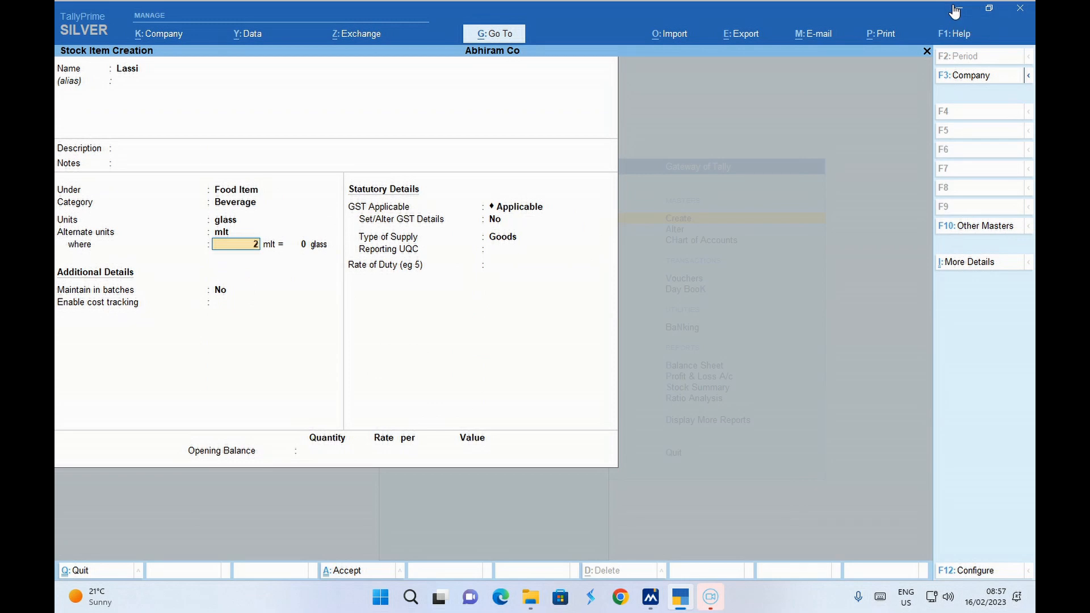
pyautogui.write('00')
pyautogui.press('Return')
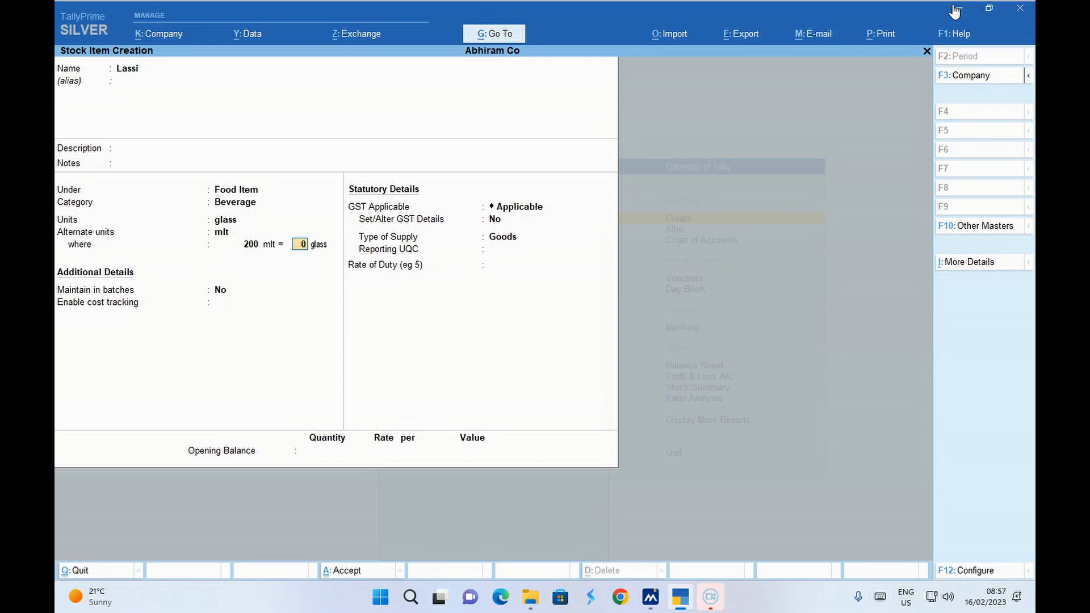
pyautogui.write('1')
pyautogui.press('Return')
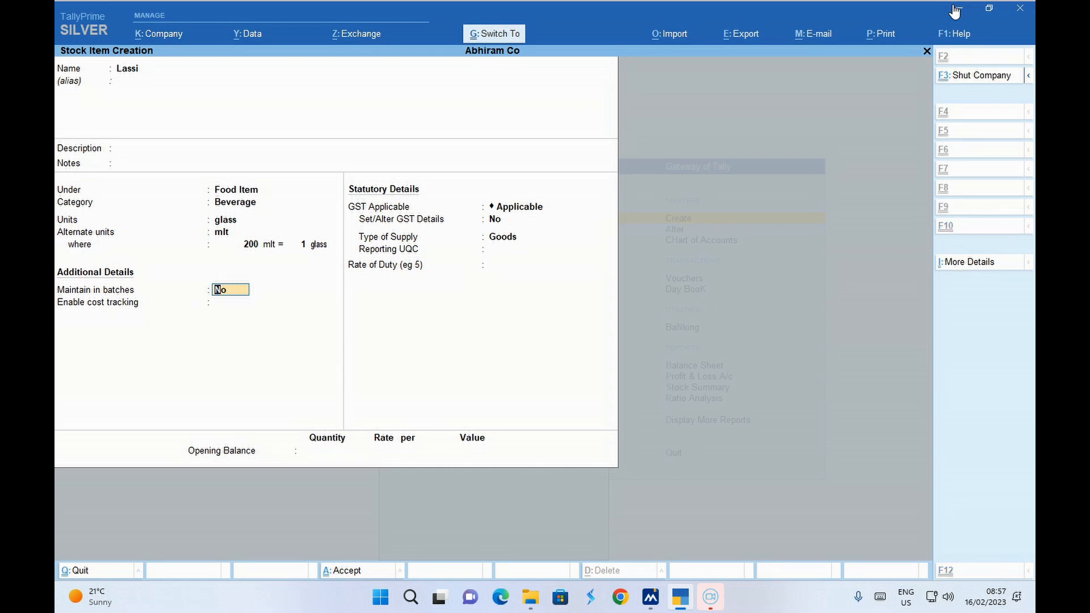
pyautogui.hotkey('ctrl', 'a')
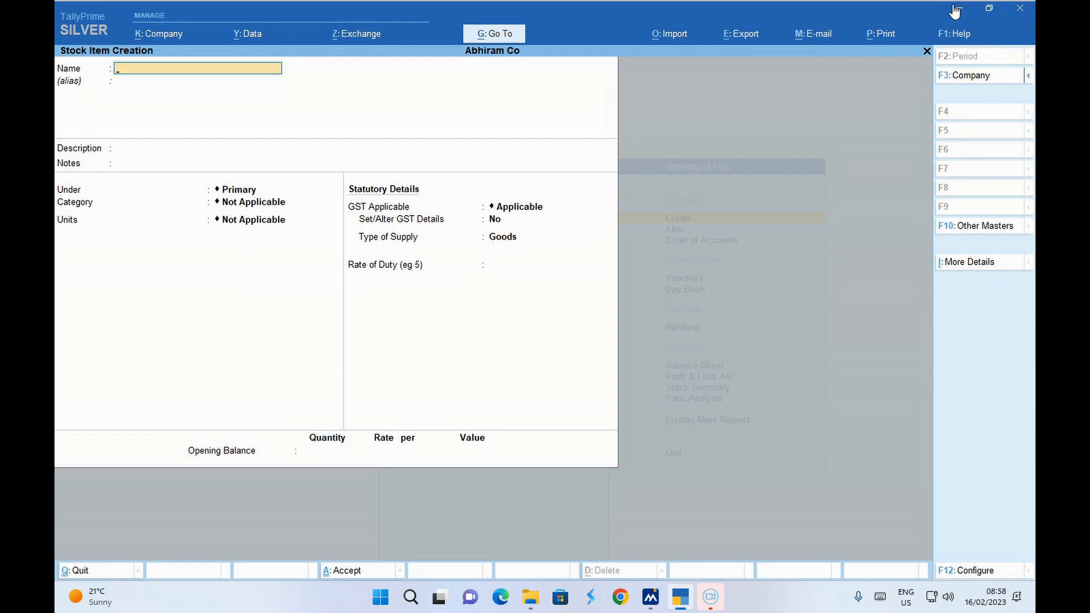
# - Name a new stock item Plain Toast without alias, description or notes, and place it under the Food Item group
pyautogui.write('Plain toa')
pyautogui.press('Return')
pyautogui.press('Return')
pyautogui.press('Return')
pyautogui.press('Return')
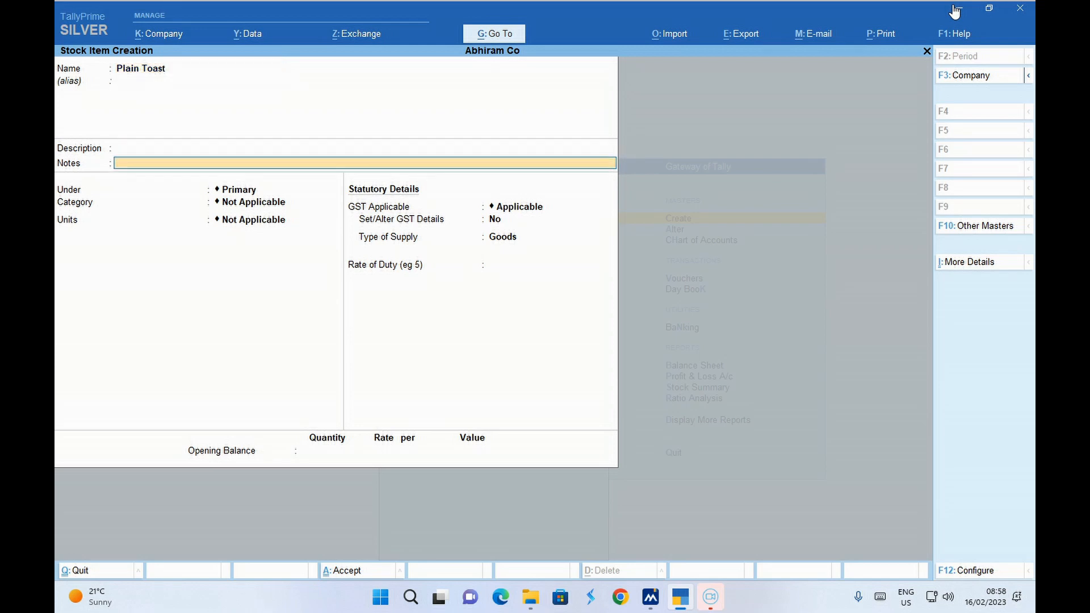
pyautogui.press('Down')
pyautogui.press('Down')
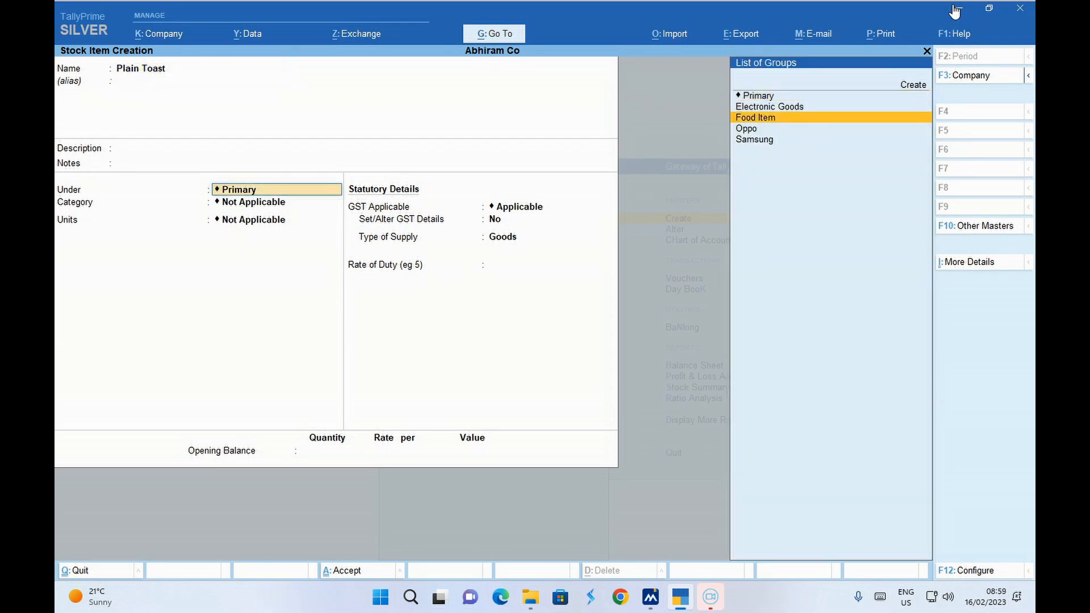
pyautogui.press('Return')
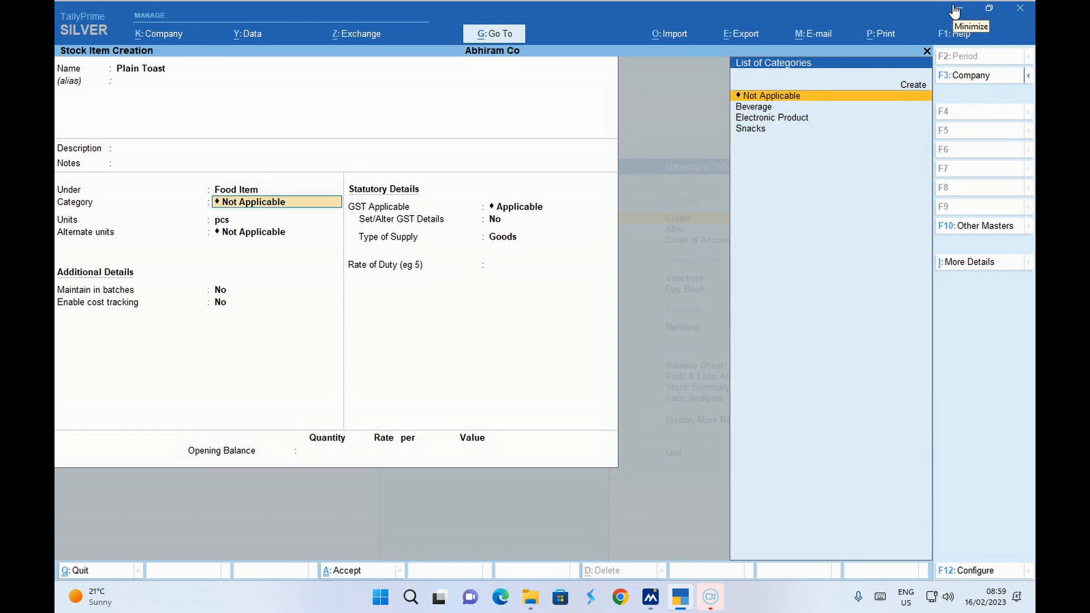
# - Create a stock category named Sandwiches & Toast under Primary for the Plain Toast item
pyautogui.press('Up')
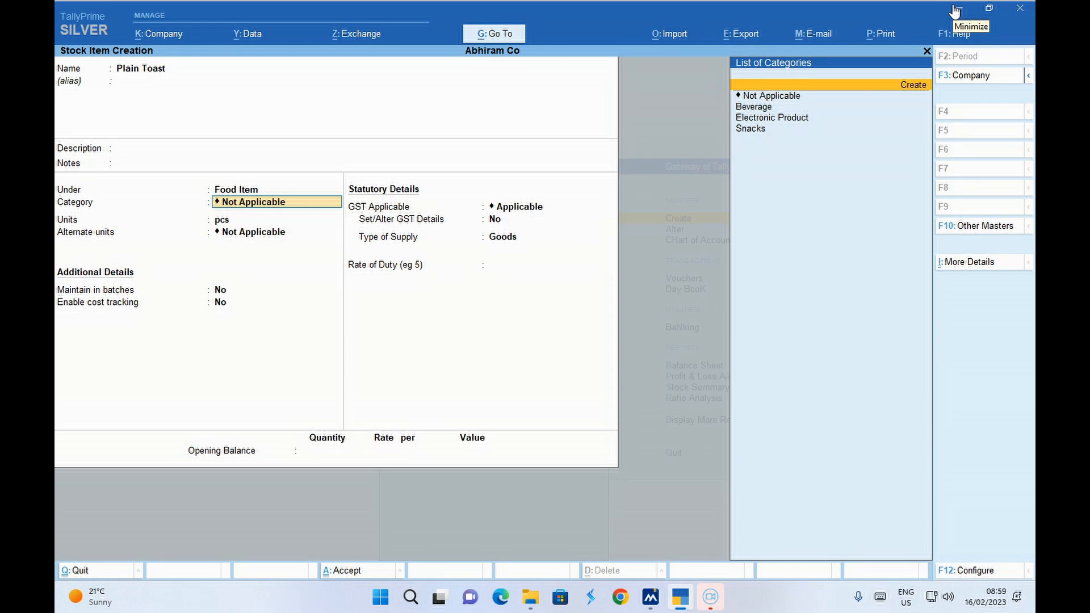
pyautogui.press('Return')
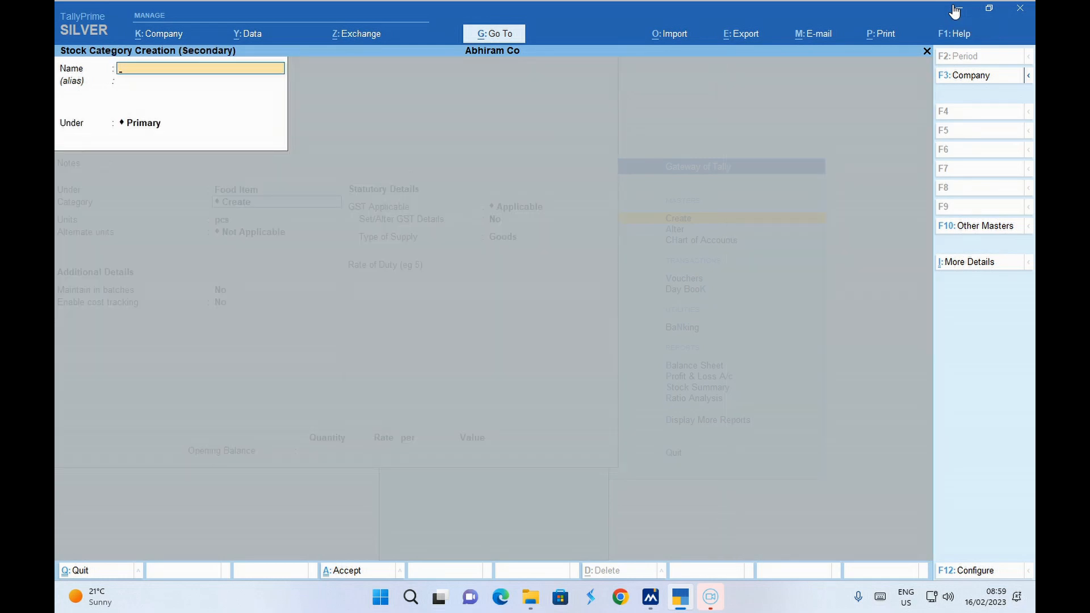
pyautogui.write('Sandwiches & toas')
pyautogui.press('Return')
pyautogui.hotkey('ctrl', 'a')
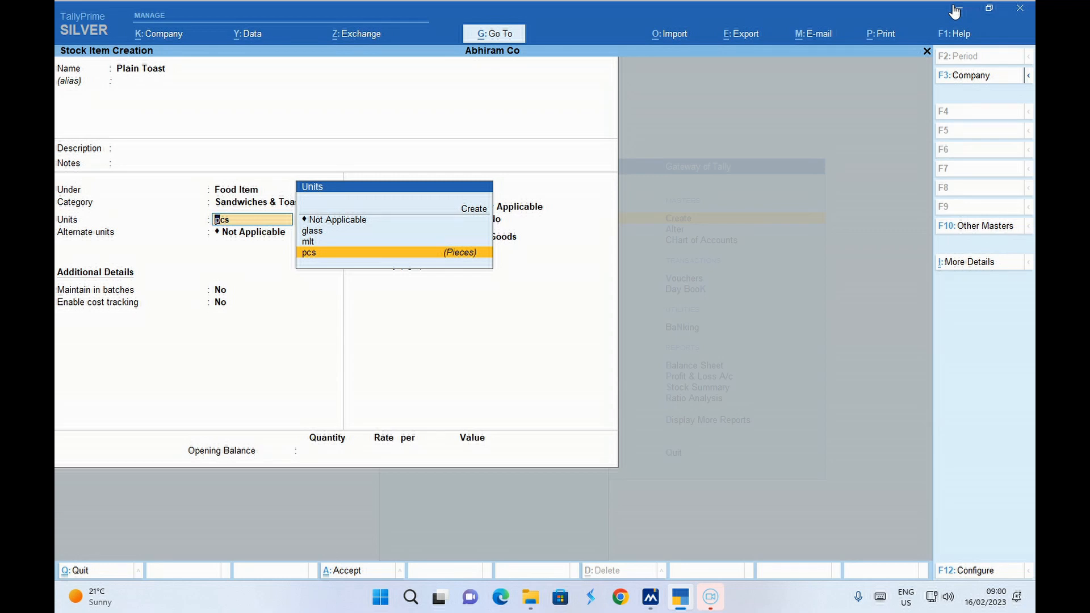
# - Create a simple unit with symbol plate, new unit quantity code Plate- Plate and 0 decimal places for Plain Toast
pyautogui.press('Up')
pyautogui.press('Up')
pyautogui.press('Up')
pyautogui.press('Up')
pyautogui.press('Return')
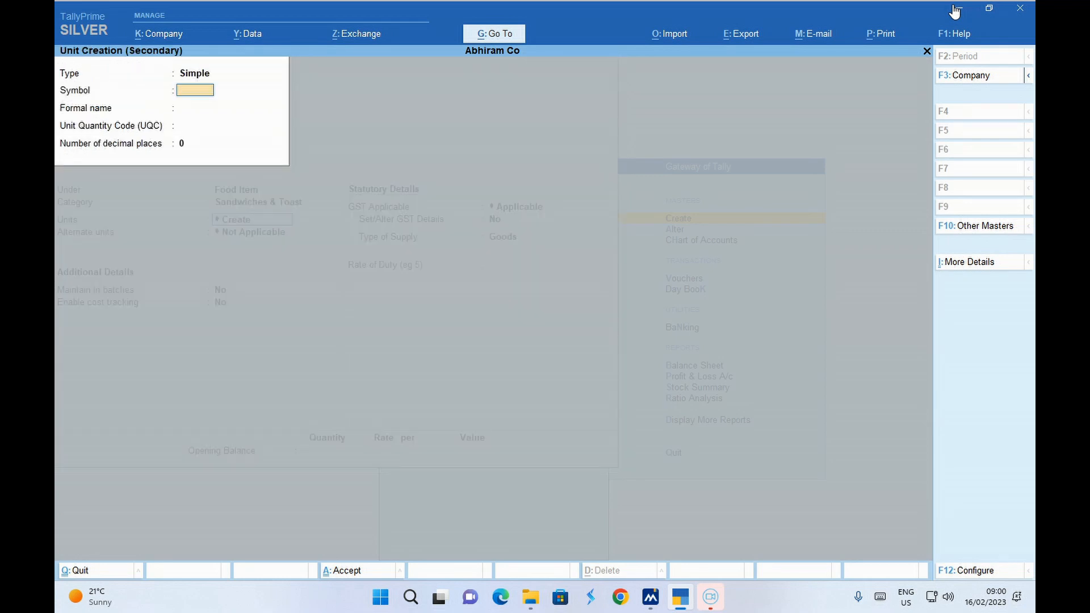
pyautogui.write('plate')
pyautogui.press('Return')
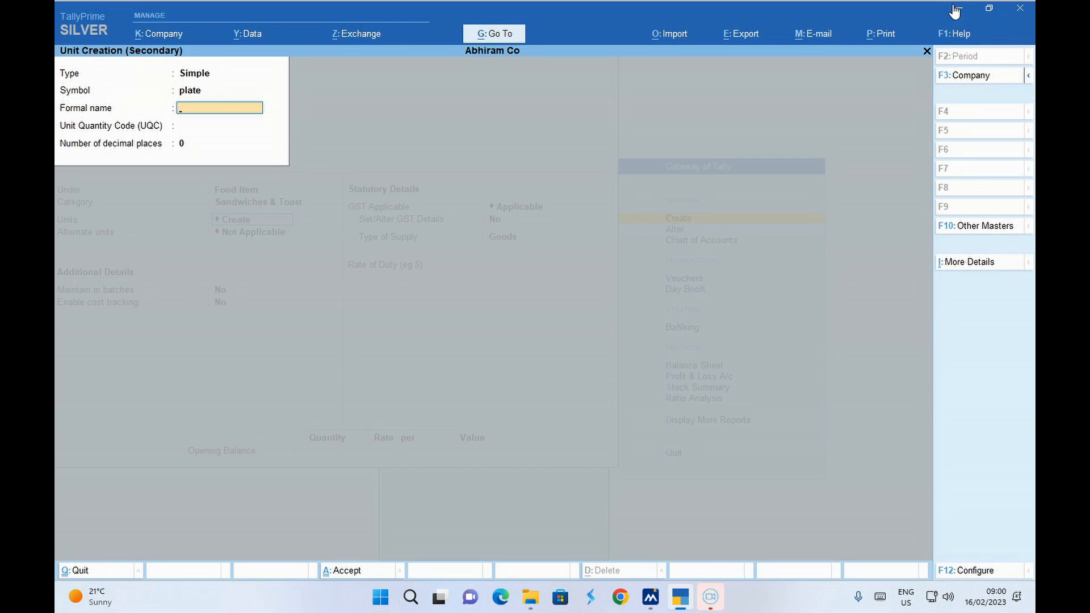
pyautogui.press('Return')
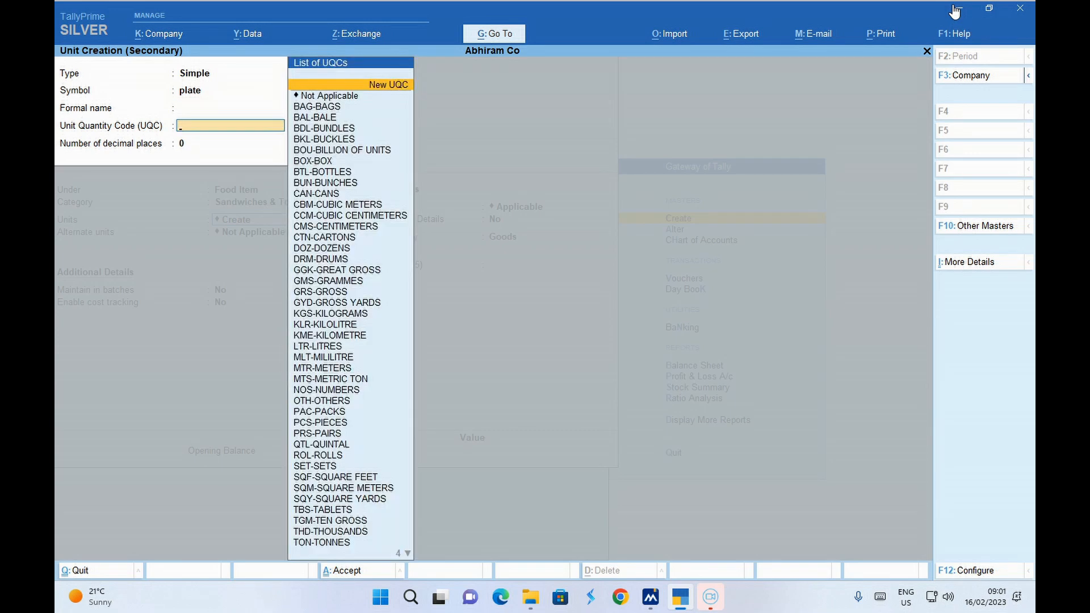
pyautogui.press('Return')
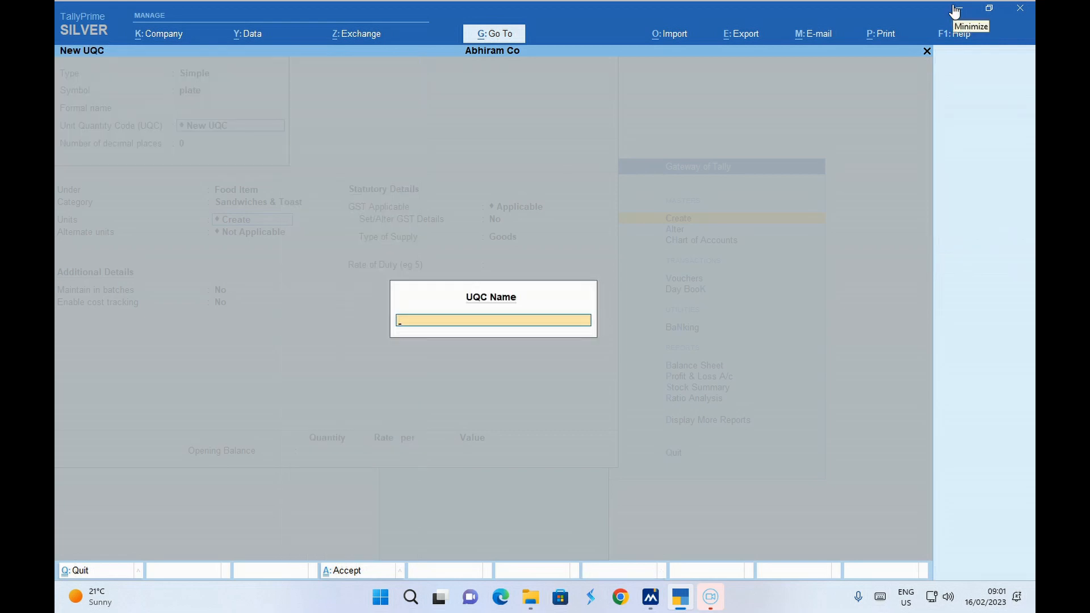
pyautogui.write('Plate- Plate')
pyautogui.press('Return')
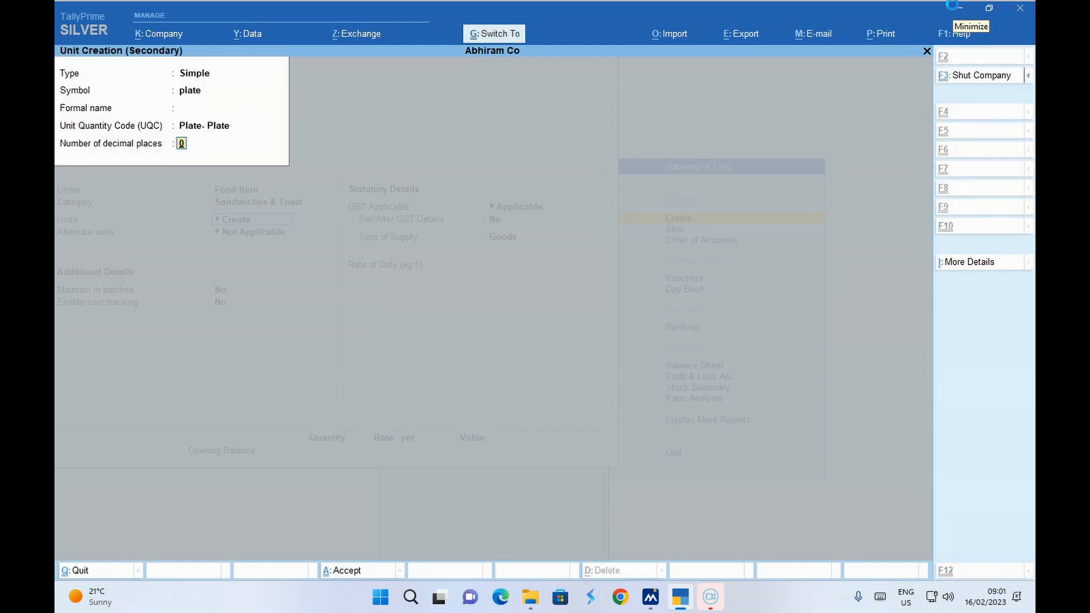
pyautogui.press('Return')
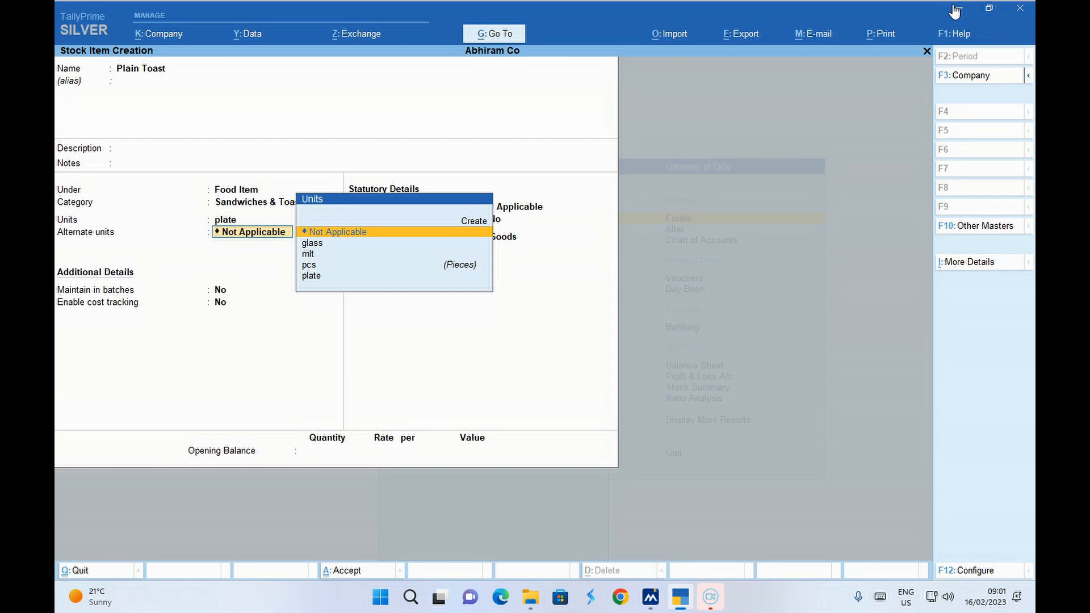
# - Set Plain Toast's alternate unit to pcs with 4 pcs equal to 1 plate, and save the stock item
pyautogui.press('Down')
pyautogui.press('Down')
pyautogui.press('Down')
pyautogui.press('Down')
pyautogui.press('Up')
pyautogui.press('Return')
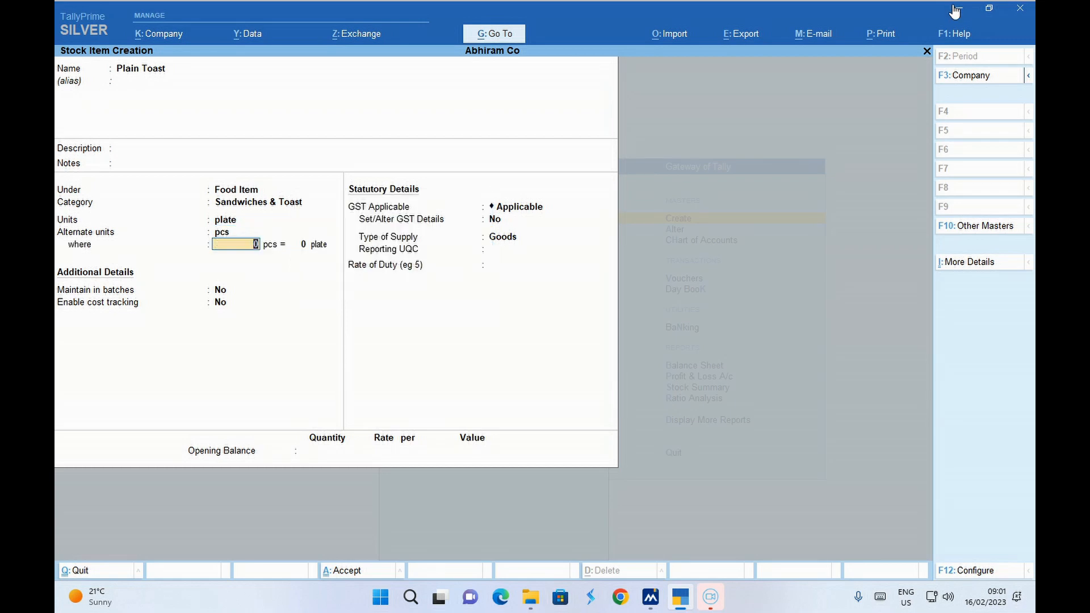
pyautogui.write('4')
pyautogui.press('Return')
pyautogui.write('1')
pyautogui.press('Return')
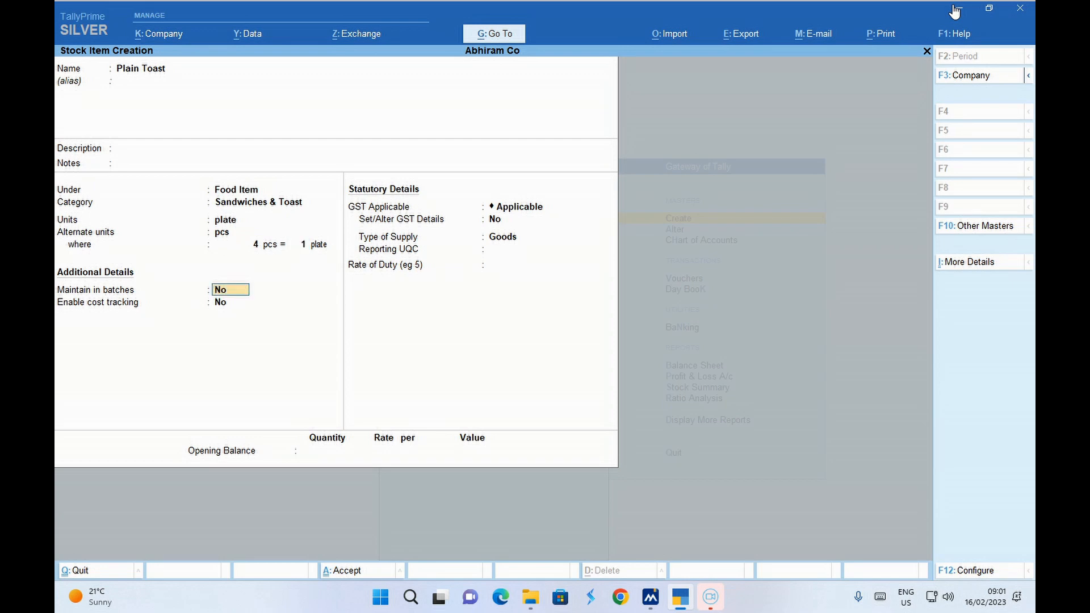
pyautogui.press('ctrl')
pyautogui.hotkey('ctrl', 'a')
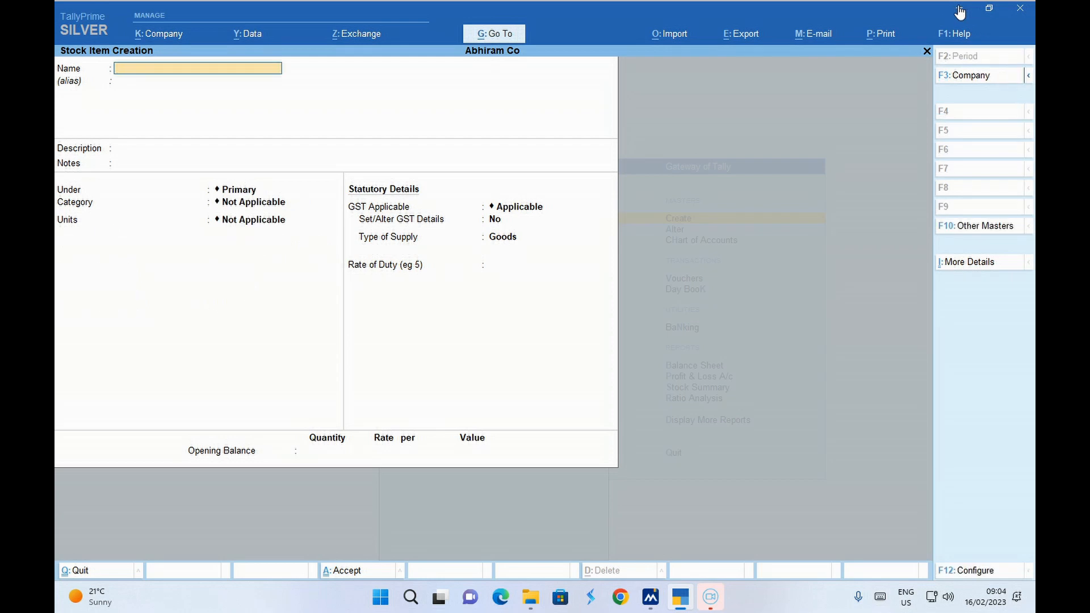
# - Name a new stock item Veg Thali and enter the description "Basmati rice, dal,sabji,slad,papad,achar"
pyautogui.write('Veg tha')
pyautogui.press('Return')
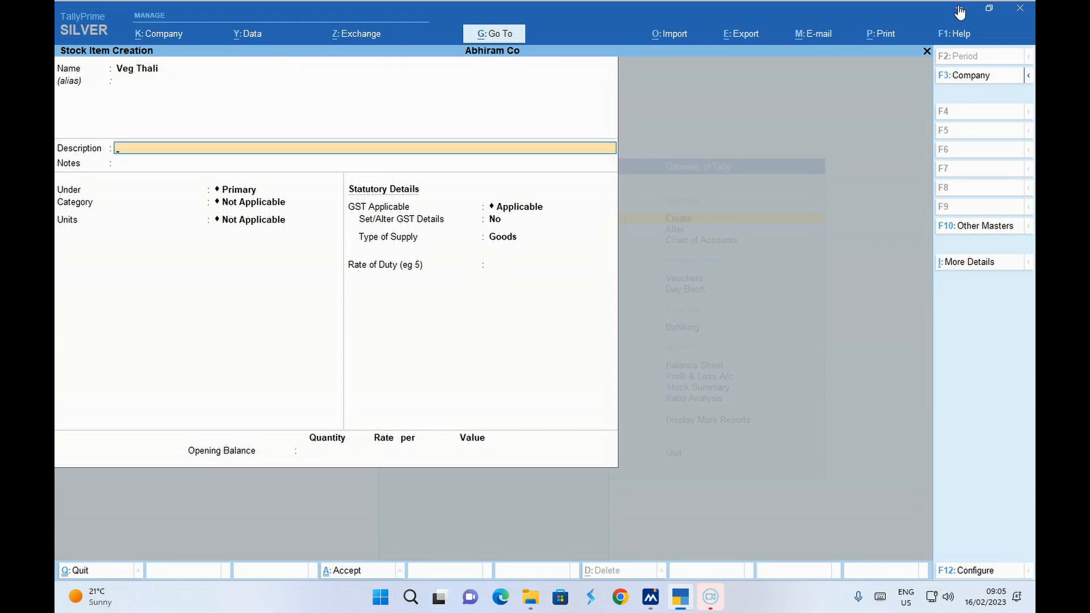
pyautogui.write('Basmati rice, dal,sabji,slad,papad,achar')
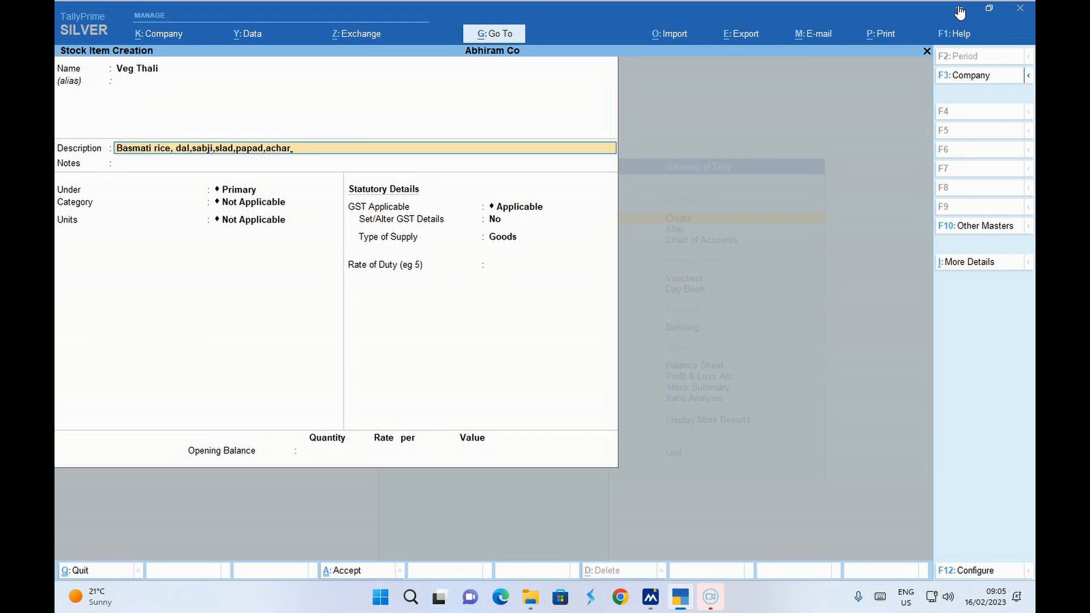
# - Leave the notes empty and place the Veg Thali item under the Food Item group
pyautogui.press('Return')
pyautogui.press('Return')
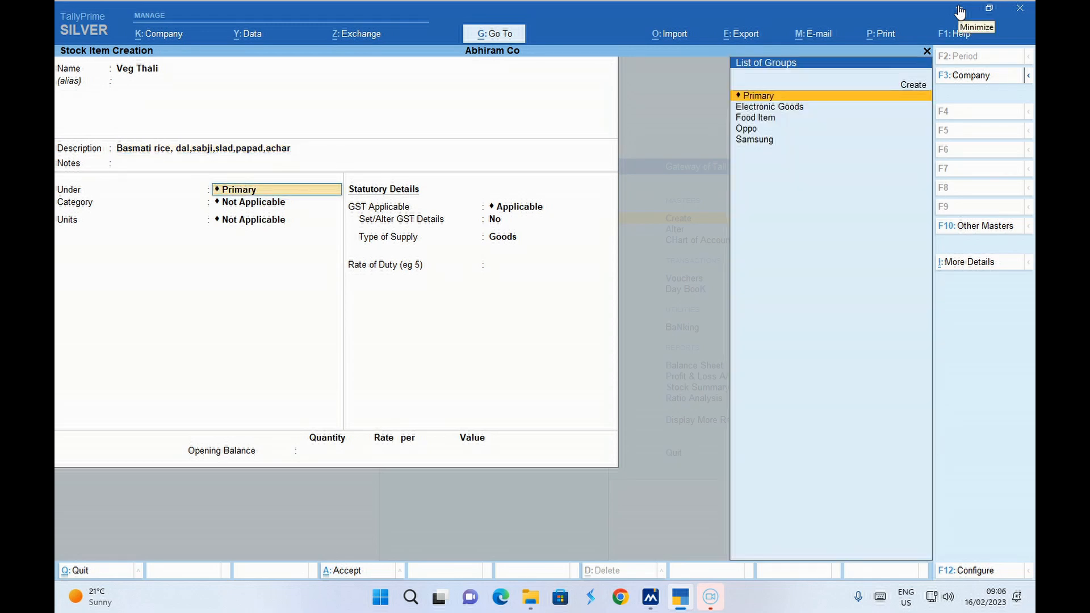
pyautogui.press('Down')
pyautogui.press('Down')
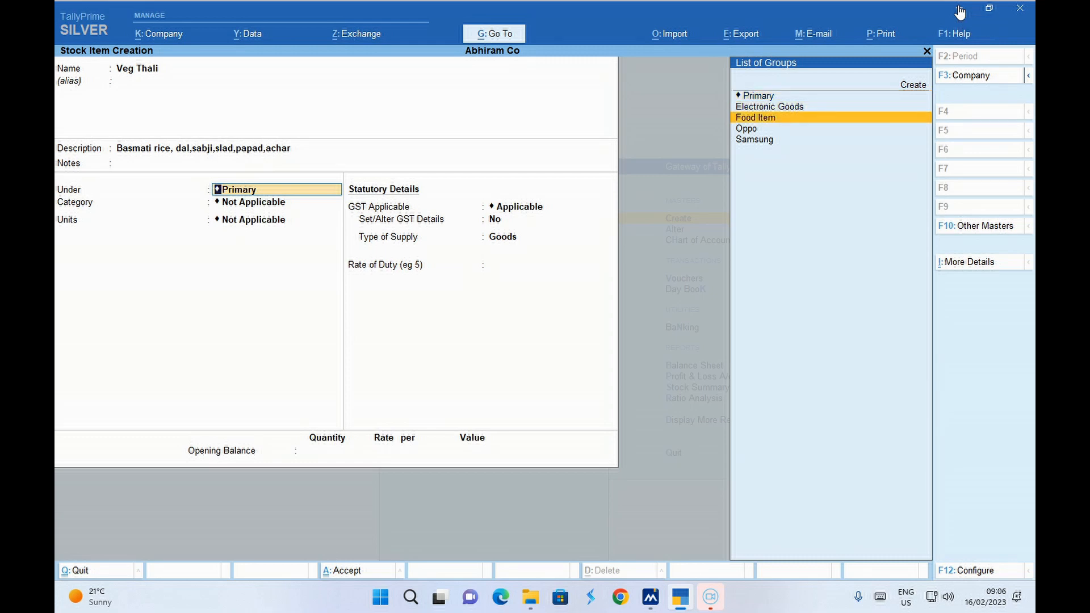
pyautogui.press('Return')
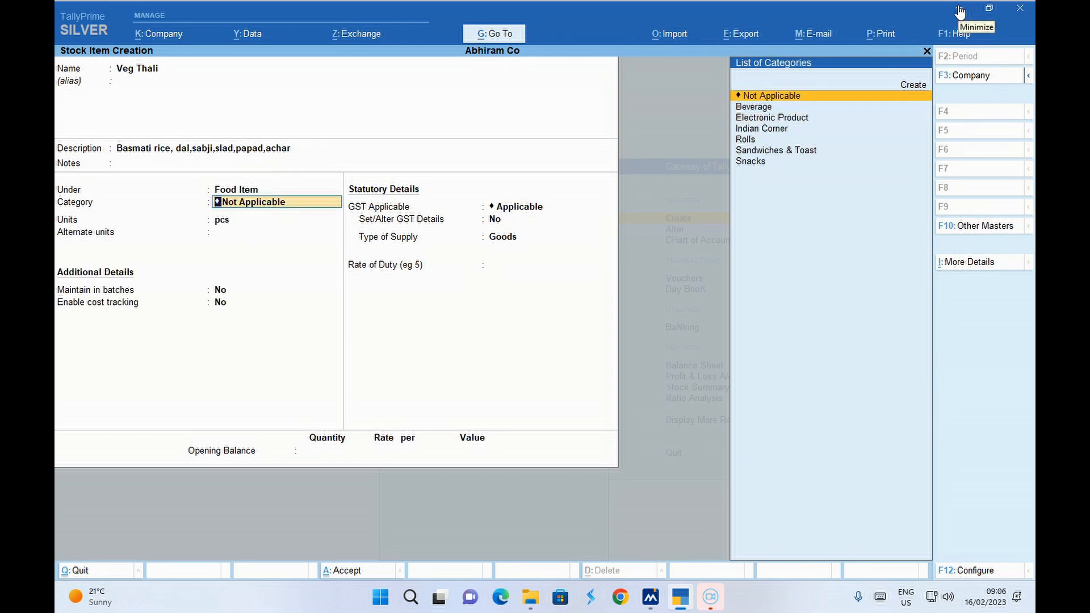
# - Create a stock category named Thali under Primary for the Veg Thali item
pyautogui.press('Up')
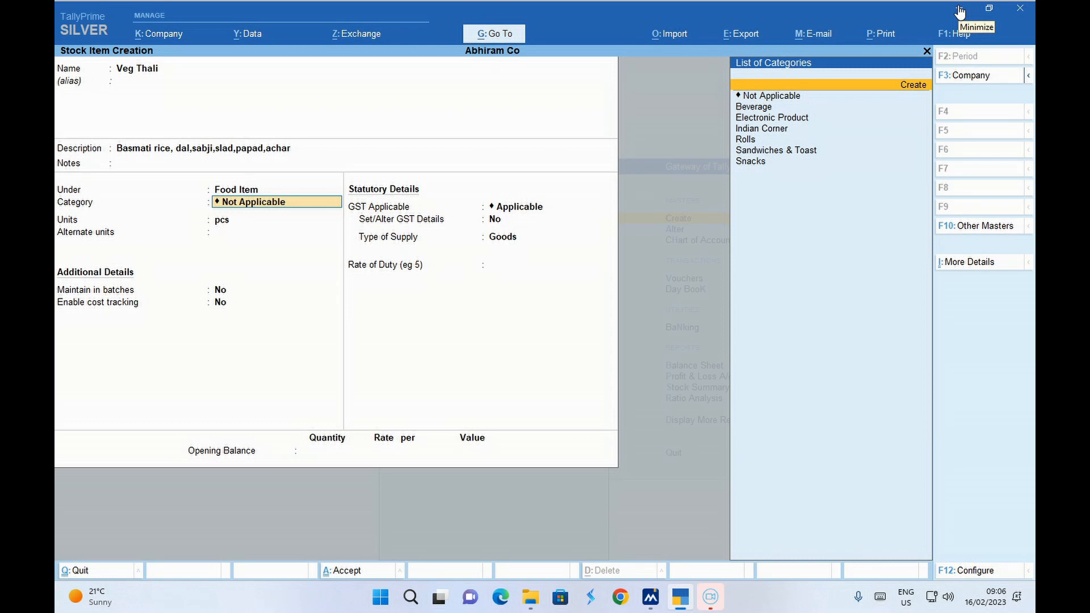
pyautogui.press('Return')
pyautogui.write('Thali')
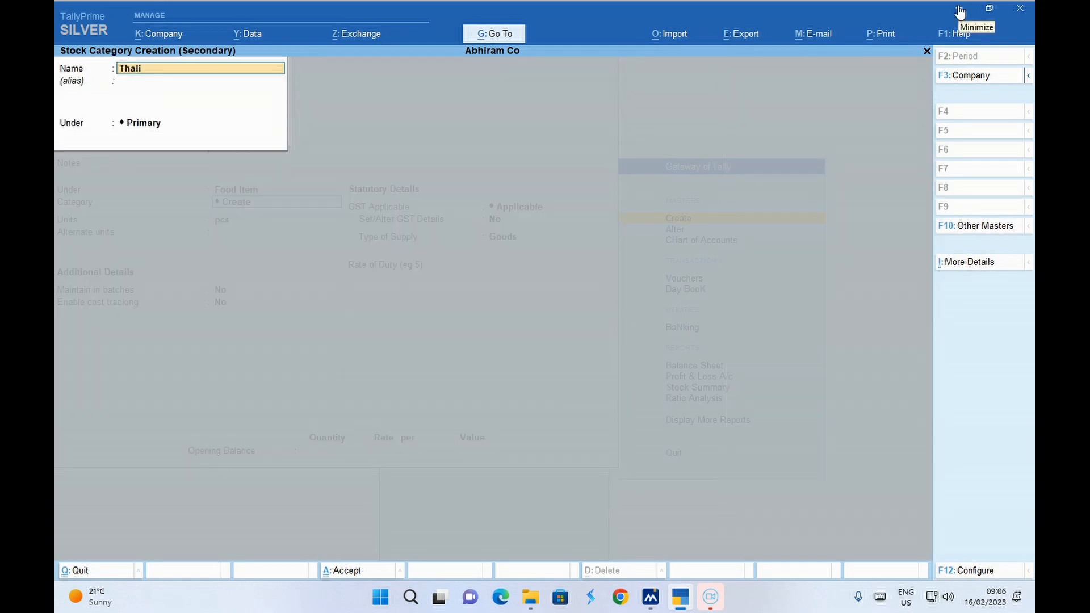
pyautogui.press('Return')
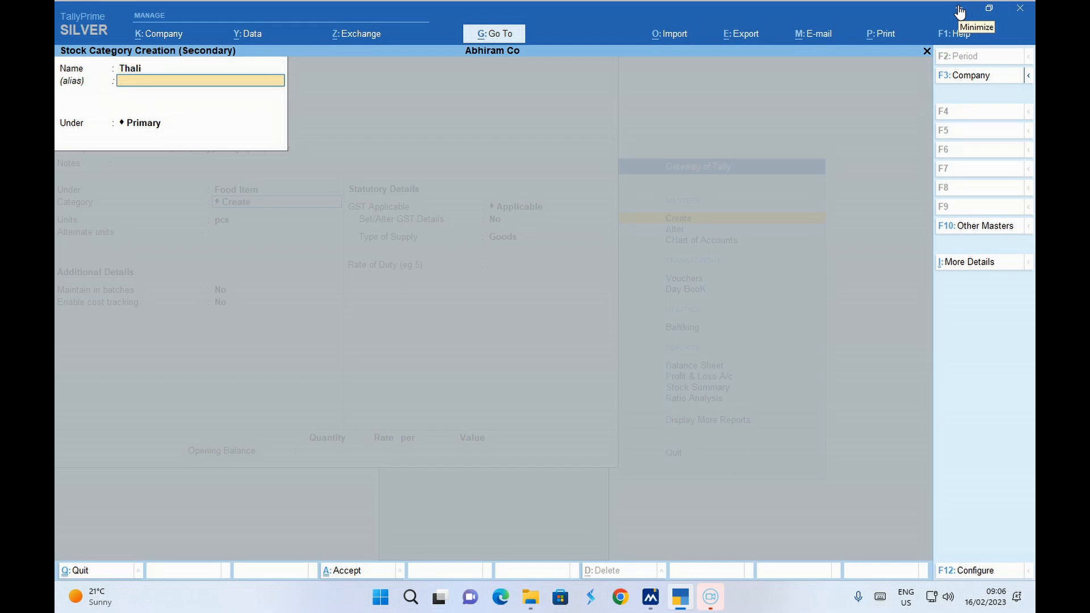
pyautogui.press('Return')
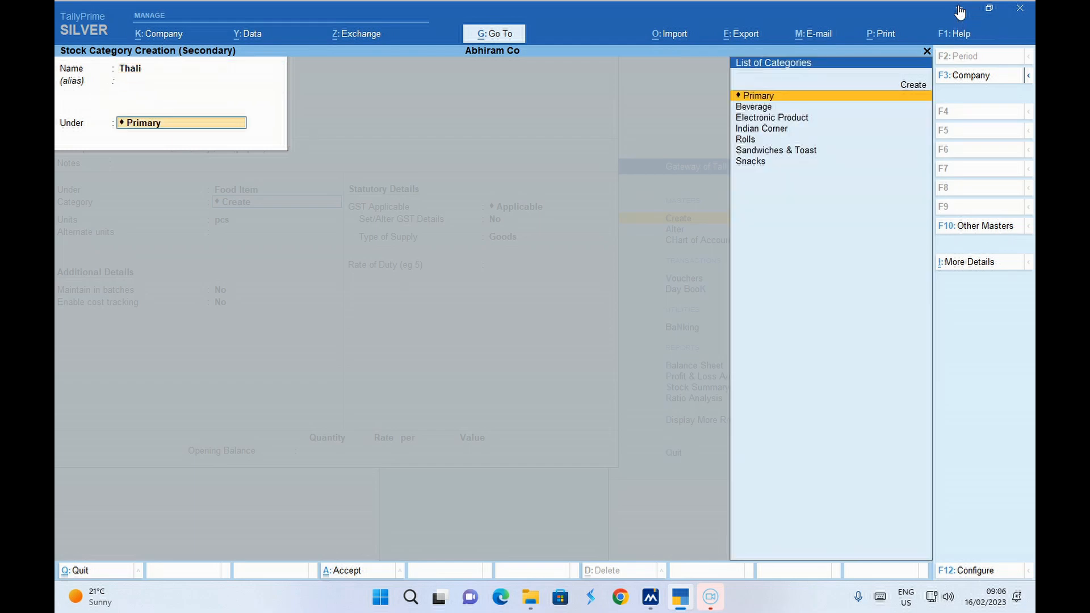
pyautogui.press('Return')
pyautogui.press('Return')
# - Set Veg Thali's unit to plate with alternate units Not Applicable, and save the stock item
pyautogui.press('Down')
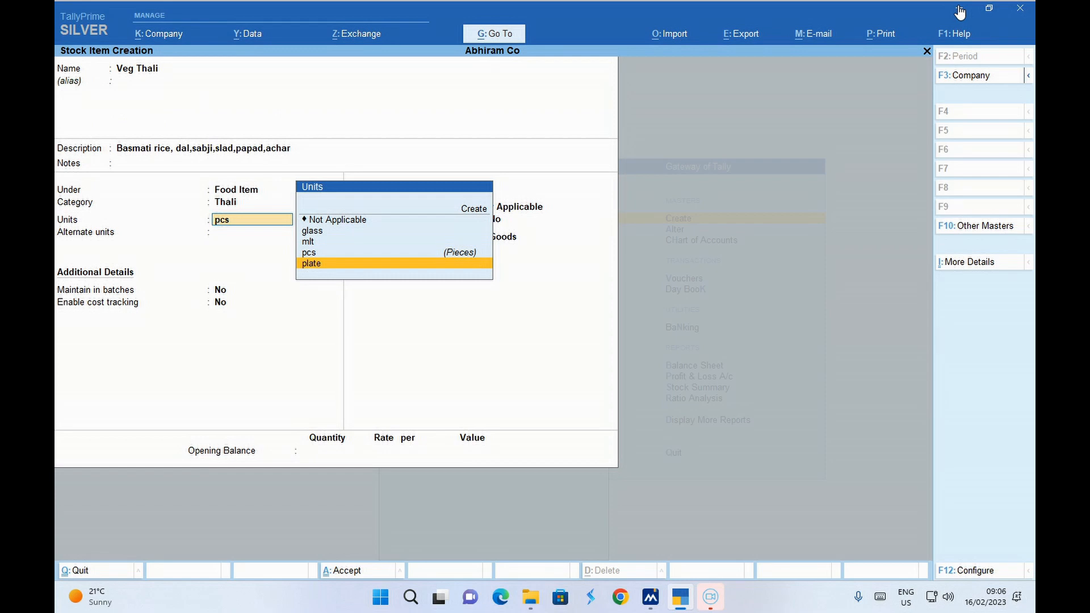
pyautogui.press('Return')
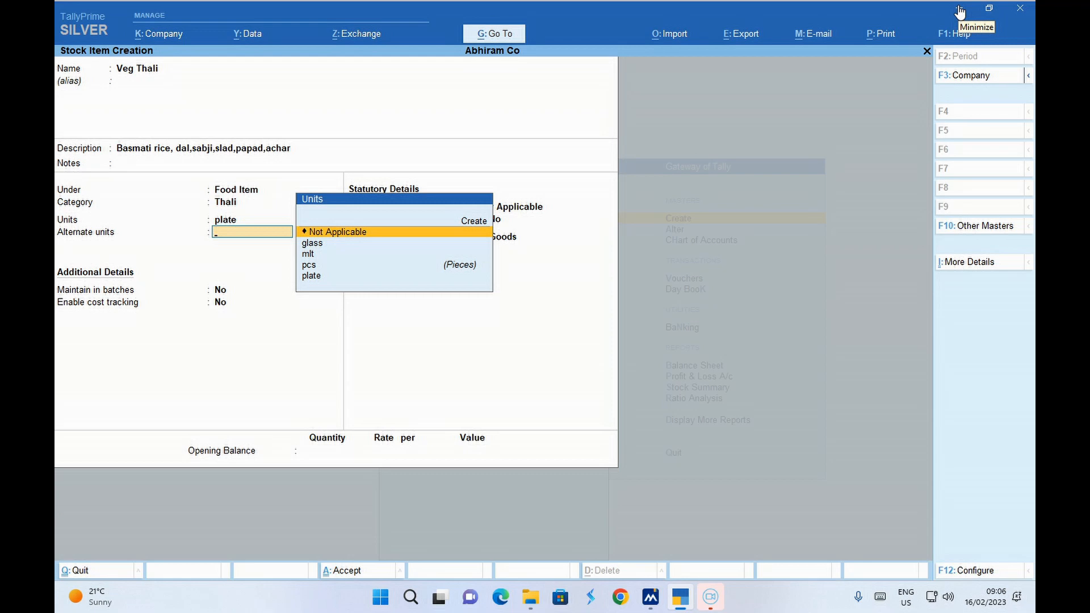
pyautogui.press('Return')
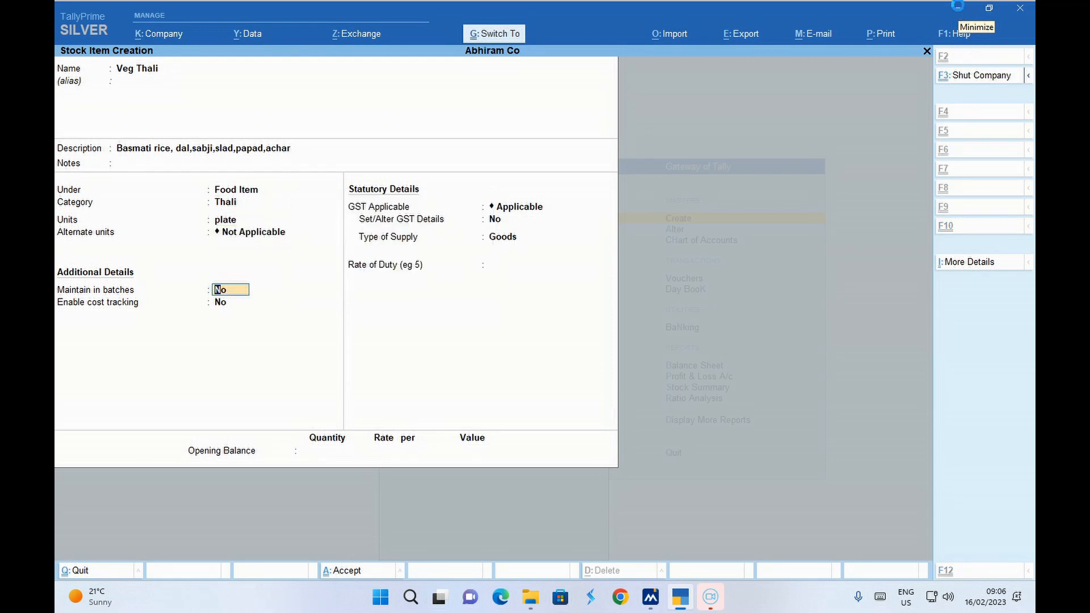
pyautogui.hotkey('ctrl', 'a')
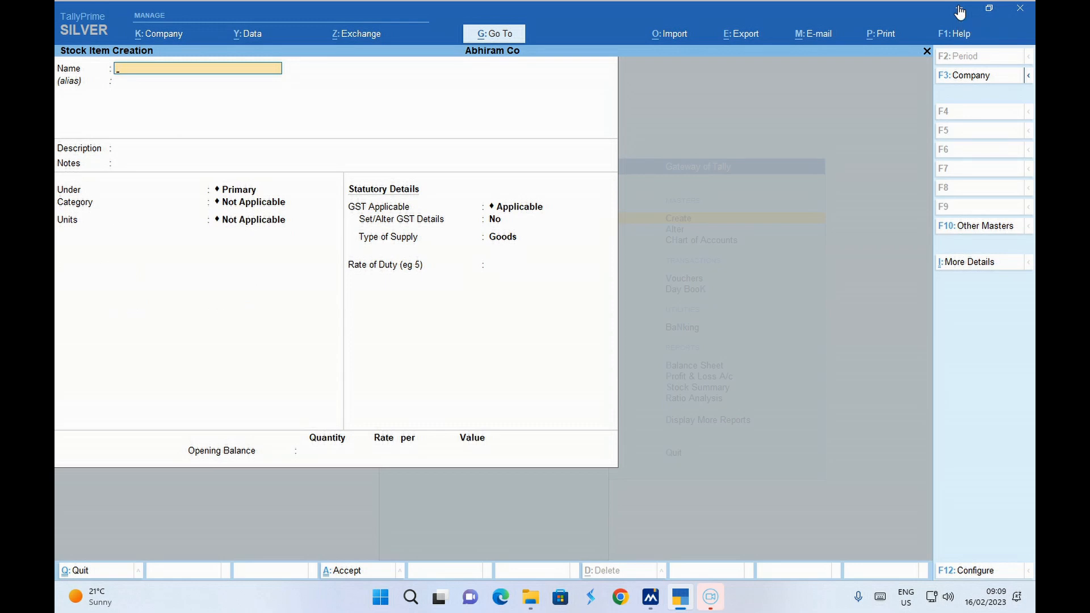